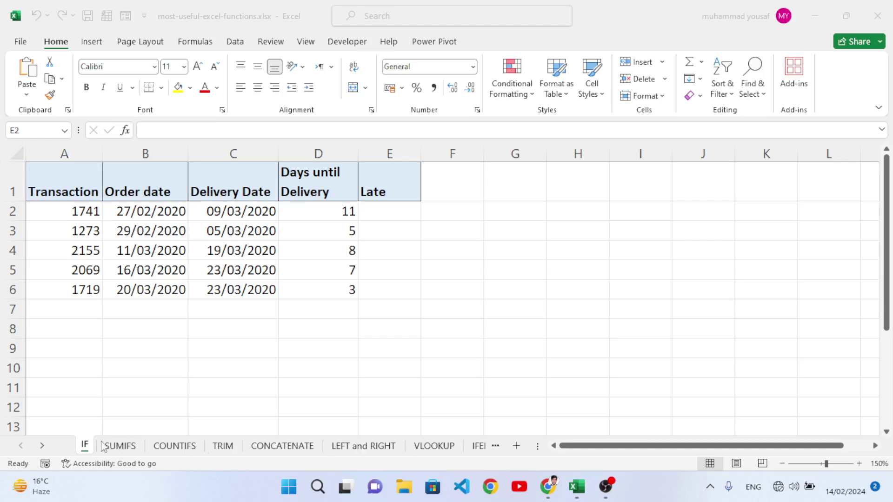
Step: Look through the workbook's sheet names from IF to FILTER and return to the start of the list
{"action": "left_click", "coordinate": [43, 447]}
{"action": "left_click", "coordinate": [42, 445]}
{"action": "left_click", "coordinate": [42, 445]}
{"action": "left_click", "coordinate": [42, 446]}
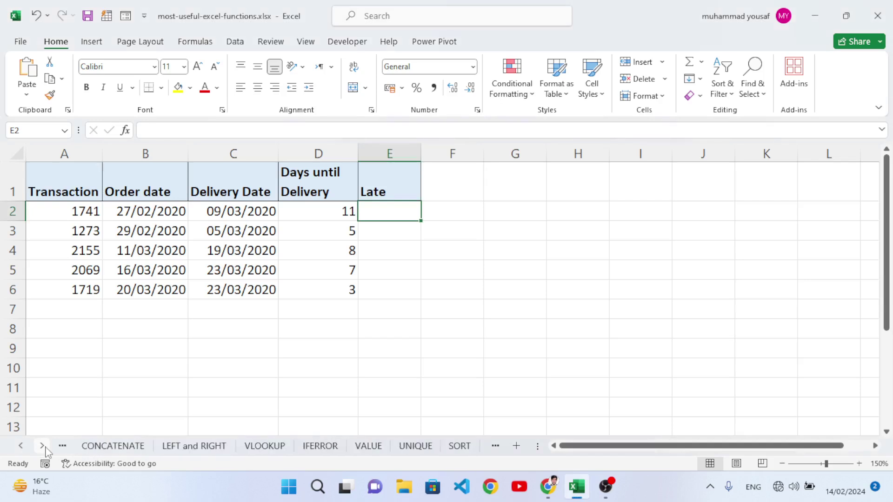
{"action": "left_click", "coordinate": [42, 445]}
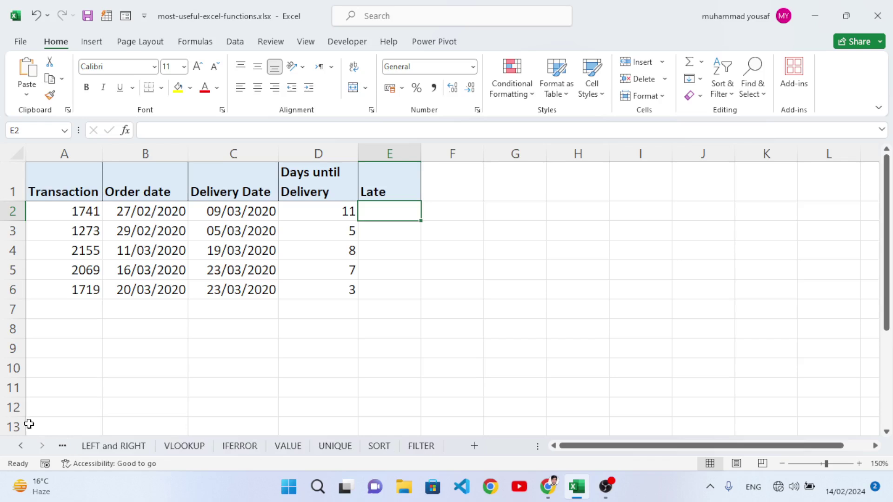
{"action": "left_click", "coordinate": [22, 446]}
{"action": "left_click", "coordinate": [21, 447]}
{"action": "left_click", "coordinate": [21, 447]}
{"action": "left_click", "coordinate": [22, 446]}
{"action": "left_click", "coordinate": [22, 446]}
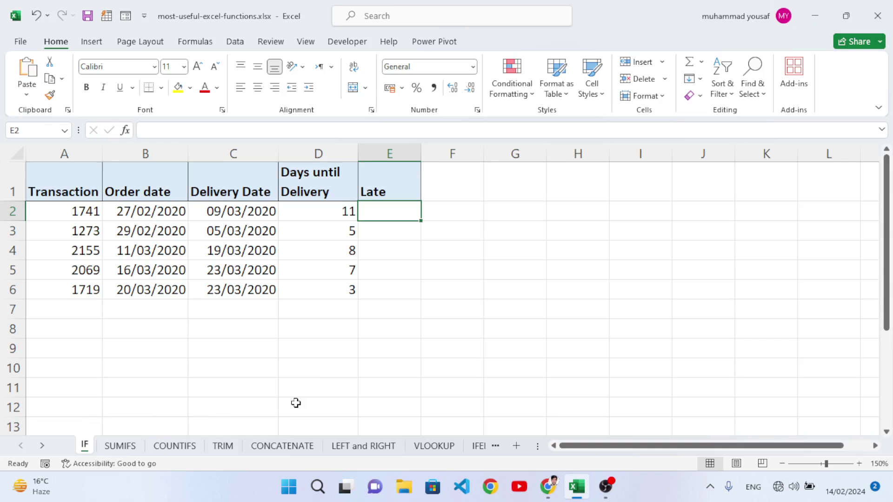
Step: Enter =IF(D2>=8, "Deliverd", "Not D") in cell E2 and fill the formula down to E6
{"action": "left_click_drag", "start_coordinate": [348, 210], "coordinate": [351, 289]}
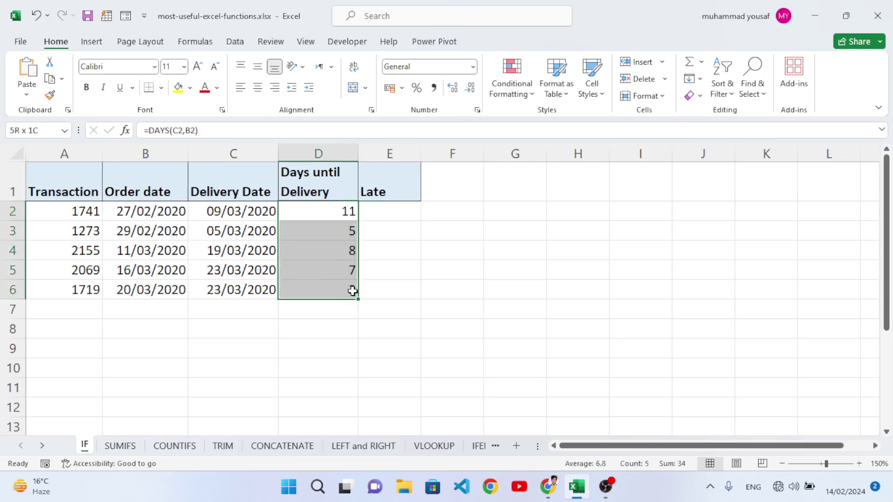
{"action": "left_click", "coordinate": [389, 213]}
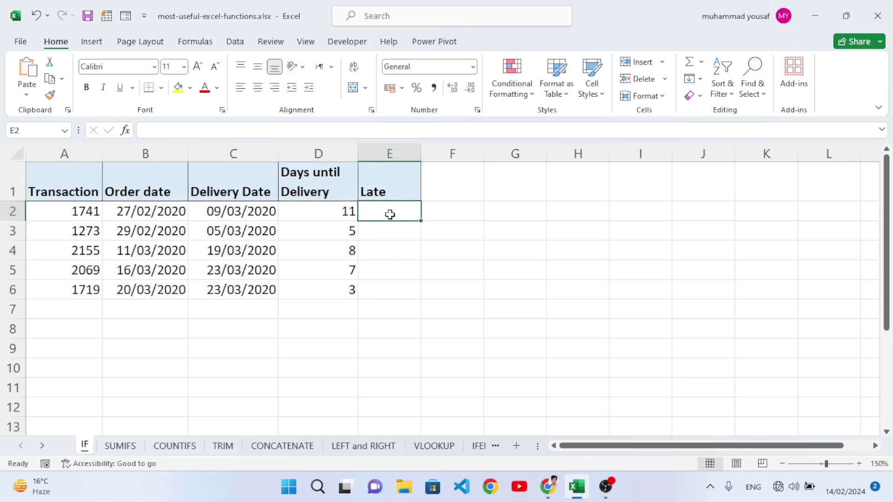
{"action": "type", "text": "=IF("}
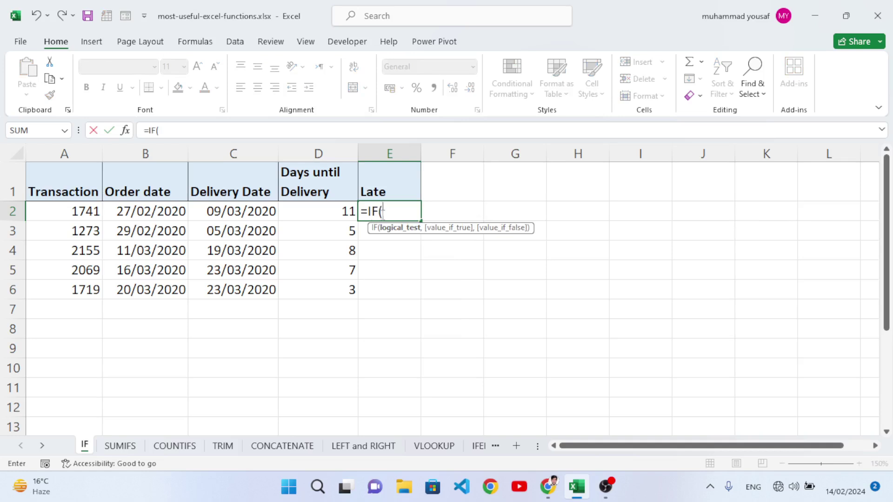
{"action": "left_click", "coordinate": [328, 211]}
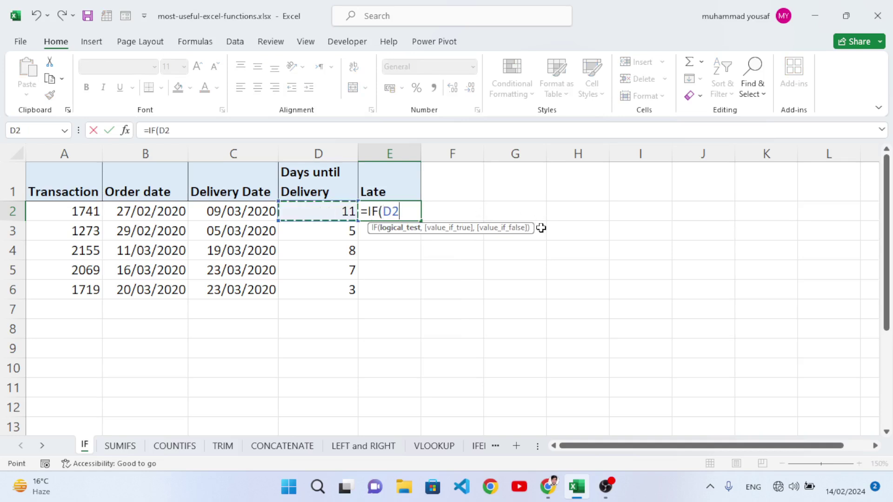
{"action": "type", "text": ">8"}
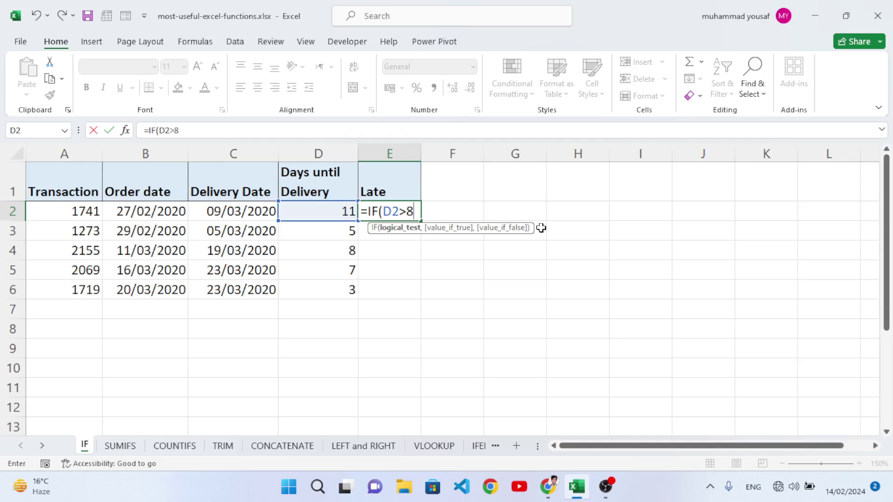
{"action": "key", "text": "BackSpace"}
{"action": "type", "text": "=8, \"Deliver"}
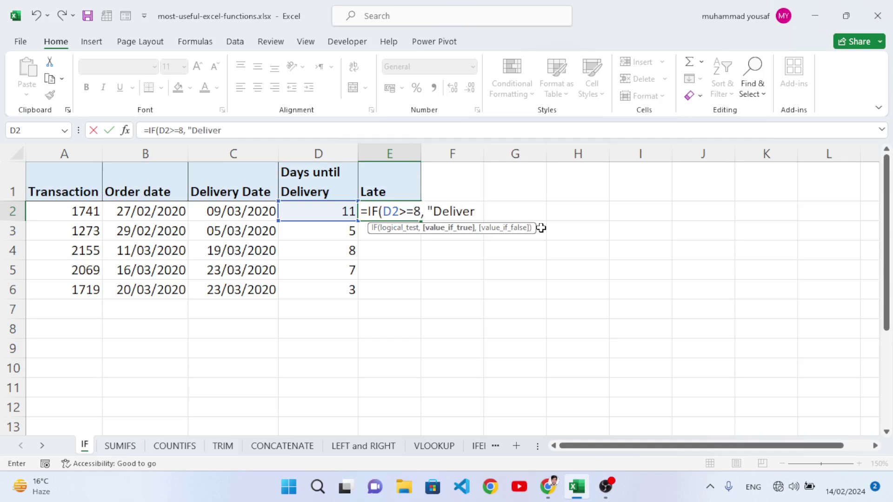
{"action": "type", "text": "d\",\", \"Not"}
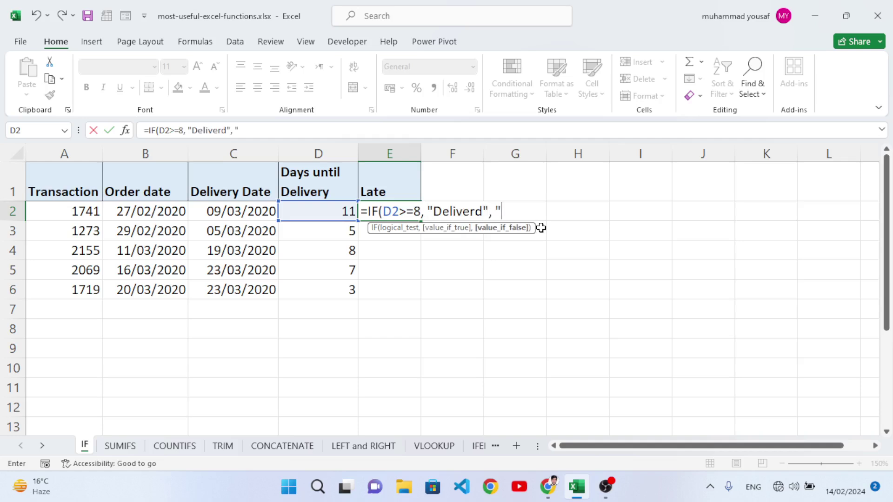
{"action": "type", "text": " D\")"}
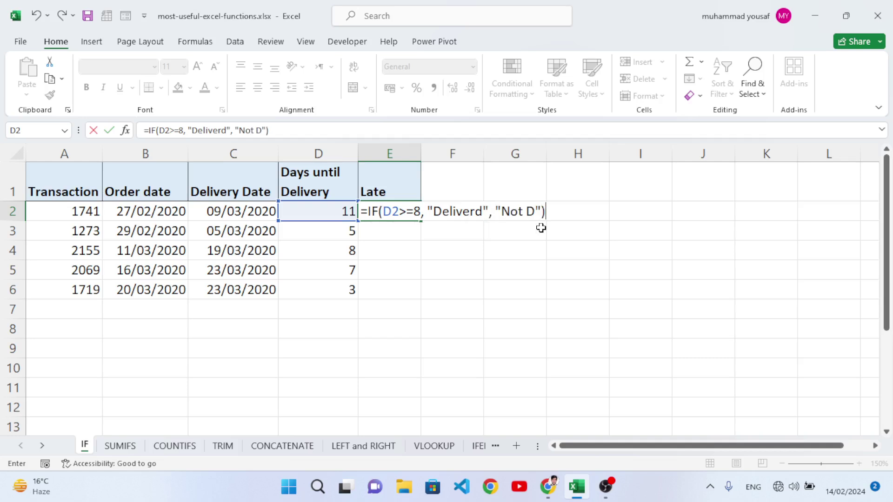
{"action": "key", "text": "Return"}
{"action": "left_click", "coordinate": [418, 214]}
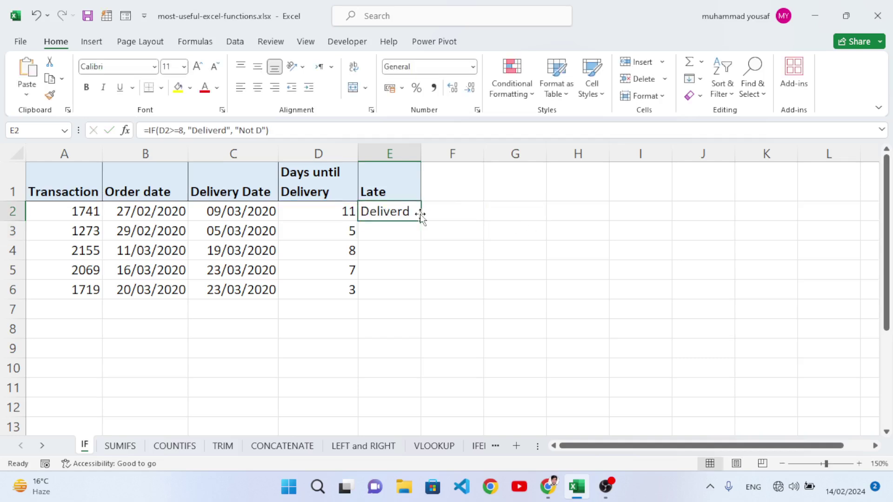
{"action": "left_click_drag", "start_coordinate": [421, 223], "coordinate": [413, 290]}
Step: Check the Late results in E2:E6 against the Days until Delivery values in column D
{"action": "left_click", "coordinate": [381, 252]}
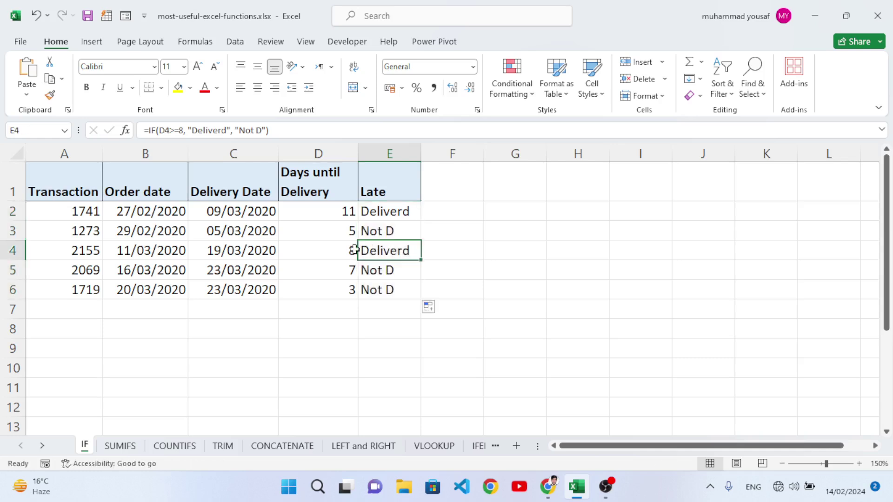
{"action": "left_click", "coordinate": [336, 251]}
{"action": "left_click", "coordinate": [339, 212]}
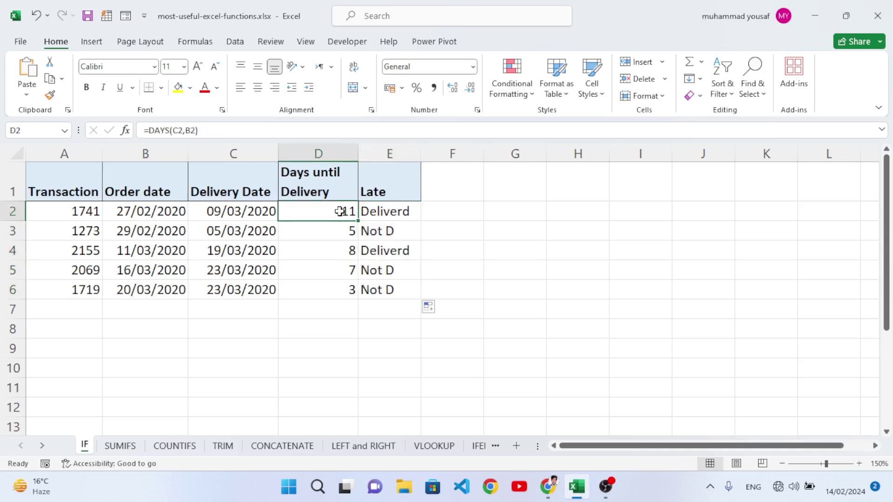
{"action": "left_click", "coordinate": [345, 251]}
{"action": "left_click", "coordinate": [382, 249]}
{"action": "left_click", "coordinate": [376, 210]}
{"action": "left_click", "coordinate": [384, 232]}
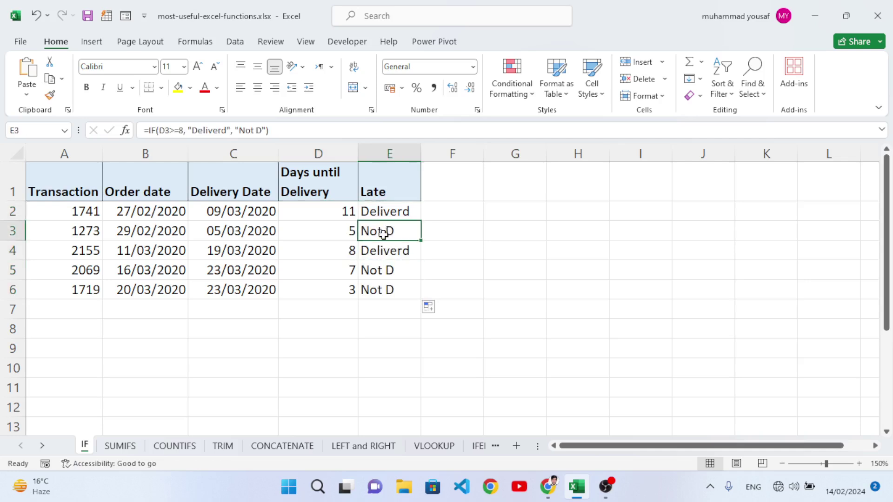
{"action": "left_click", "coordinate": [377, 266]}
{"action": "left_click", "coordinate": [376, 291]}
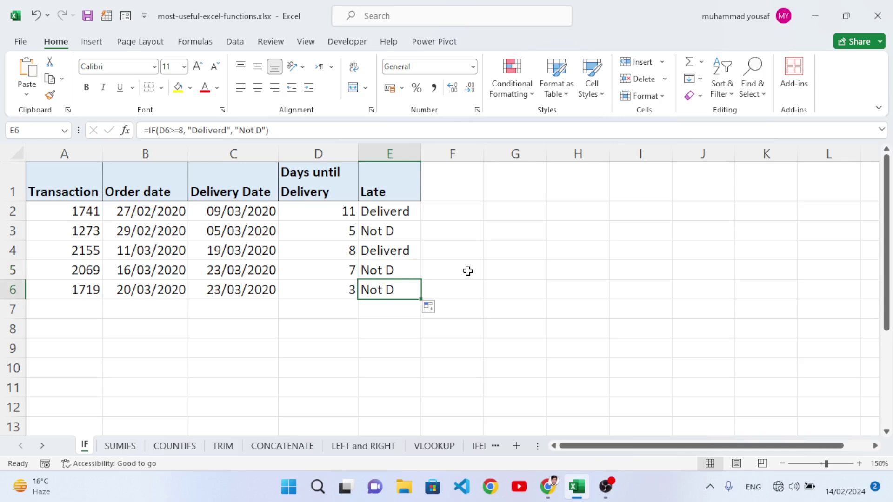
{"action": "left_click", "coordinate": [403, 216]}
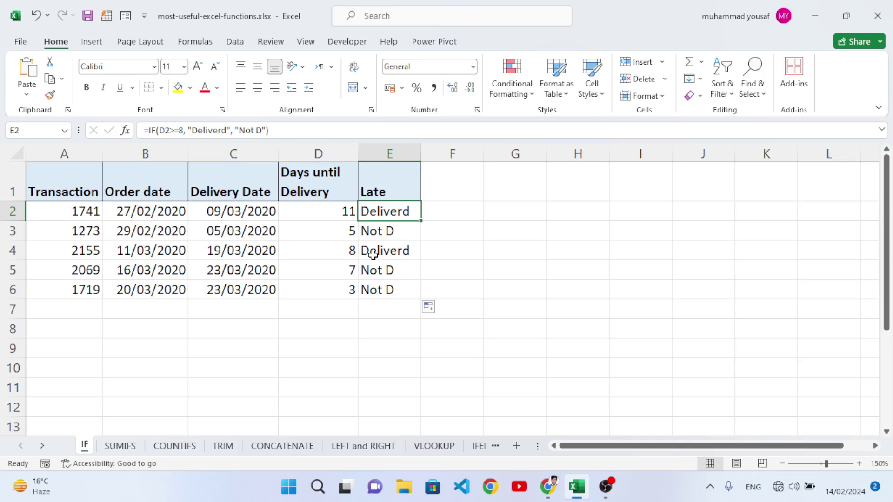
Step: Open the SUMIFS sheet and examine the sales table in A1:C9 and the region criterion in E3
{"action": "left_click", "coordinate": [122, 447]}
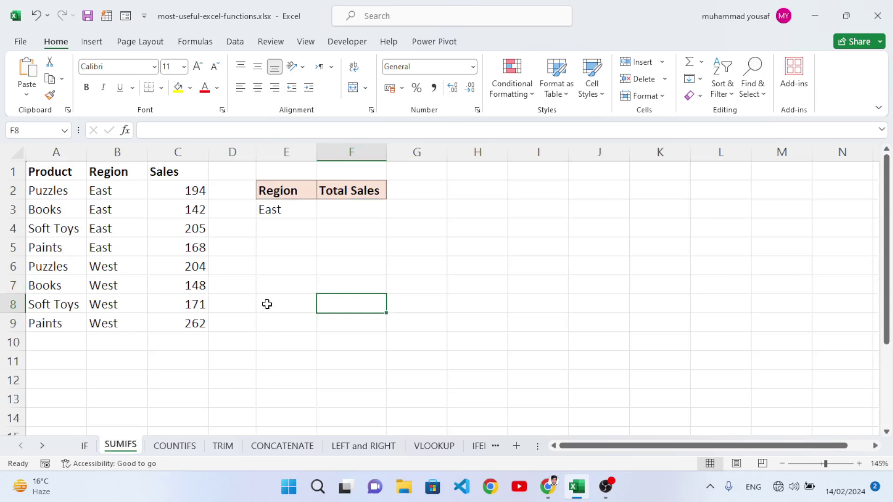
{"action": "left_click", "coordinate": [333, 213]}
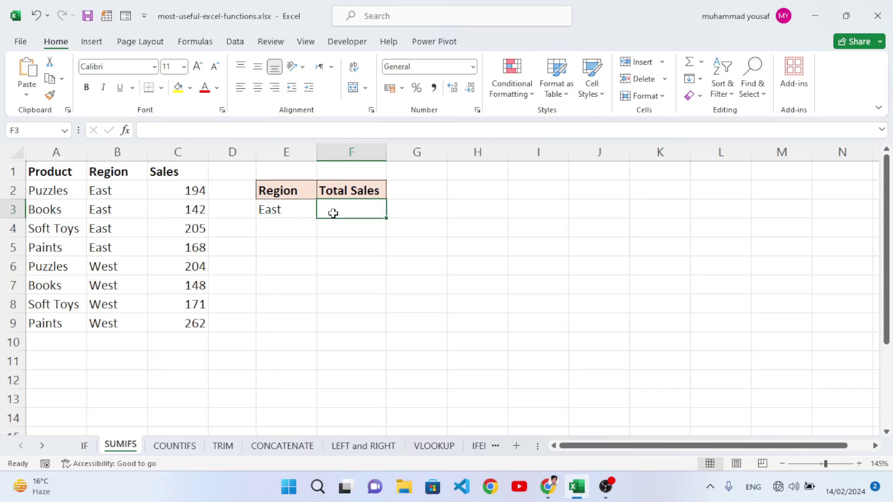
{"action": "left_click_drag", "start_coordinate": [41, 173], "coordinate": [186, 325]}
{"action": "left_click", "coordinate": [272, 285]}
{"action": "left_click", "coordinate": [278, 211]}
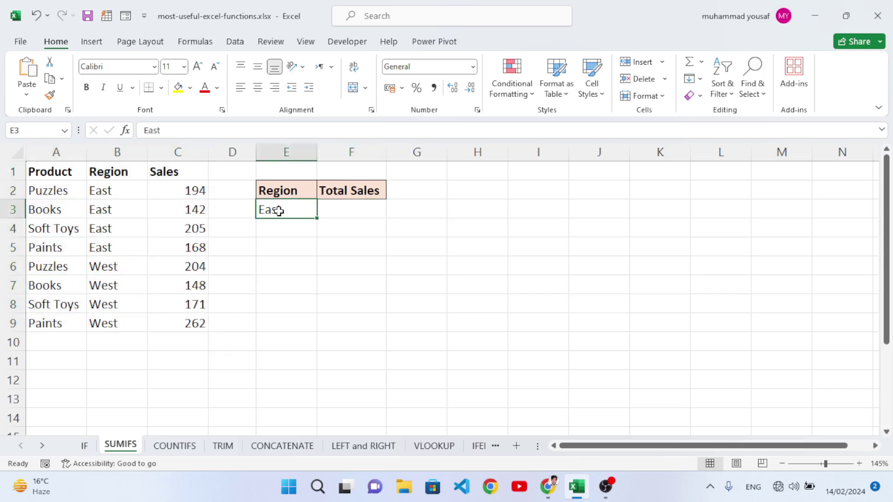
{"action": "left_click", "coordinate": [275, 194]}
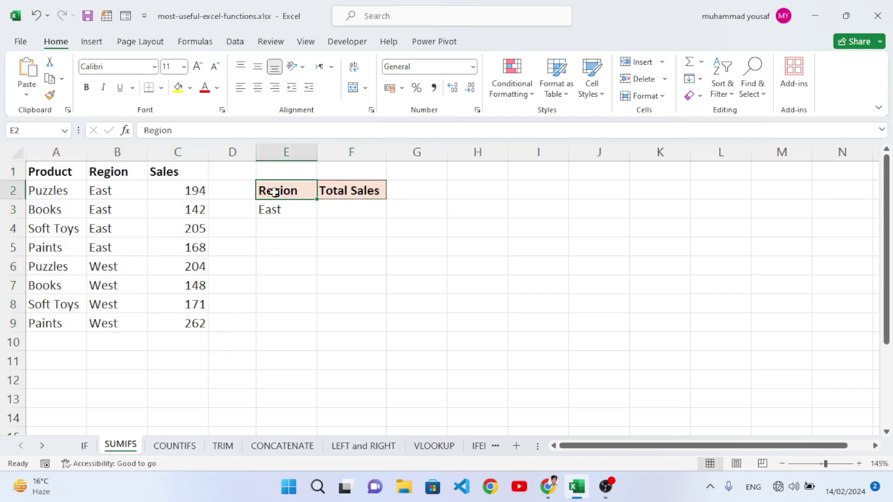
{"action": "left_click", "coordinate": [279, 210]}
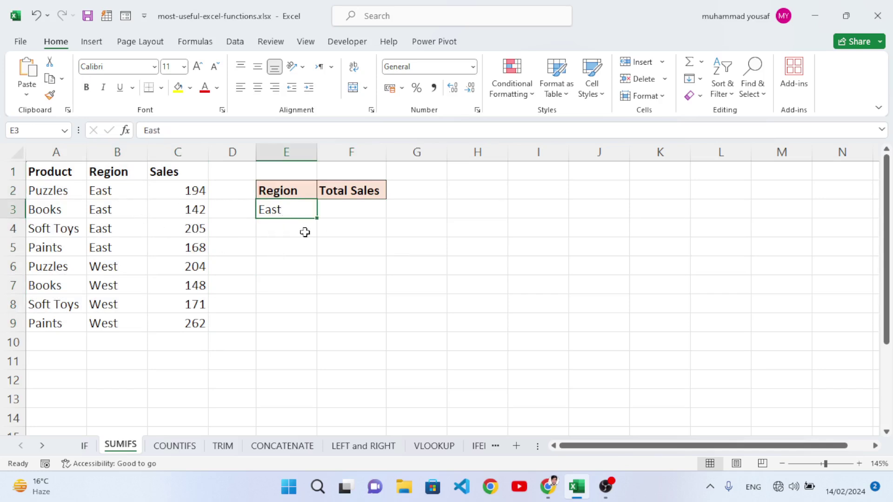
Step: Enter =SUMIFS(C2:C9,B2:B9,E3) in cell F3 to total the sales for the East region
{"action": "left_click", "coordinate": [357, 212]}
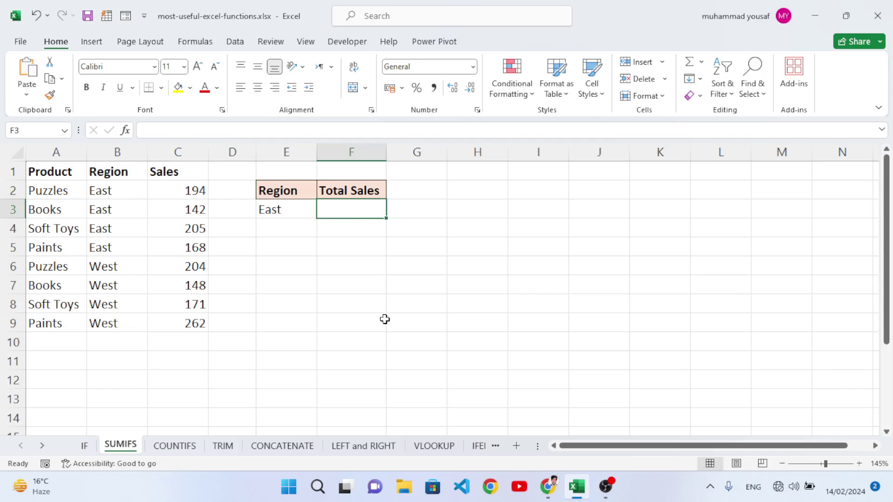
{"action": "type", "text": "=sum"}
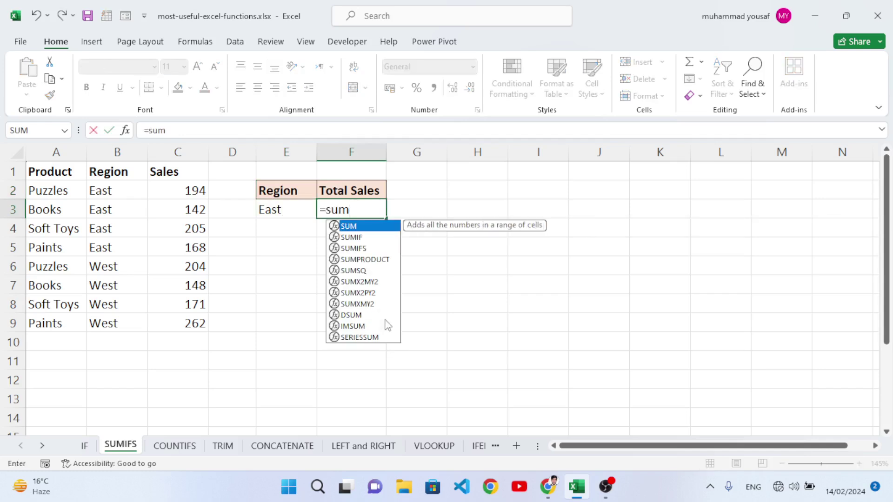
{"action": "key", "text": "Down"}
{"action": "key", "text": "Down"}
{"action": "key", "text": "Tab"}
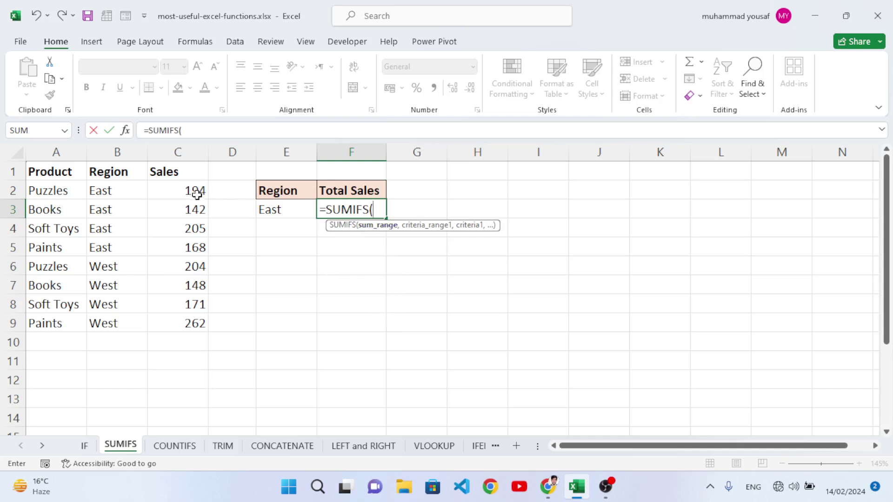
{"action": "left_click_drag", "start_coordinate": [197, 191], "coordinate": [194, 321]}
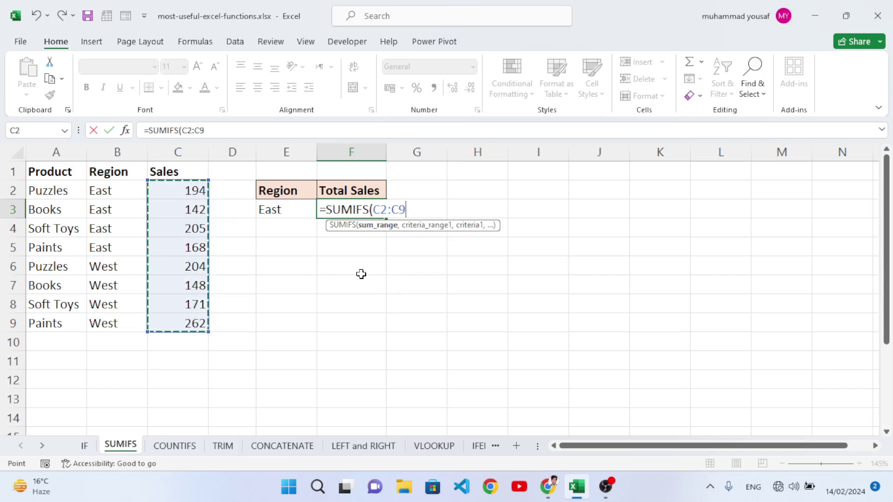
{"action": "type", "text": ","}
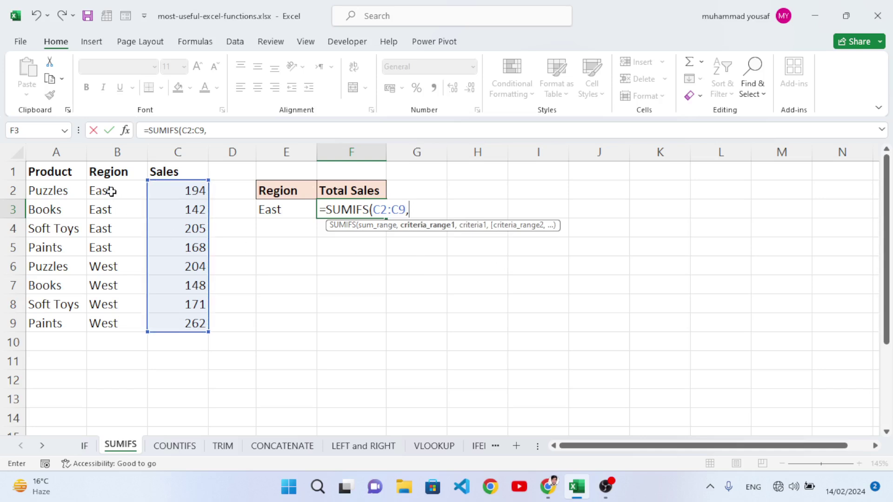
{"action": "left_click_drag", "start_coordinate": [111, 191], "coordinate": [111, 326]}
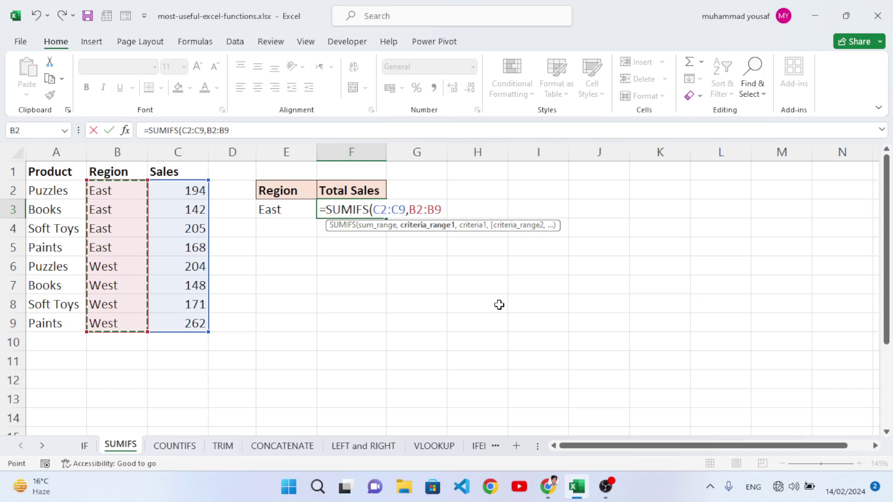
{"action": "type", "text": ","}
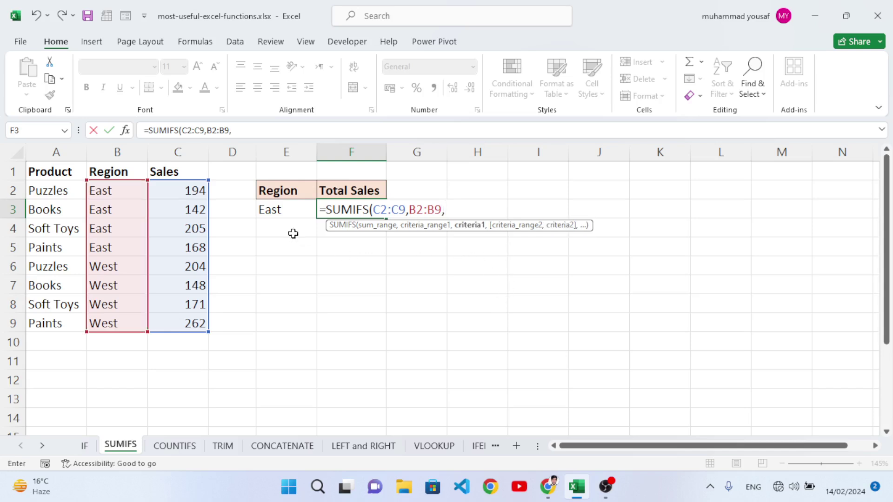
{"action": "left_click", "coordinate": [286, 212]}
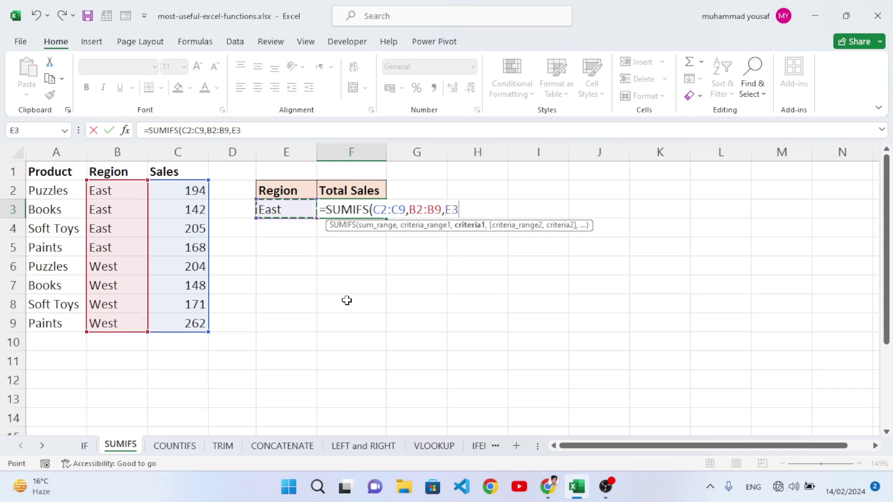
{"action": "type", "text": ")"}
{"action": "key", "text": "Return"}
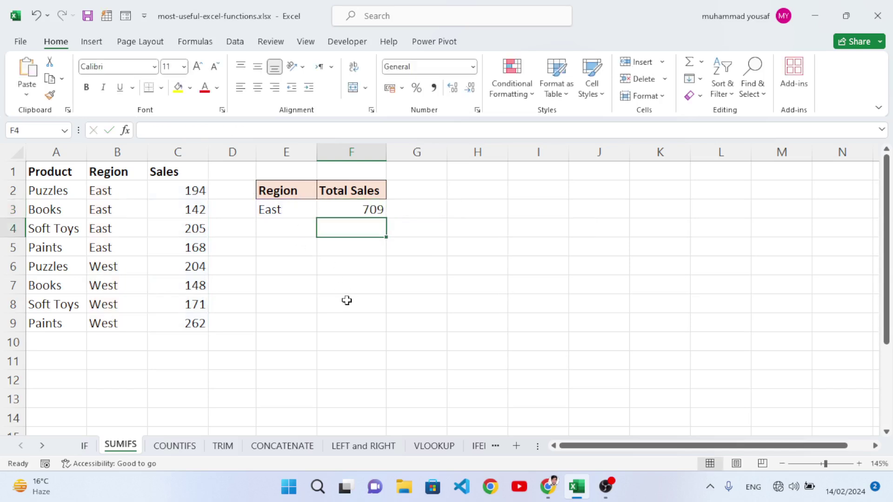
Step: Check the Total Sales formula in F3 against the East rows in the Region and Sales columns
{"action": "left_click", "coordinate": [366, 209]}
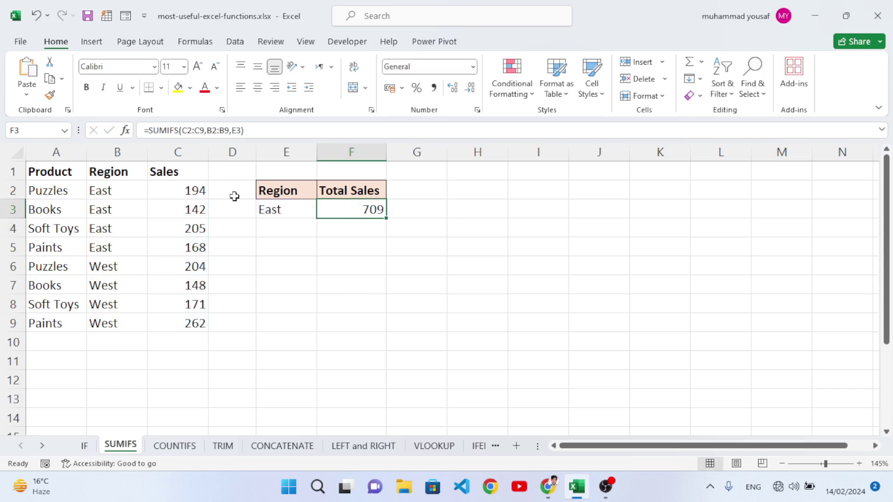
{"action": "left_click_drag", "start_coordinate": [186, 192], "coordinate": [188, 228]}
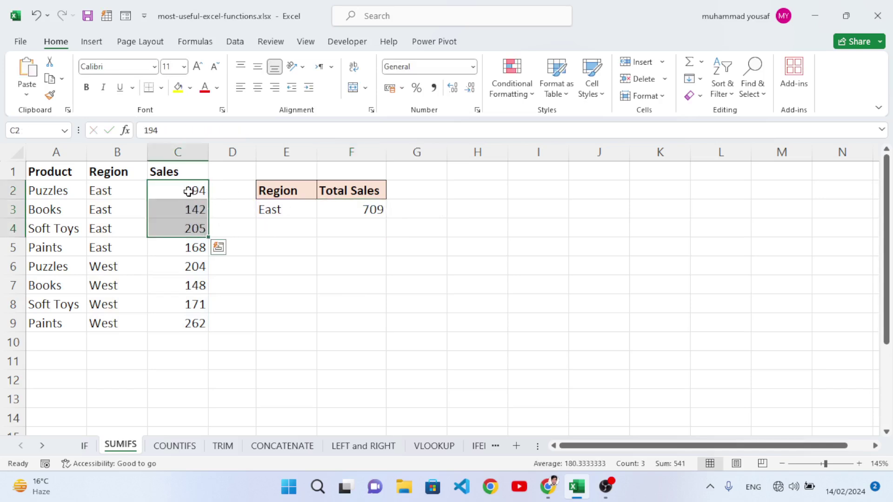
{"action": "left_click", "coordinate": [200, 214]}
{"action": "left_click", "coordinate": [368, 209]}
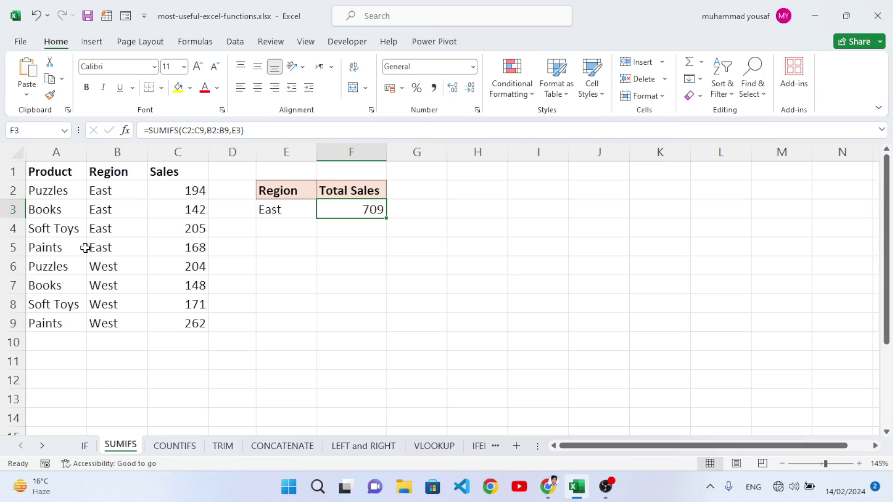
{"action": "left_click_drag", "start_coordinate": [110, 248], "coordinate": [109, 208]}
{"action": "left_click", "coordinate": [359, 213]}
{"action": "left_click", "coordinate": [290, 210]}
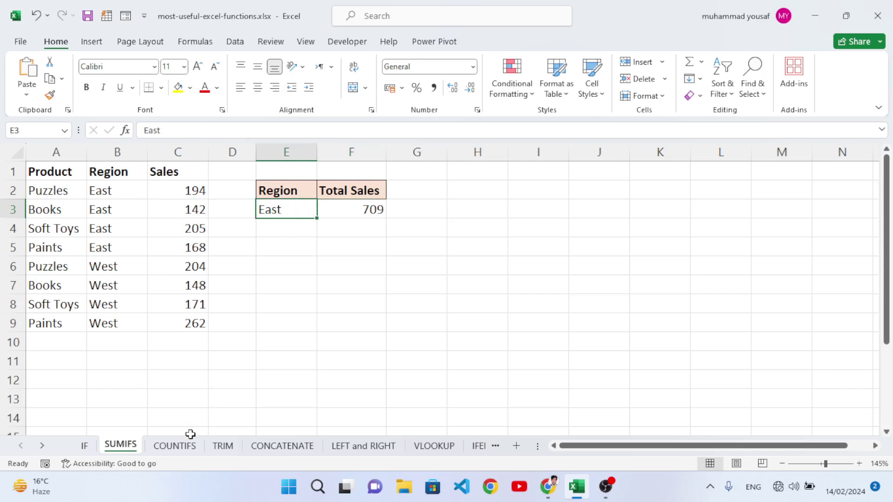
Step: Open the COUNTIFS sheet and examine the region criterion in E3 and the matching West entries in B6:B9
{"action": "left_click", "coordinate": [183, 446]}
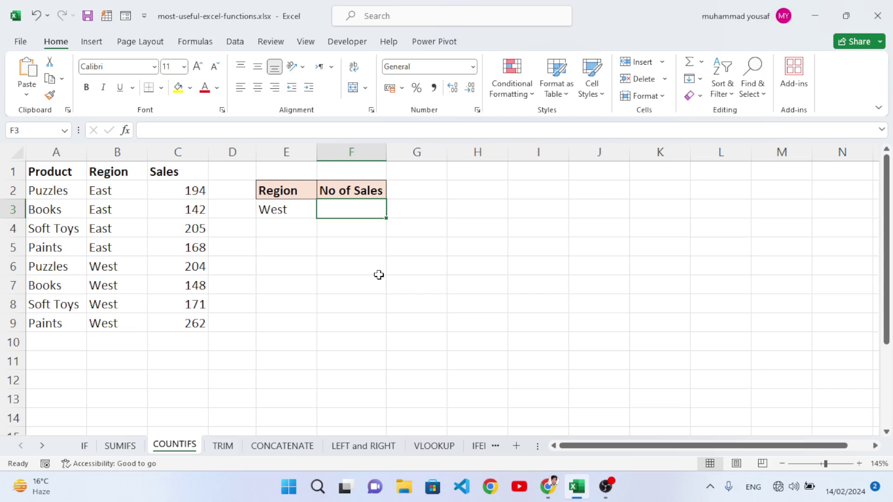
{"action": "left_click", "coordinate": [660, 489]}
{"action": "left_click", "coordinate": [339, 209]}
{"action": "left_click", "coordinate": [279, 209]}
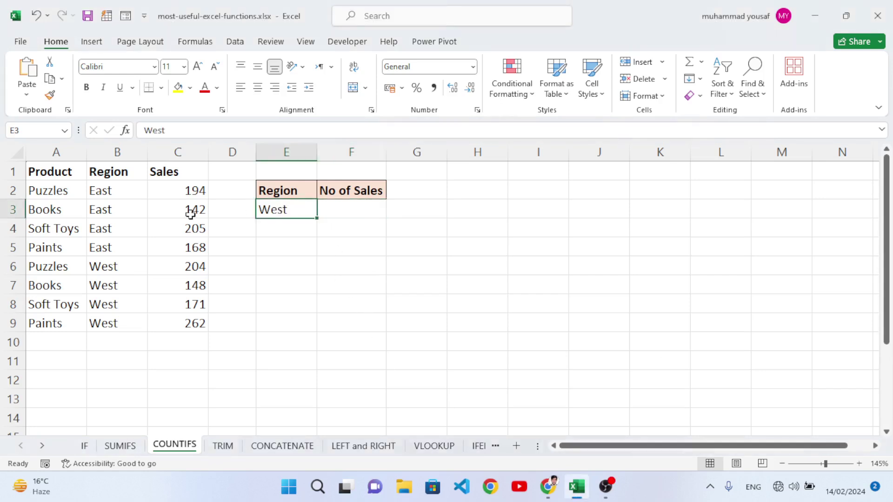
{"action": "left_click_drag", "start_coordinate": [111, 263], "coordinate": [110, 319]}
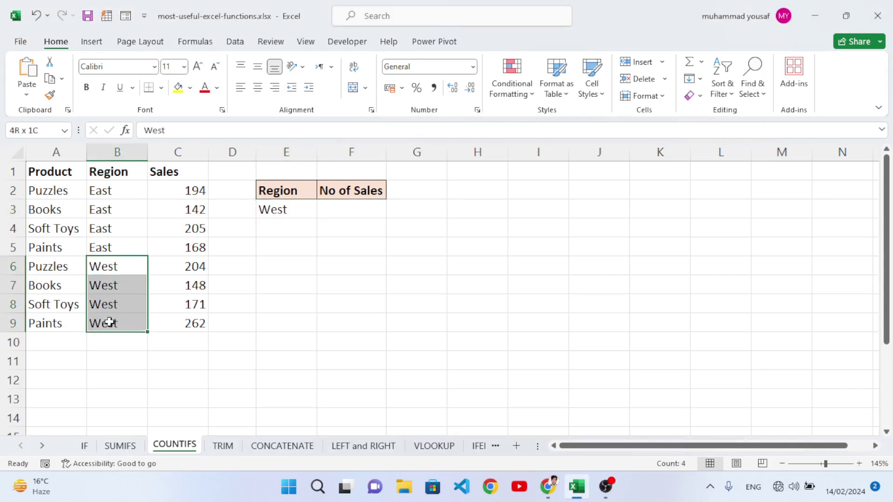
Step: Enter =COUNTIFS(B2:B9,E3) in cell F3 to count the sales for the West region
{"action": "left_click", "coordinate": [376, 211]}
{"action": "type", "text": "="}
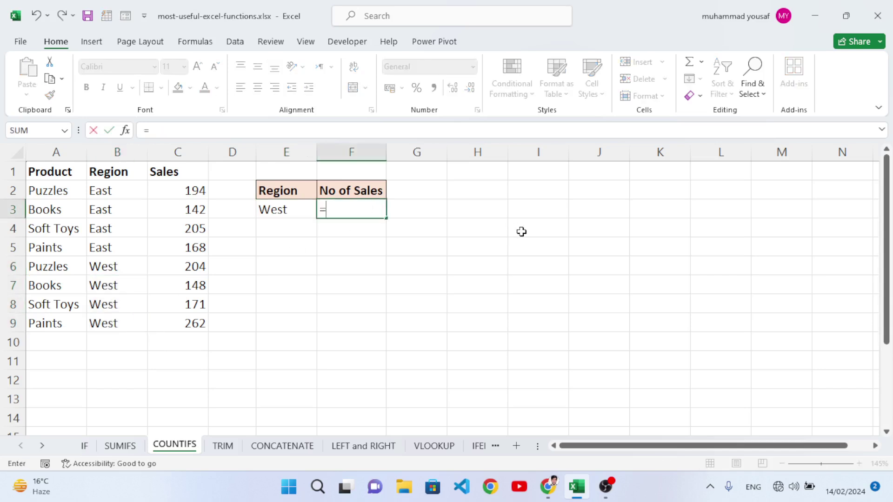
{"action": "type", "text": "count"}
{"action": "key", "text": "Down"}
{"action": "key", "text": "Down"}
{"action": "key", "text": "Down"}
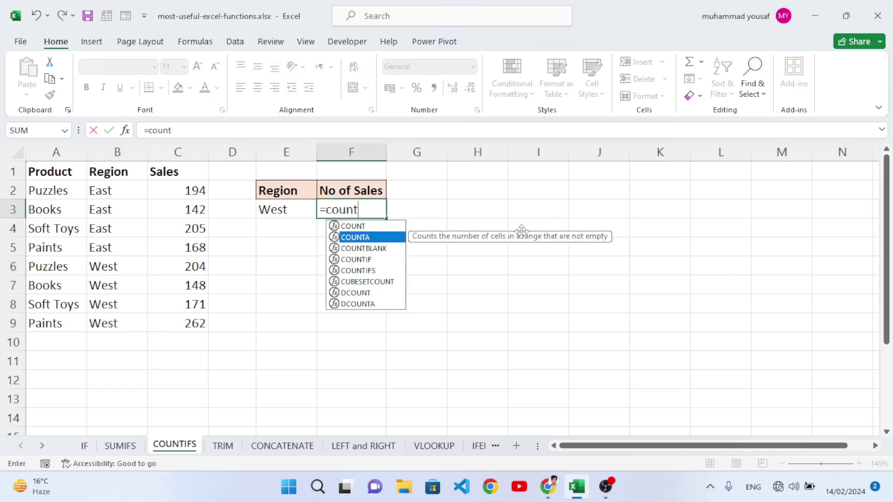
{"action": "key", "text": "Down"}
{"action": "key", "text": "Tab"}
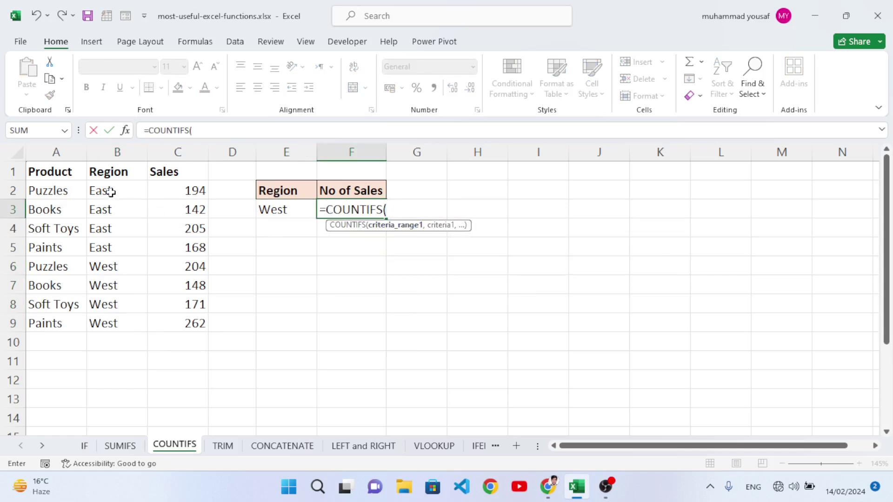
{"action": "left_click_drag", "start_coordinate": [110, 191], "coordinate": [106, 315]}
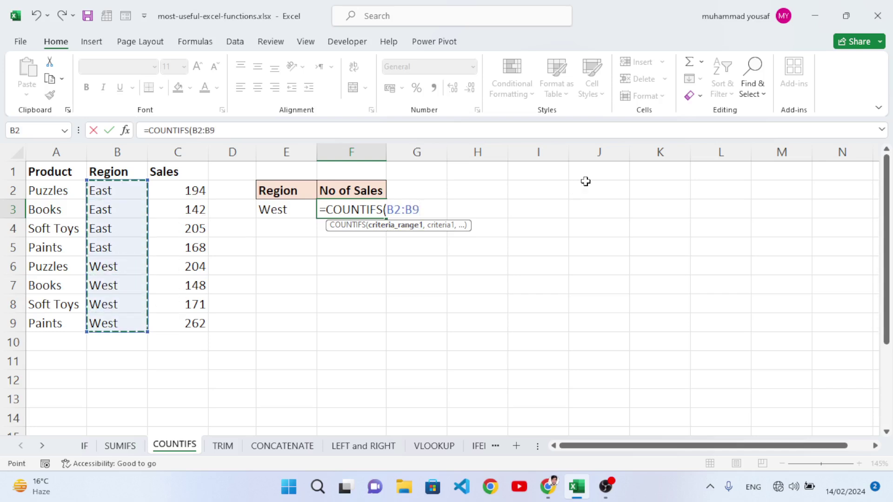
{"action": "type", "text": ","}
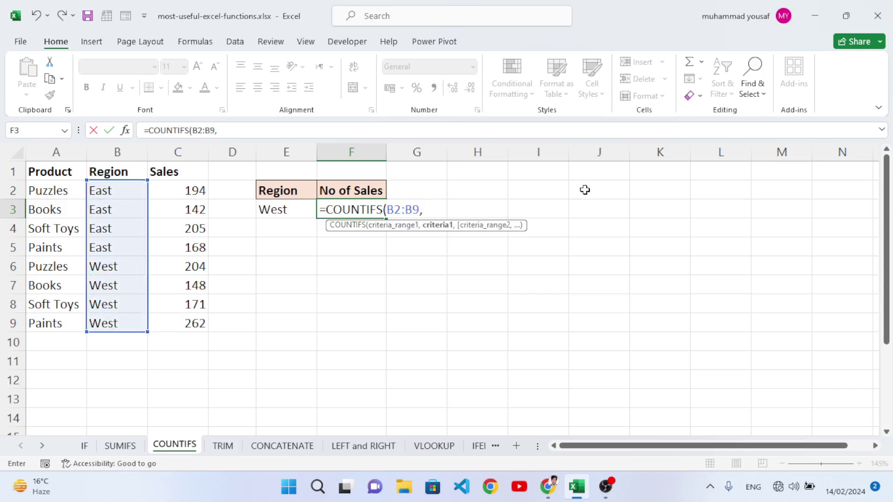
{"action": "left_click", "coordinate": [264, 209]}
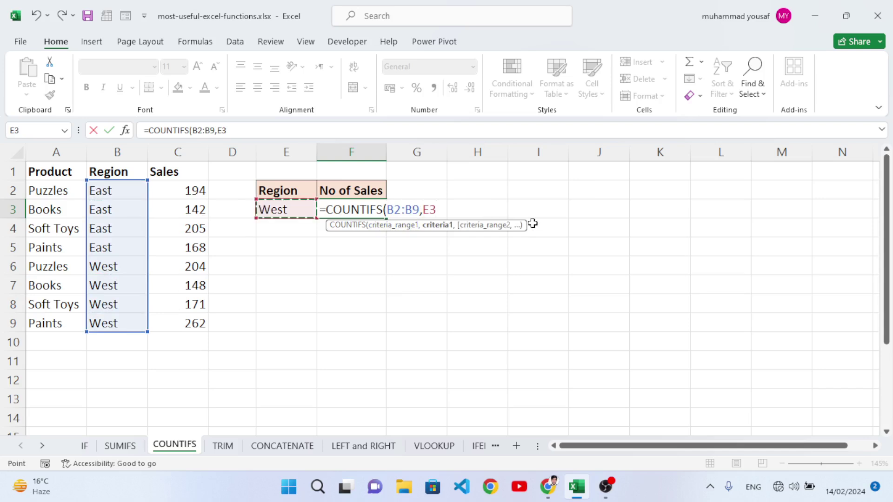
{"action": "type", "text": ")"}
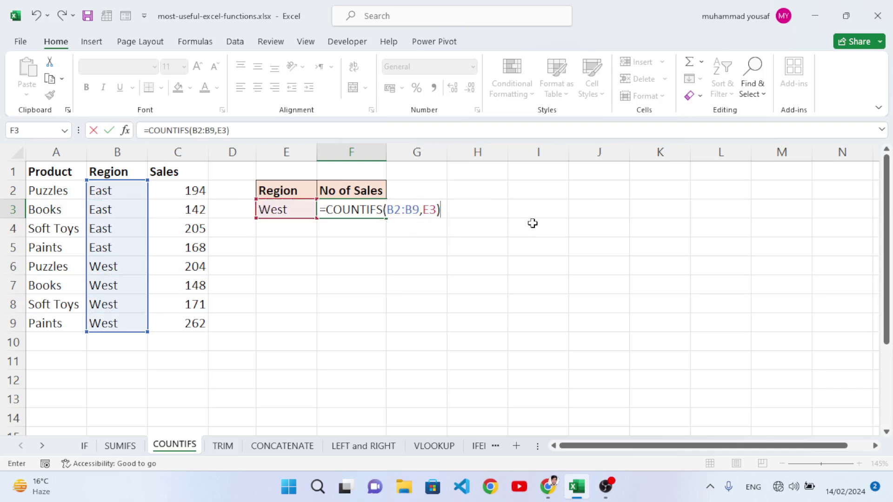
{"action": "key", "text": "Return"}
Step: Check the No of Sales formula in F3 against the West entries in B6:B9
{"action": "left_click", "coordinate": [359, 209]}
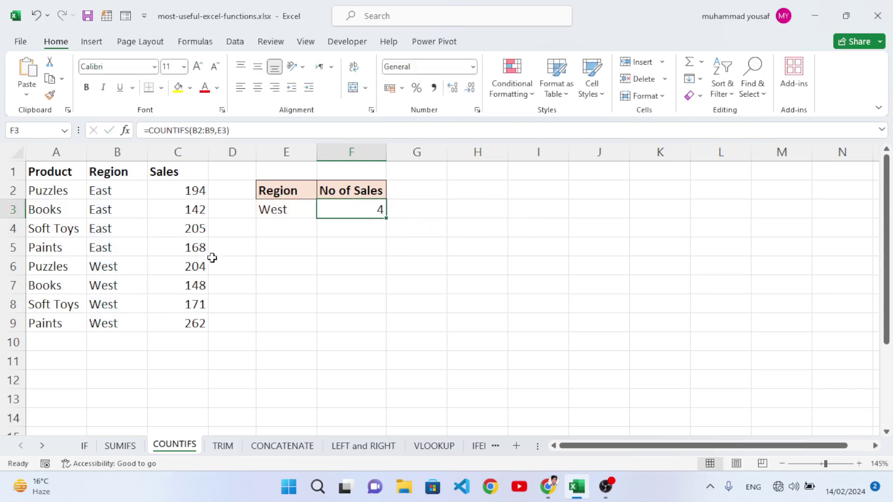
{"action": "left_click_drag", "start_coordinate": [101, 269], "coordinate": [104, 336]}
{"action": "left_click", "coordinate": [106, 325]}
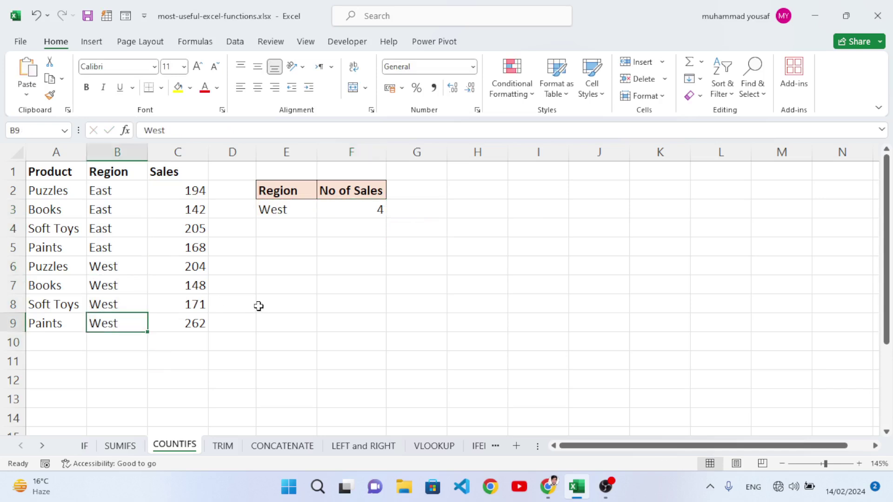
Step: Open the TRIM sheet and examine the No of Sales formula in G3
{"action": "left_click", "coordinate": [224, 447]}
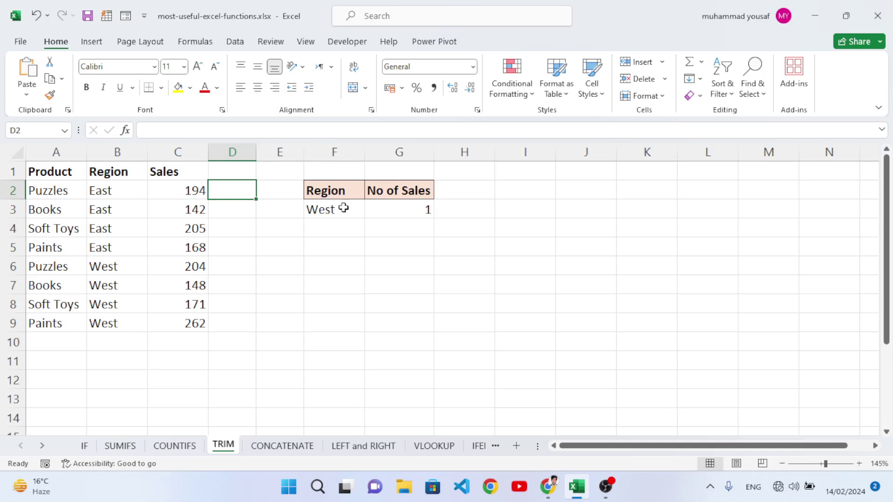
{"action": "left_click", "coordinate": [403, 211]}
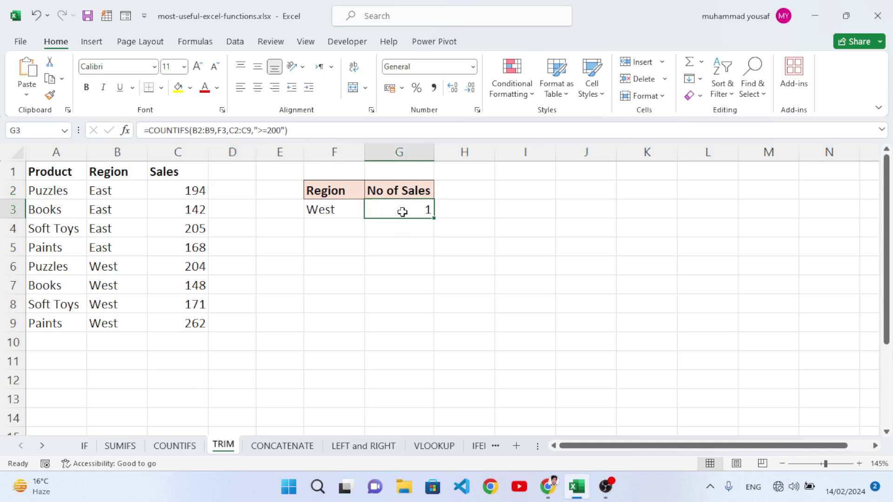
{"action": "left_click", "coordinate": [413, 268]}
{"action": "left_click", "coordinate": [402, 214]}
{"action": "left_click", "coordinate": [470, 321]}
{"action": "left_click", "coordinate": [635, 485]}
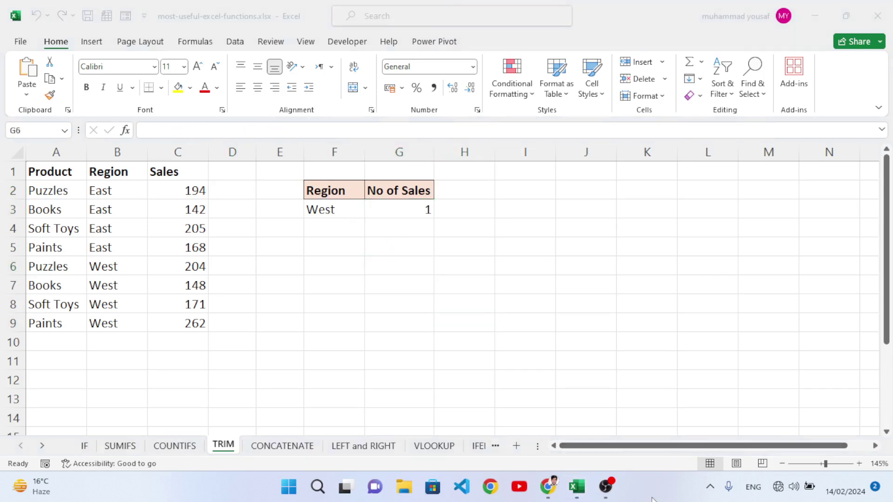
Step: Remove the sales criterion C2:C9,">=200" from the formula in G3, leaving =COUNTIFS(B2:B9,F3)
{"action": "left_click", "coordinate": [390, 212]}
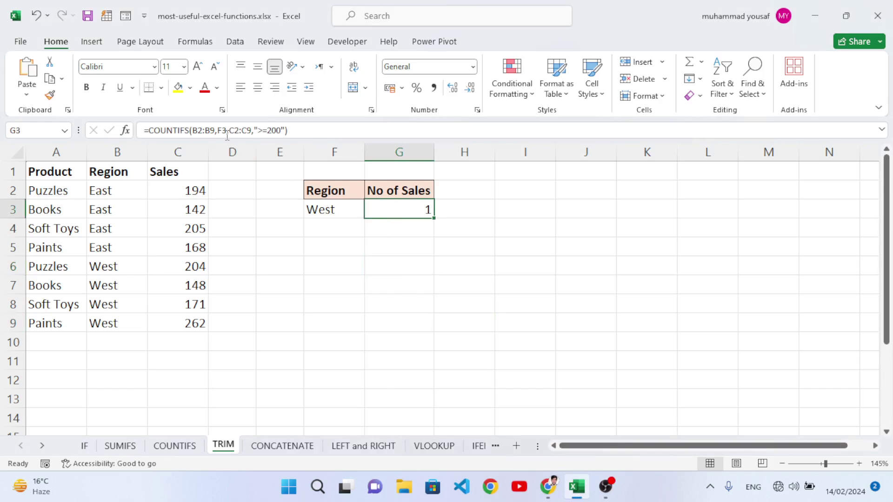
{"action": "left_click", "coordinate": [238, 131]}
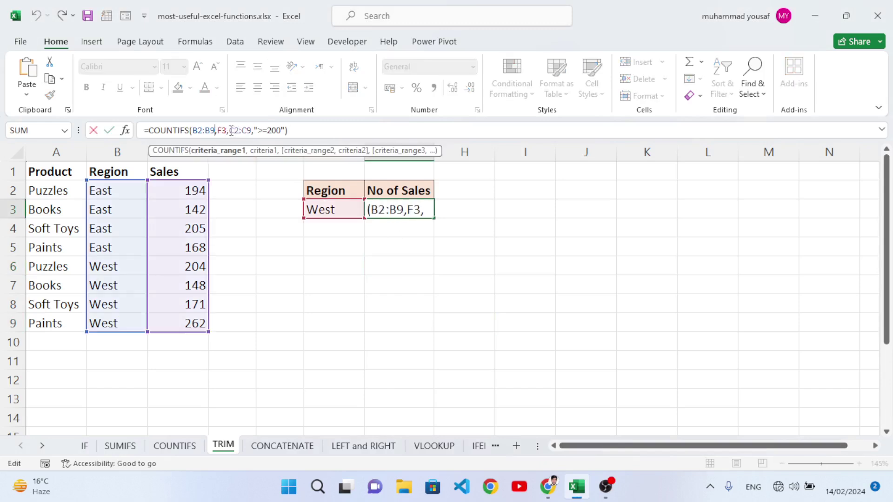
{"action": "left_click_drag", "start_coordinate": [229, 131], "coordinate": [286, 135]}
{"action": "key", "text": "BackSpace"}
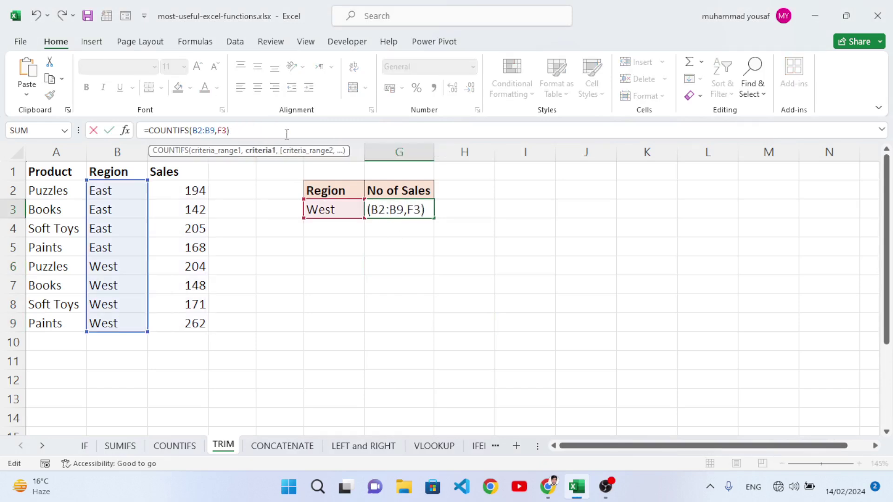
{"action": "key", "text": "Return"}
Step: Compare the No of Sales result in G3 with the West entries in B6:B9
{"action": "left_click", "coordinate": [393, 207]}
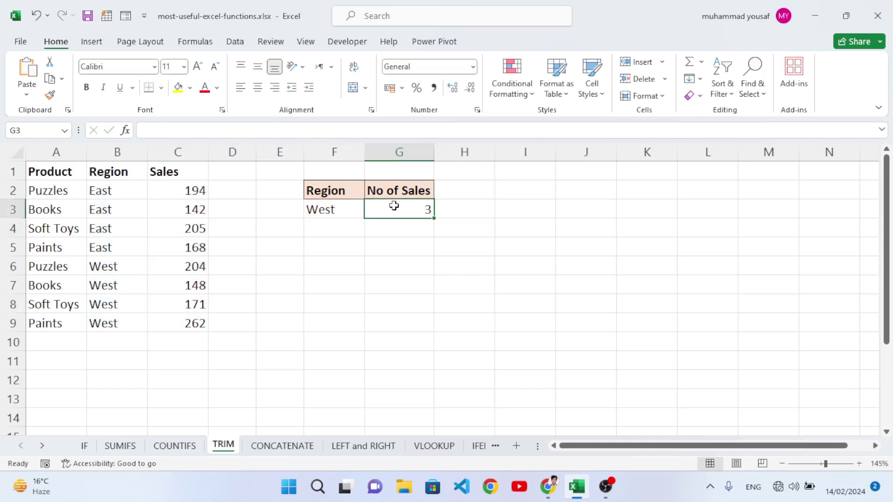
{"action": "left_click_drag", "start_coordinate": [125, 276], "coordinate": [121, 321]}
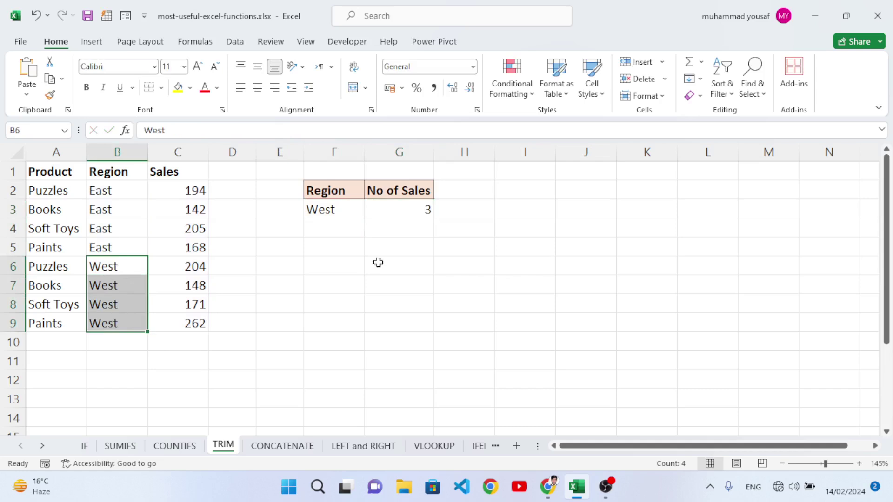
{"action": "left_click", "coordinate": [393, 214]}
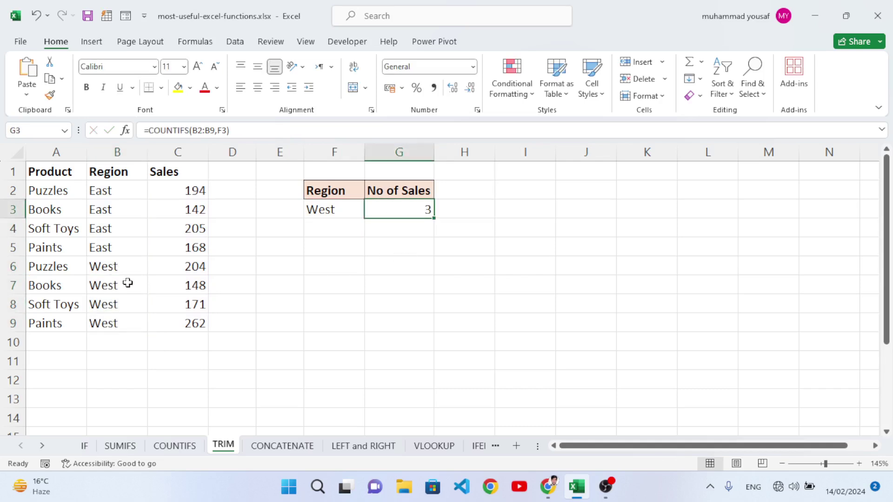
Step: Inspect the contents of the West entry in B6 for extra spaces
{"action": "left_click", "coordinate": [124, 263]}
{"action": "double_click", "coordinate": [123, 265]}
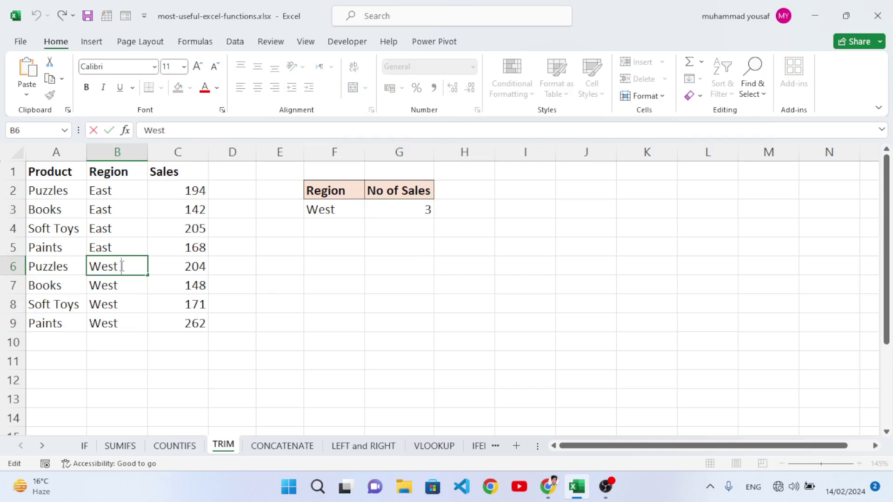
{"action": "left_click", "coordinate": [293, 280]}
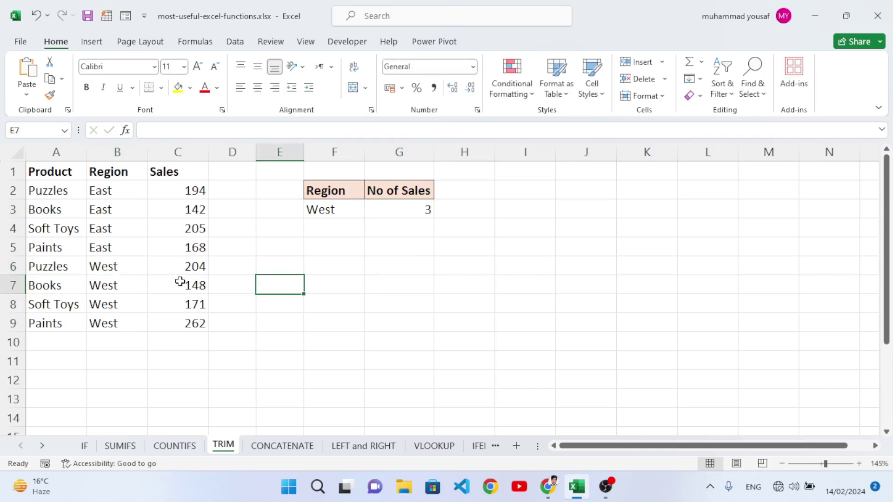
{"action": "left_click", "coordinate": [403, 222]}
{"action": "key", "text": "Up"}
{"action": "key", "text": "Up"}
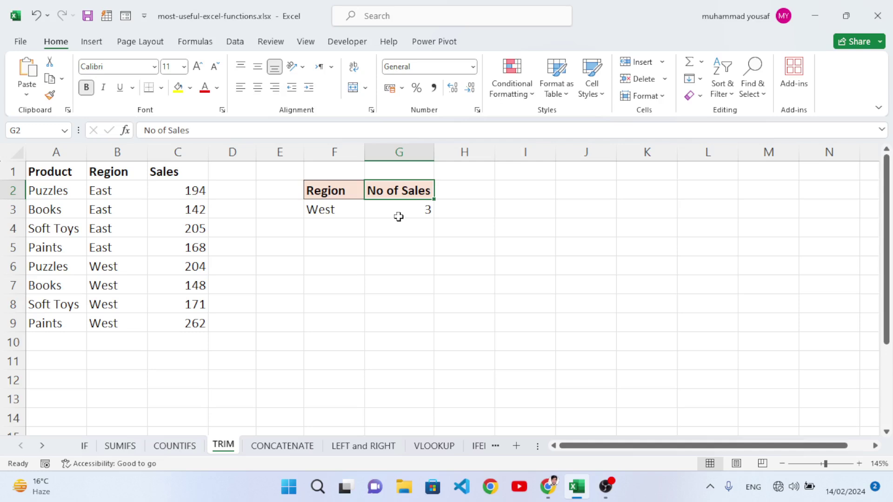
{"action": "double_click", "coordinate": [128, 263]}
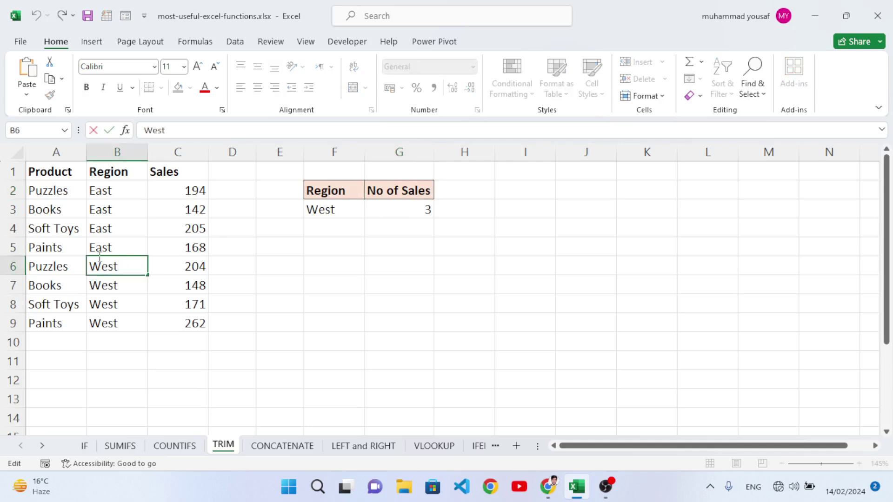
{"action": "left_click", "coordinate": [93, 266]}
{"action": "type", "text": "=trim("}
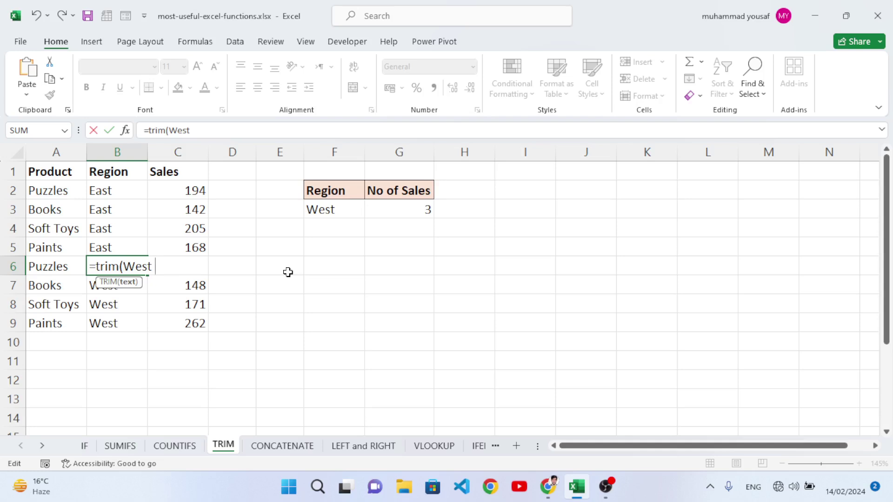
{"action": "key", "text": "Escape"}
{"action": "left_click", "coordinate": [285, 272]}
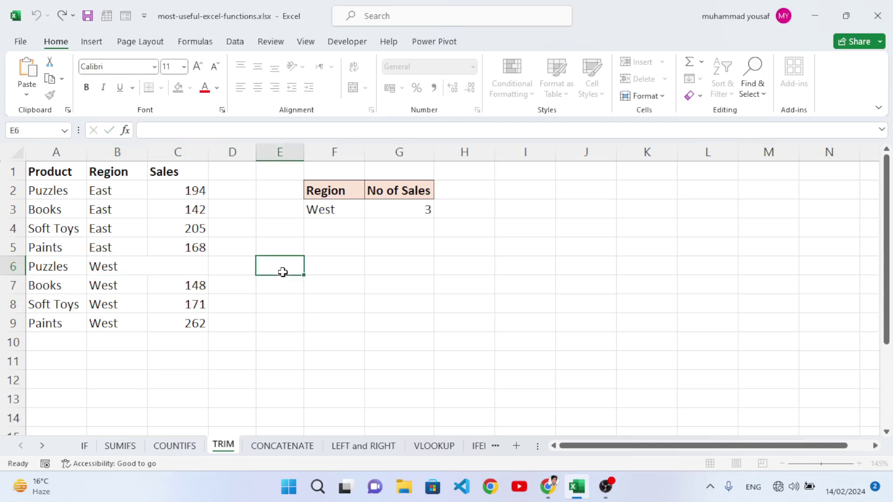
Step: Enter =TRIM(B2:B9) in cell D2 to produce a cleaned list of regions beside the Sales column
{"action": "left_click", "coordinate": [238, 186]}
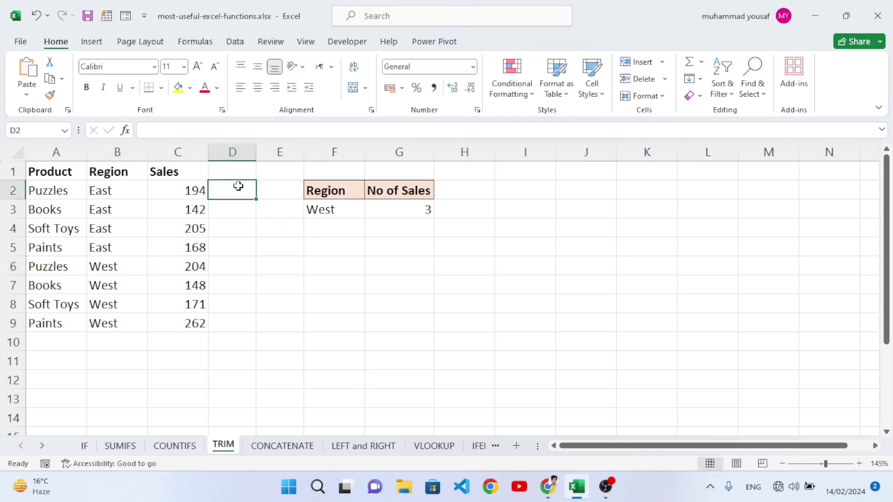
{"action": "type", "text": "=trim("}
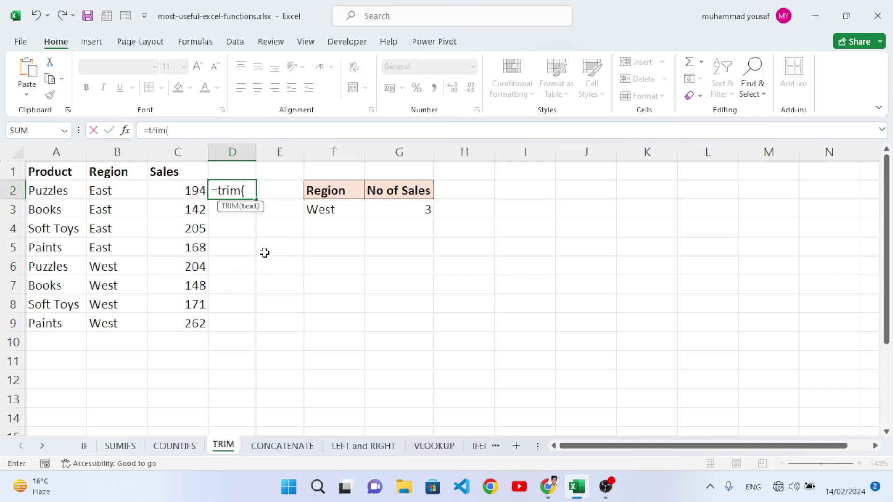
{"action": "left_click_drag", "start_coordinate": [115, 189], "coordinate": [113, 317]}
{"action": "type", "text": ")"}
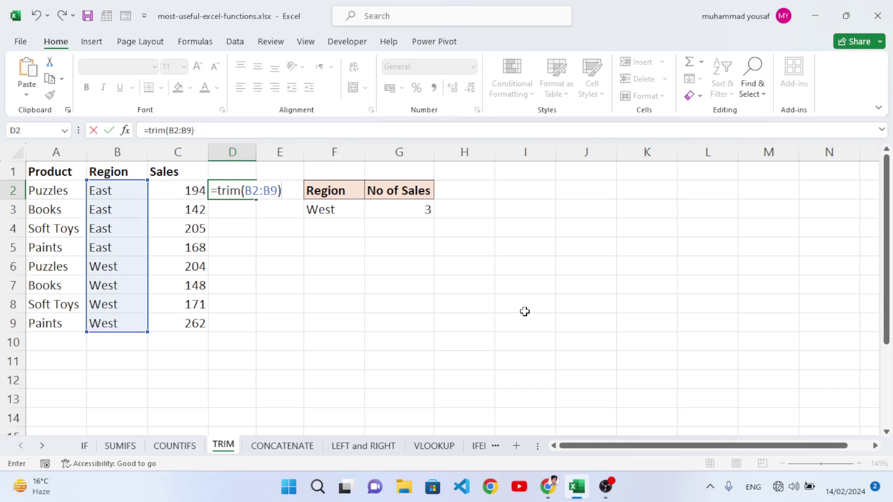
{"action": "key", "text": "Return"}
{"action": "left_click", "coordinate": [232, 191]}
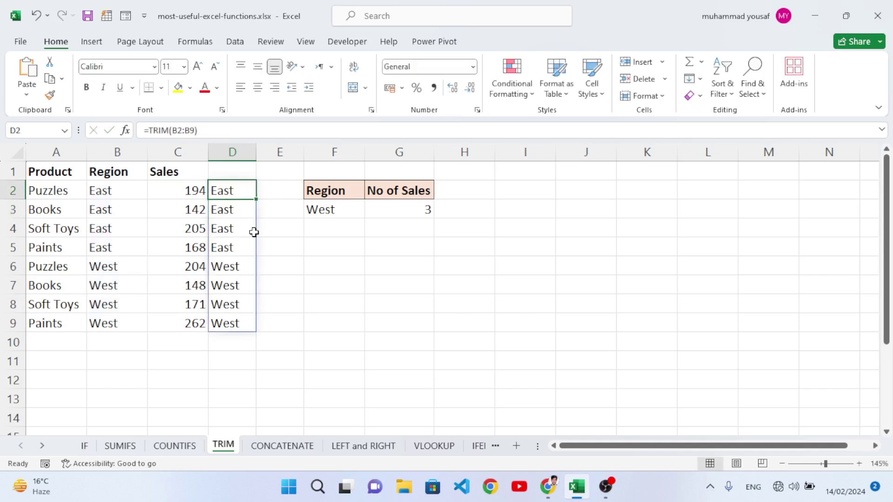
{"action": "left_click", "coordinate": [308, 264]}
Step: Replace the criteria range in G3 with the trimmed regions in D2:D9, giving =COUNTIFS(D2#,F3)
{"action": "left_click", "coordinate": [418, 211]}
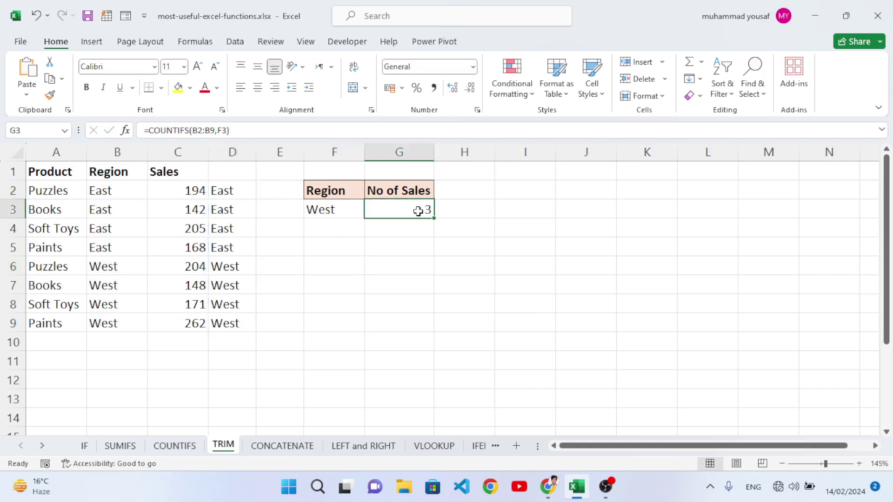
{"action": "key", "text": "F2"}
{"action": "left_click_drag", "start_coordinate": [214, 131], "coordinate": [188, 131]}
{"action": "key", "text": "BackSpace"}
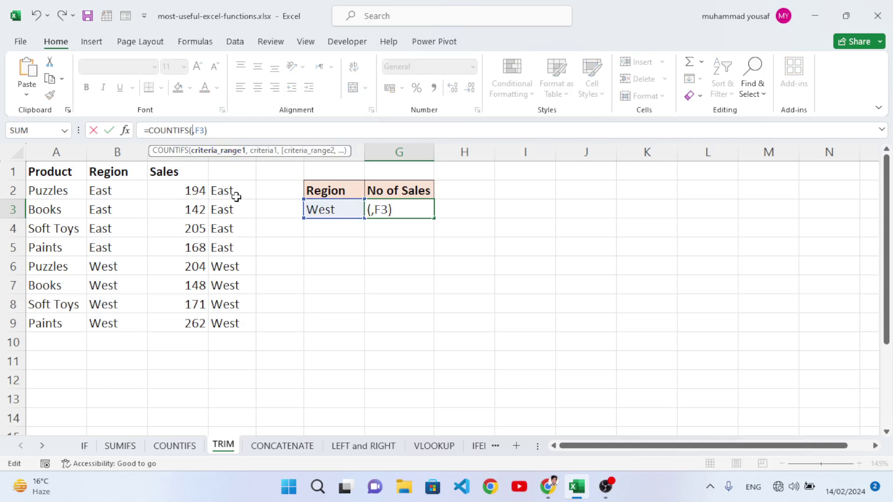
{"action": "left_click_drag", "start_coordinate": [235, 193], "coordinate": [238, 323]}
{"action": "key", "text": "Return"}
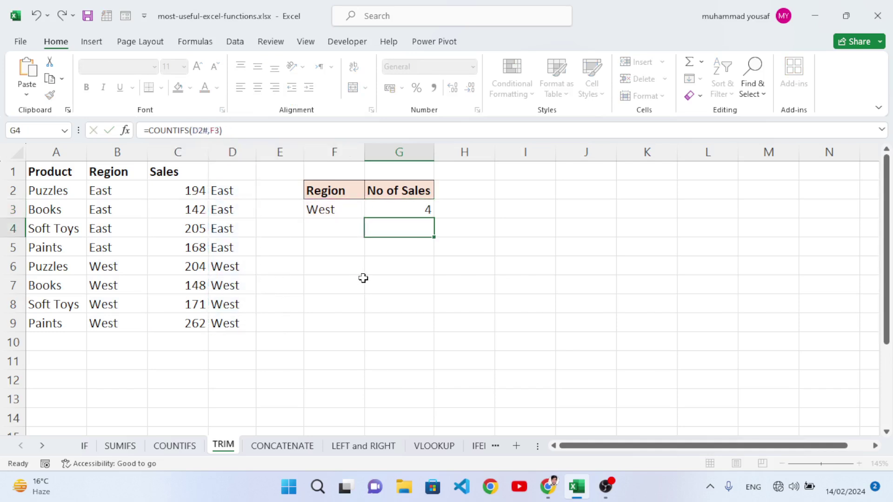
{"action": "left_click", "coordinate": [399, 208]}
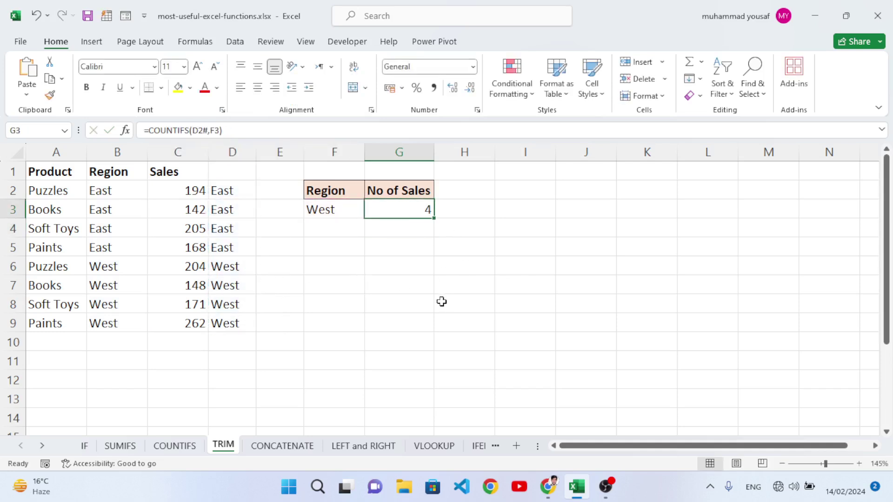
Step: Compare the original Region entries in column B with the trimmed list in D2:D9
{"action": "left_click", "coordinate": [106, 191]}
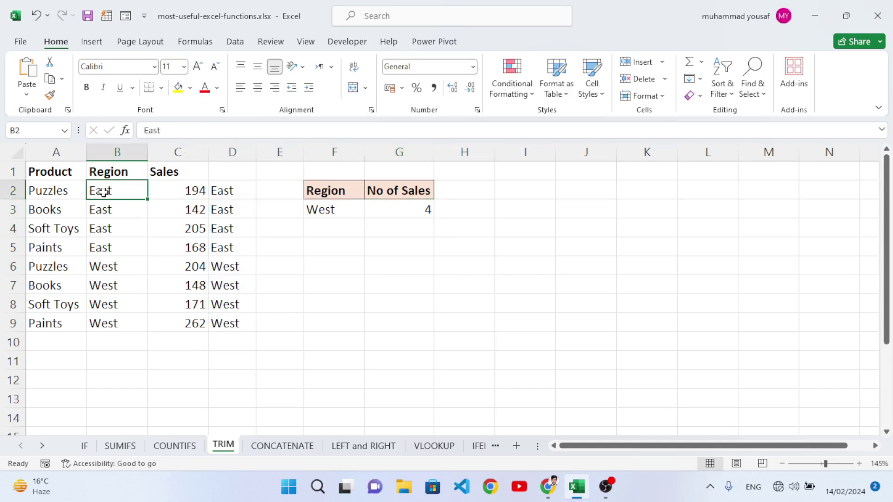
{"action": "left_click_drag", "start_coordinate": [235, 190], "coordinate": [245, 319]}
{"action": "left_click", "coordinate": [350, 307]}
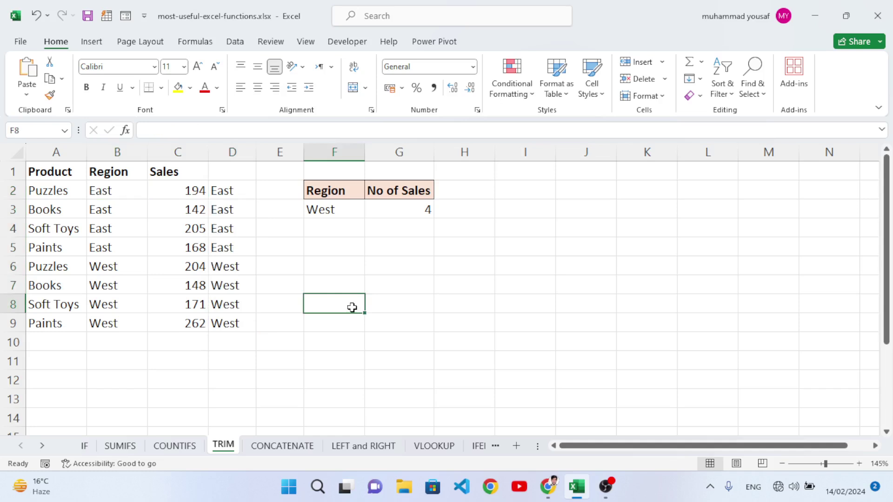
{"action": "left_click", "coordinate": [413, 284]}
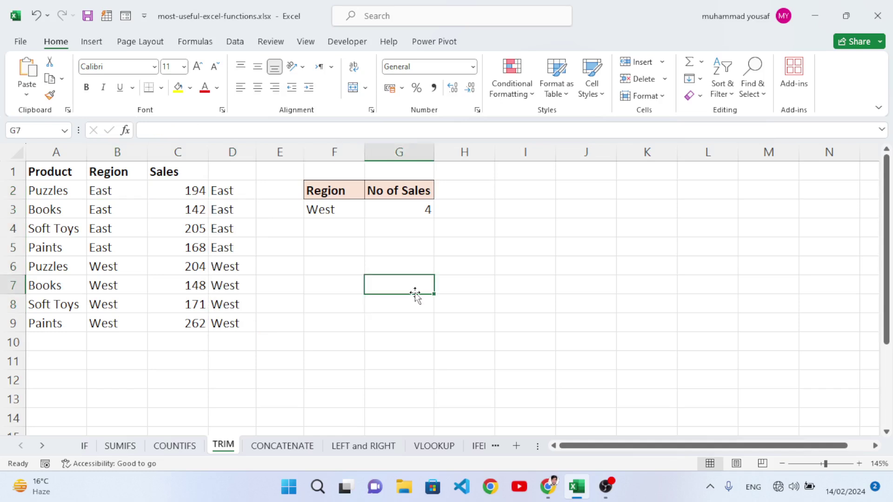
Step: On the CONCATENATE sheet, enter =CONCATENATE(A2,B2) in C2 to join the first and last names
{"action": "left_click", "coordinate": [283, 447]}
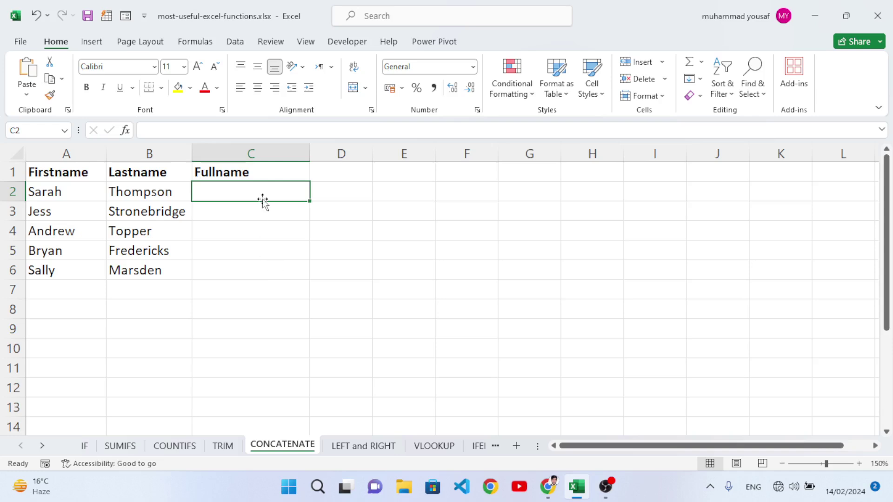
{"action": "type", "text": "=concat"}
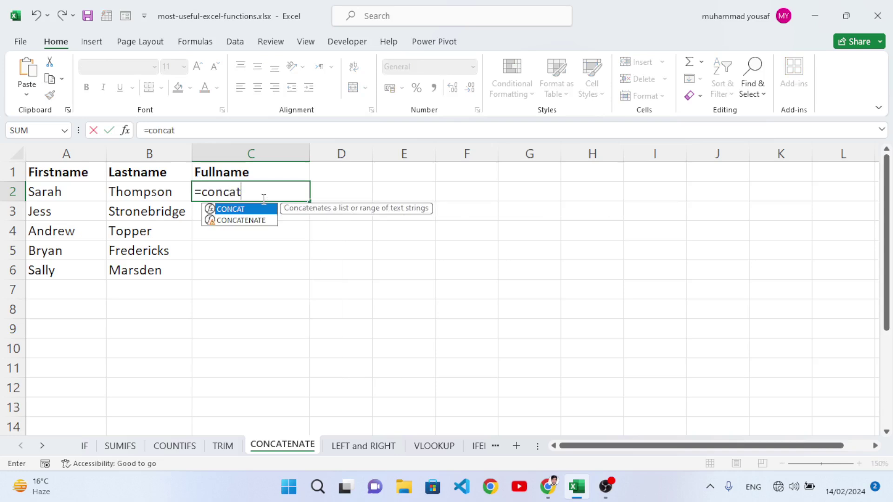
{"action": "key", "text": "Down"}
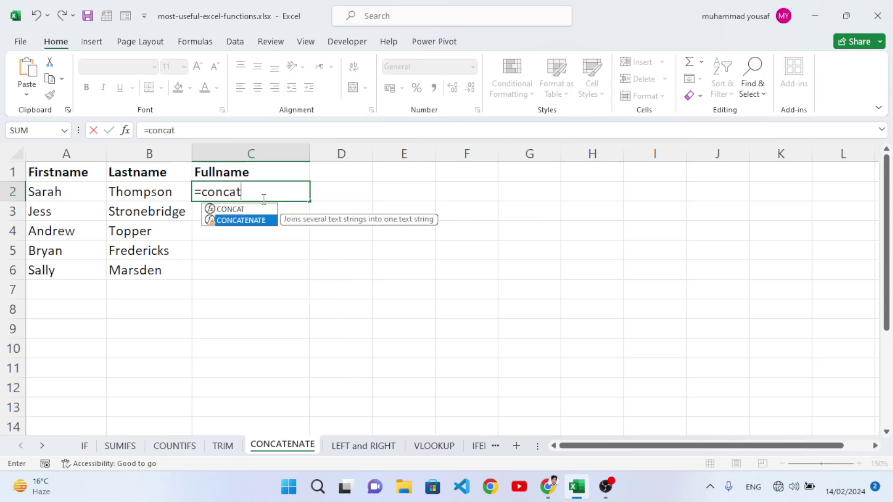
{"action": "key", "text": "Tab"}
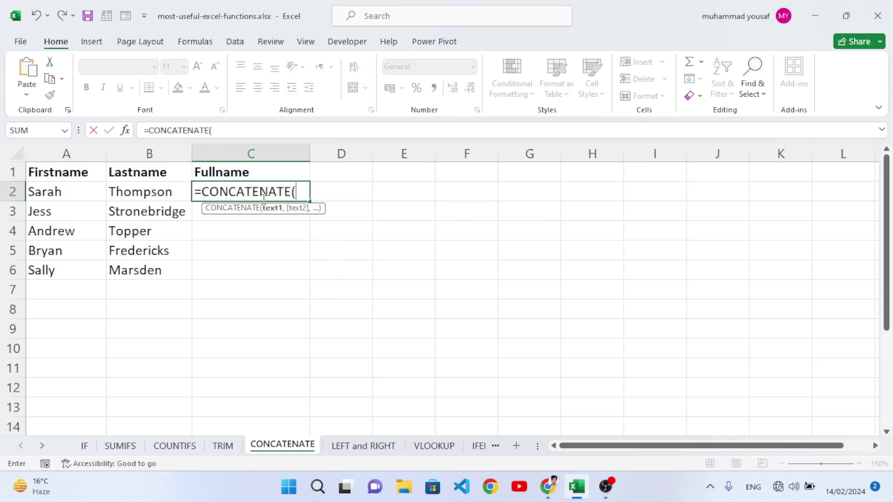
{"action": "left_click", "coordinate": [37, 193]}
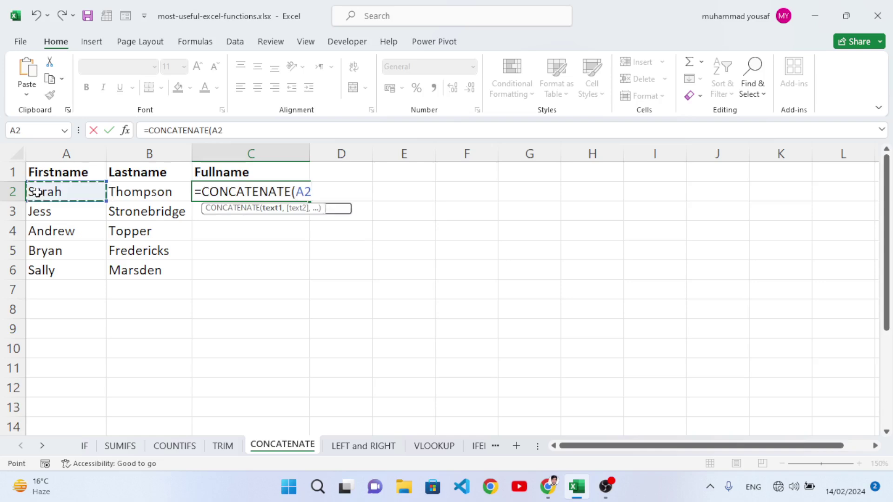
{"action": "type", "text": ","}
{"action": "left_click", "coordinate": [116, 192]}
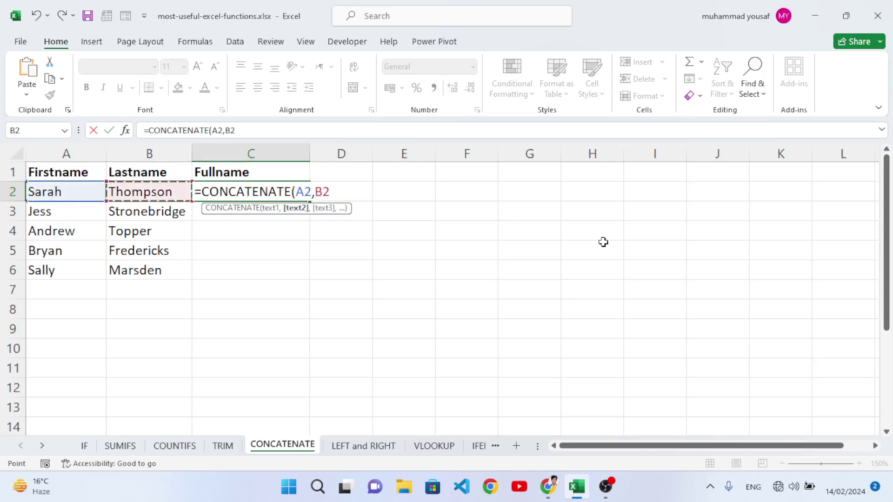
{"action": "type", "text": ")"}
{"action": "key", "text": "Return"}
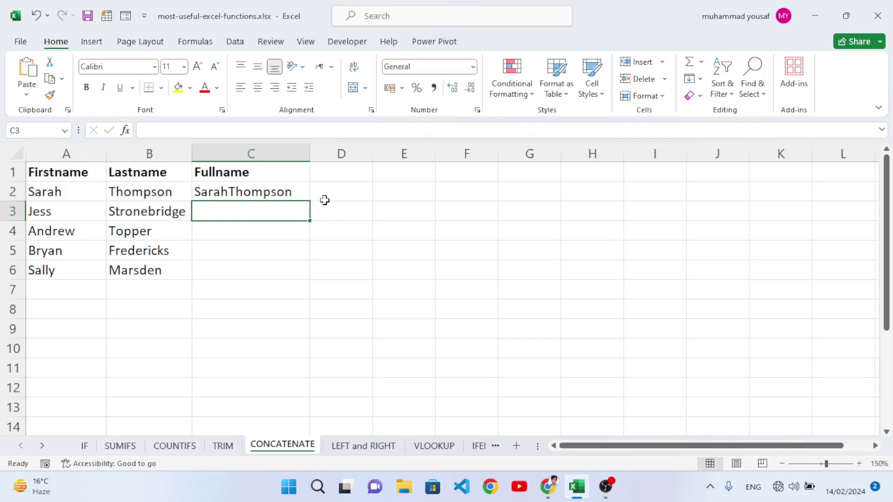
Step: Copy the Fullname formula from C2 down through C5 and check the copied formula in C3
{"action": "key", "text": "Up"}
{"action": "left_click_drag", "start_coordinate": [312, 203], "coordinate": [306, 256]}
{"action": "left_click", "coordinate": [524, 254]}
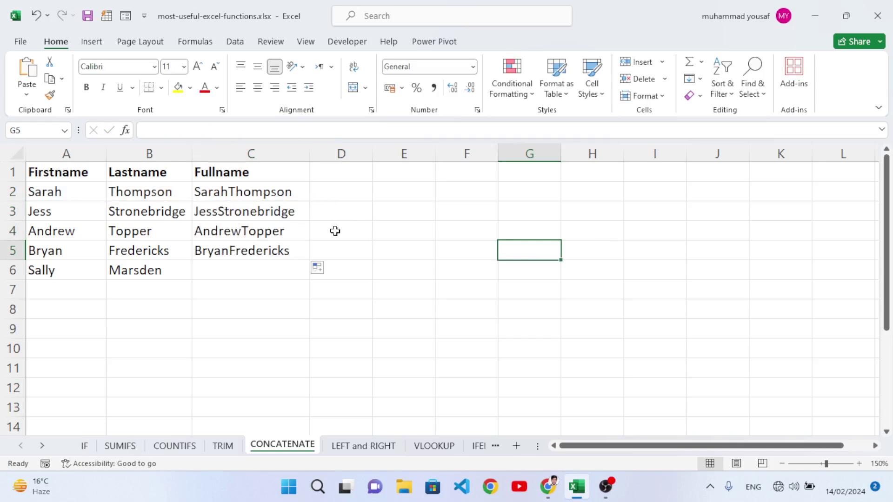
{"action": "left_click", "coordinate": [302, 215]}
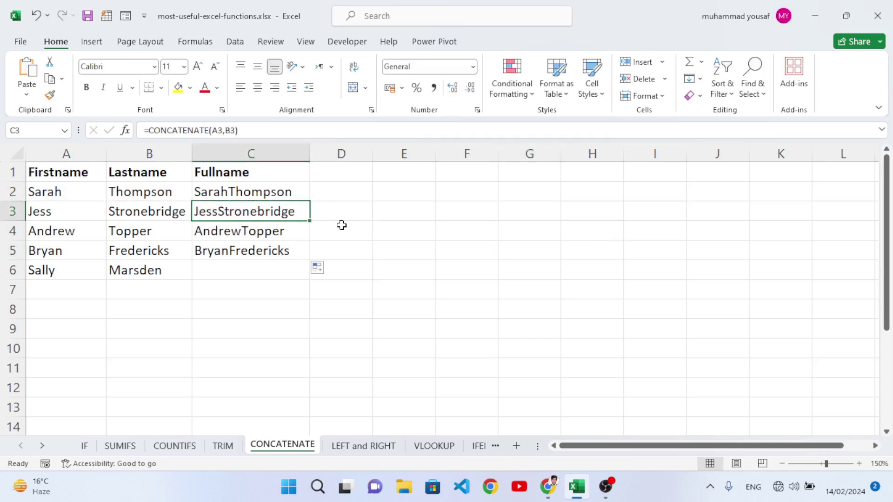
Step: On the LEFT and RIGHT sheet, enter =LEFT(A2,2) in B2 and fill it down the Client ID column to B7
{"action": "left_click", "coordinate": [360, 446]}
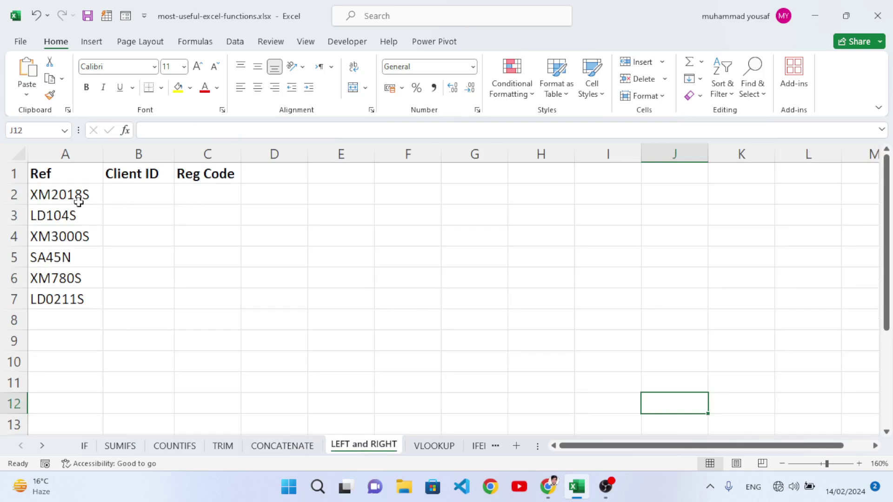
{"action": "left_click", "coordinate": [147, 202]}
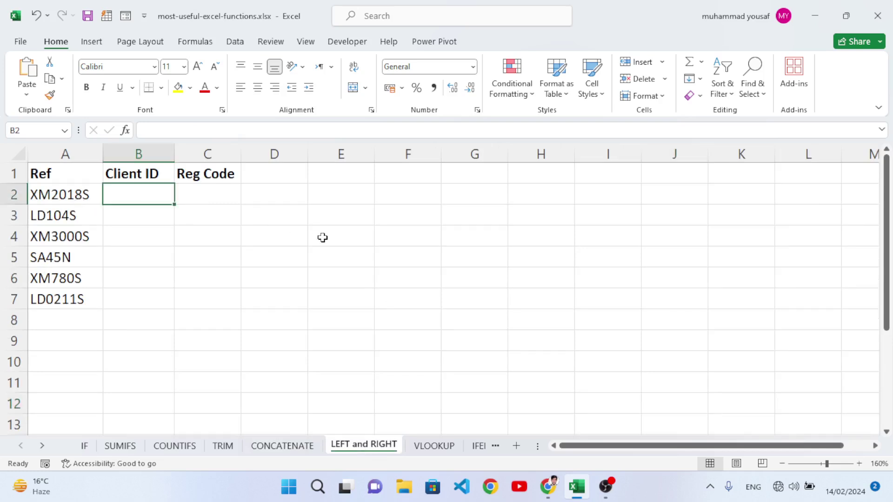
{"action": "type", "text": "=left("}
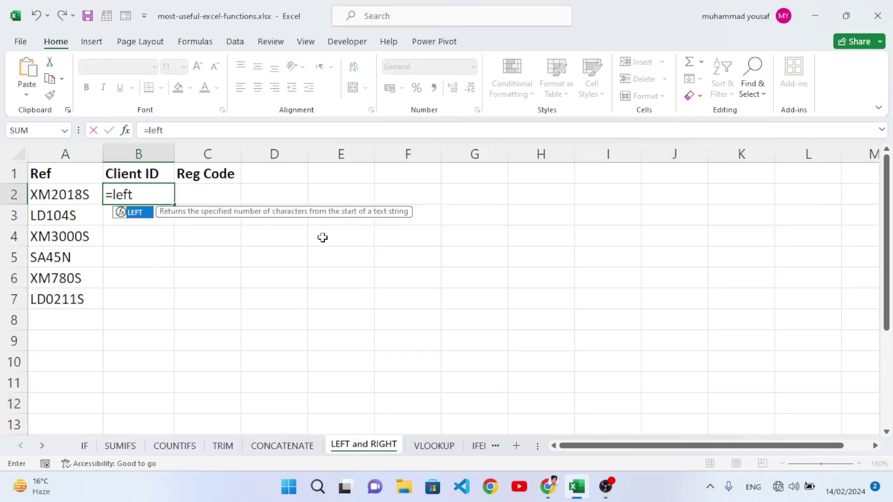
{"action": "left_click", "coordinate": [72, 197]}
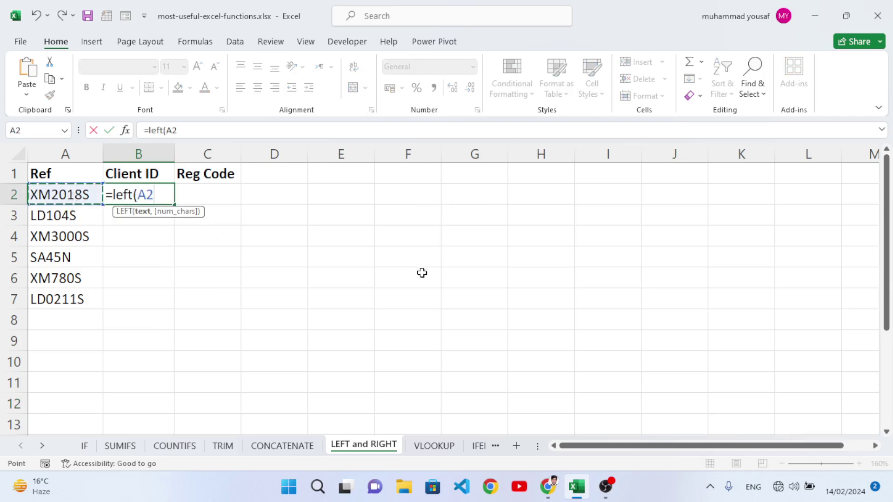
{"action": "type", "text": ","}
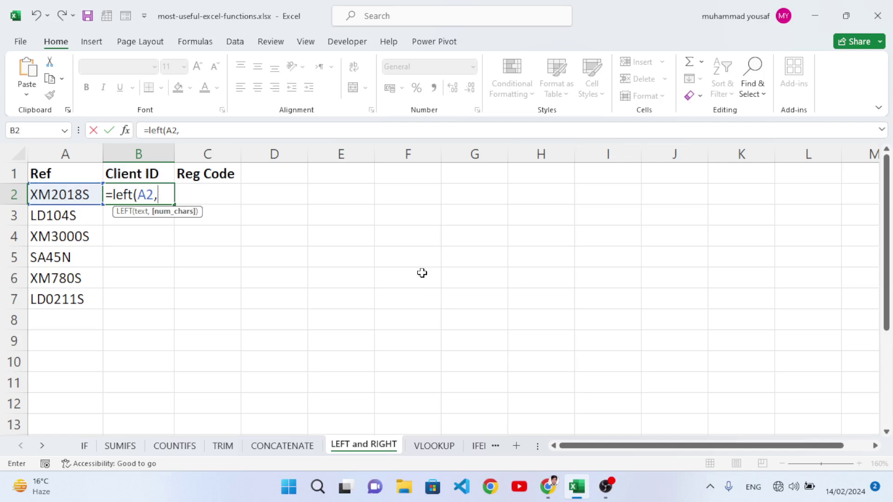
{"action": "type", "text": "2)"}
{"action": "key", "text": "Return"}
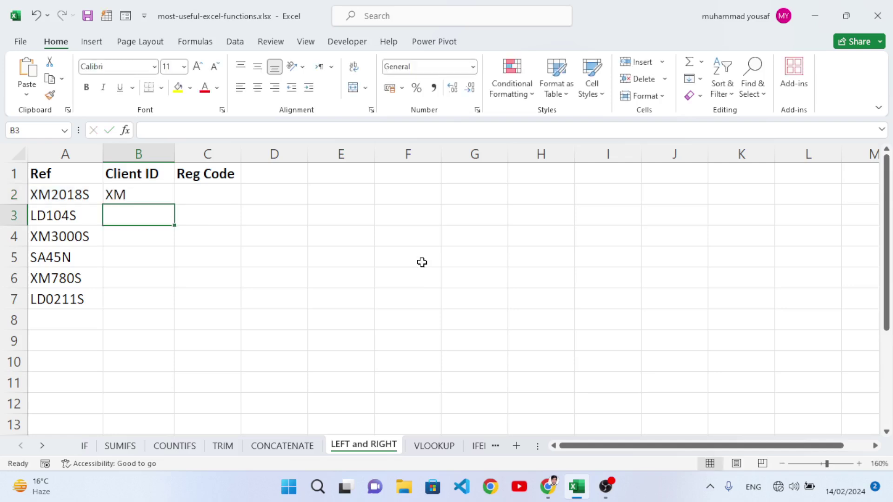
{"action": "left_click", "coordinate": [134, 198]}
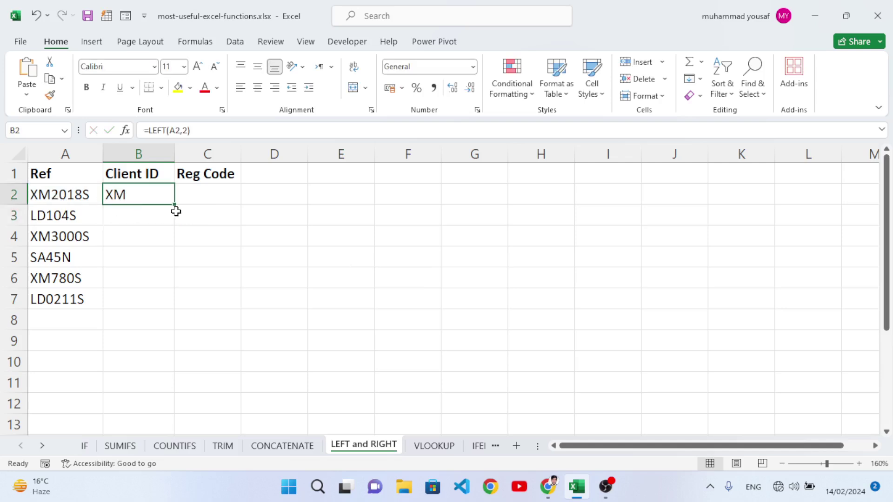
{"action": "left_click_drag", "start_coordinate": [173, 206], "coordinate": [180, 303]}
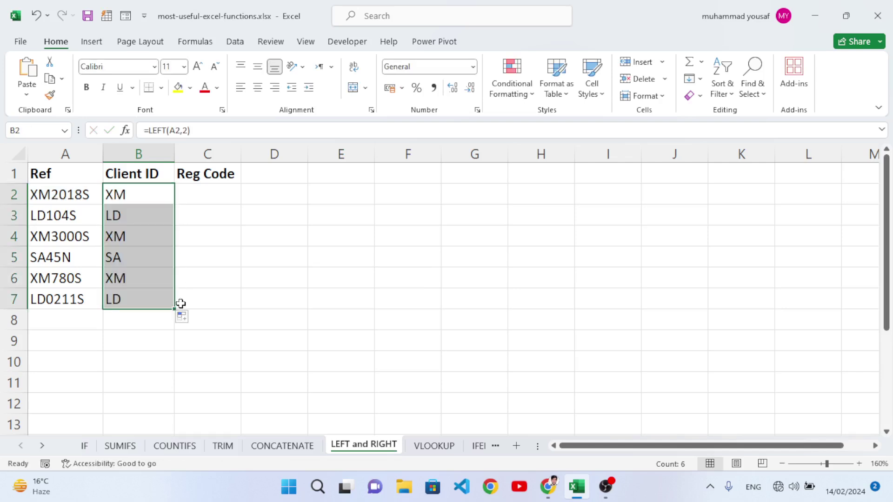
Step: Enter =RIGHT(A2,1) in C2 and fill it down the Reg Code column to C7
{"action": "left_click", "coordinate": [216, 196]}
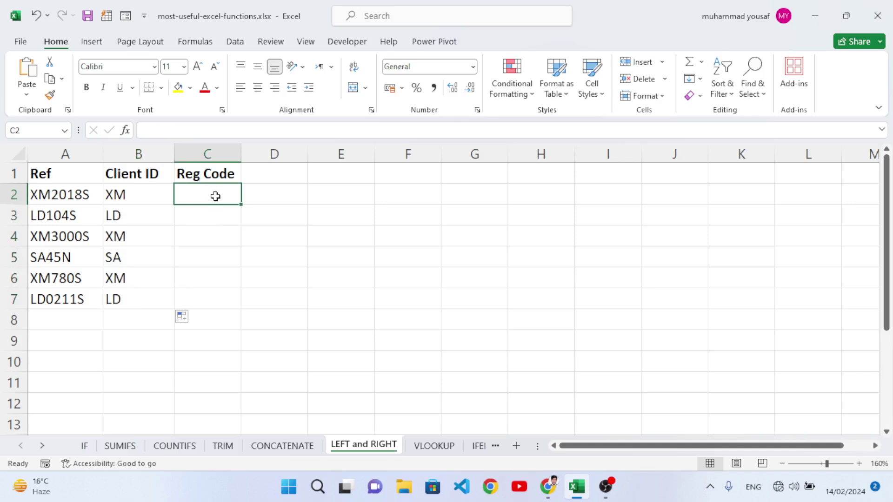
{"action": "type", "text": "=right("}
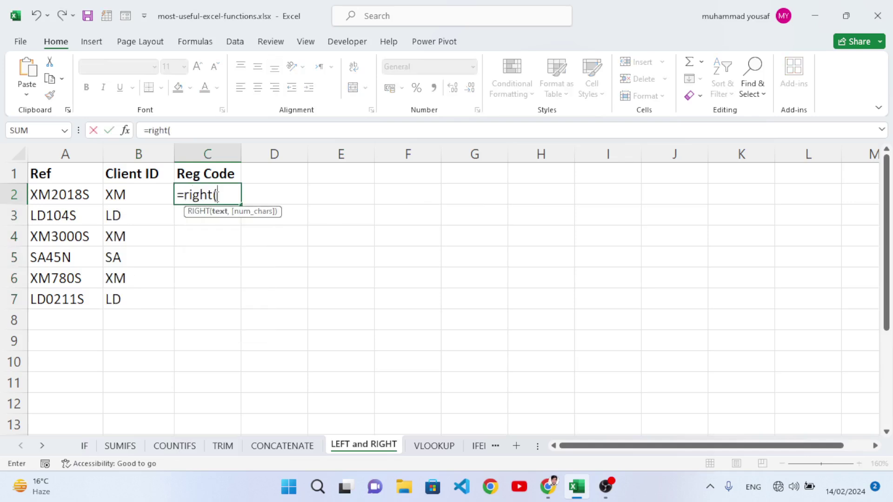
{"action": "left_click", "coordinate": [86, 194]}
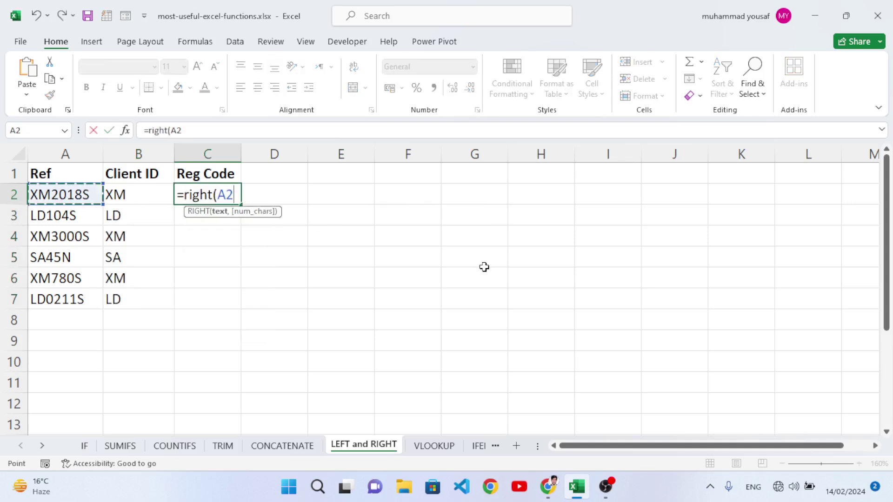
{"action": "type", "text": ",1"}
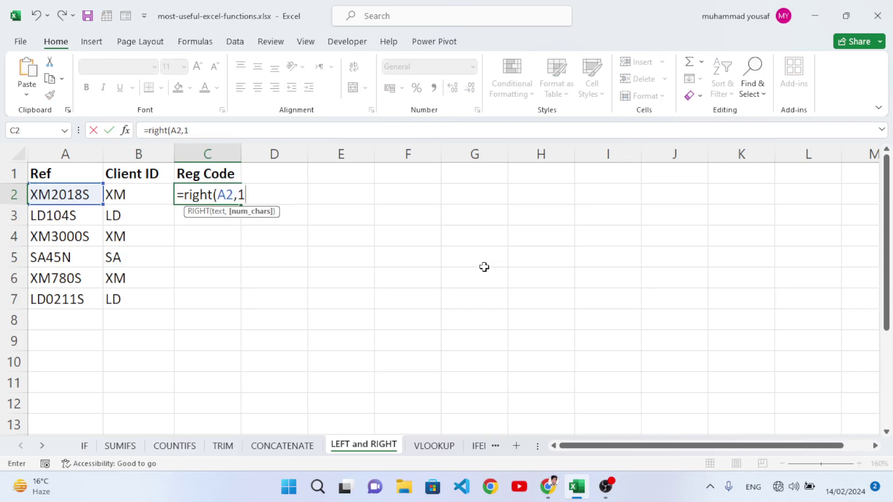
{"action": "key", "text": "Return"}
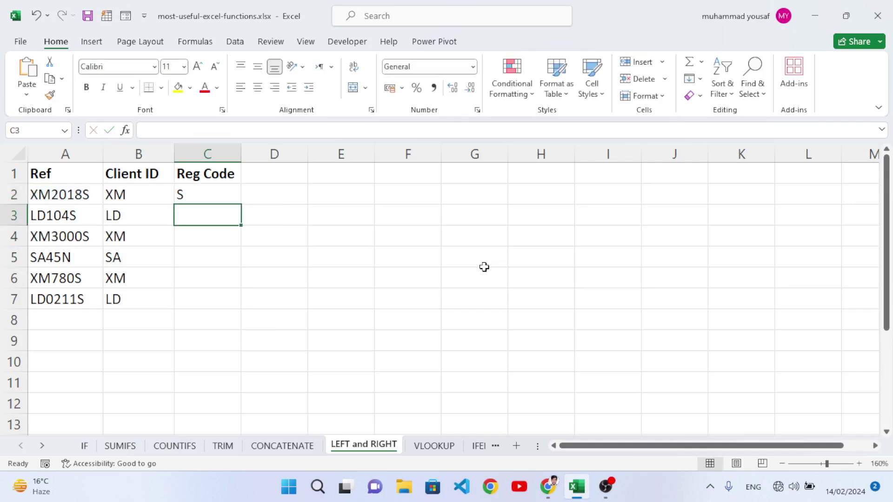
{"action": "left_click", "coordinate": [236, 194]}
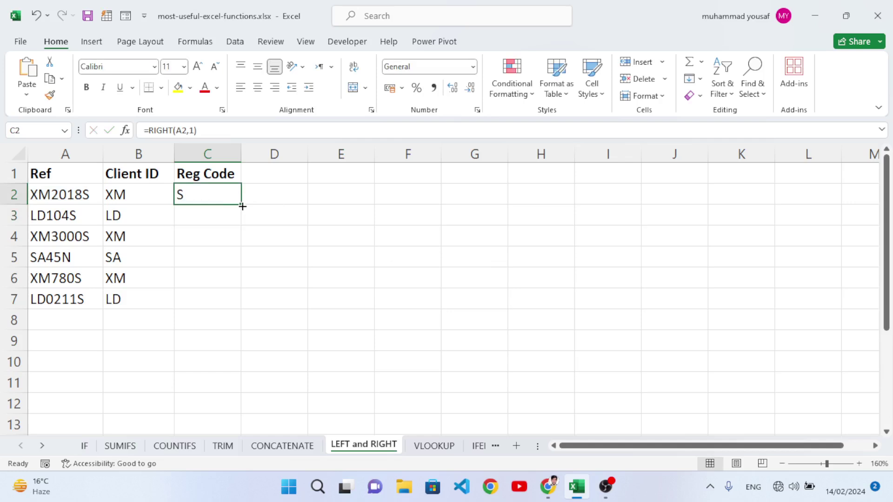
{"action": "left_click_drag", "start_coordinate": [243, 206], "coordinate": [236, 300]}
{"action": "left_click", "coordinate": [305, 272]}
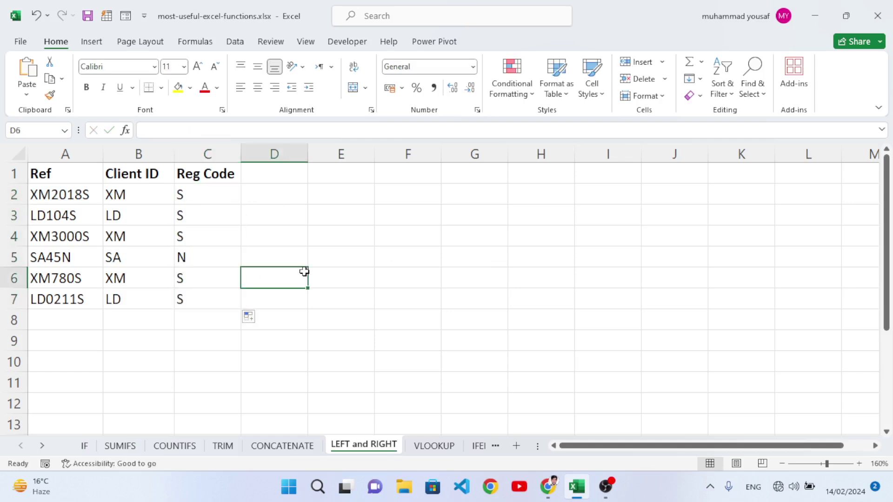
Step: Open the VLOOKUP sheet and examine the empty Region column, the employee names and the lookup table in G2:H12
{"action": "left_click", "coordinate": [645, 492]}
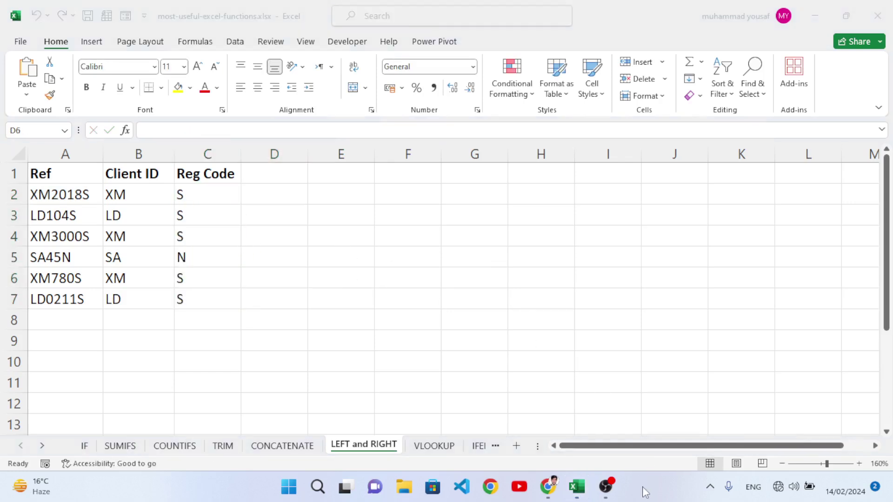
{"action": "left_click", "coordinate": [435, 448]}
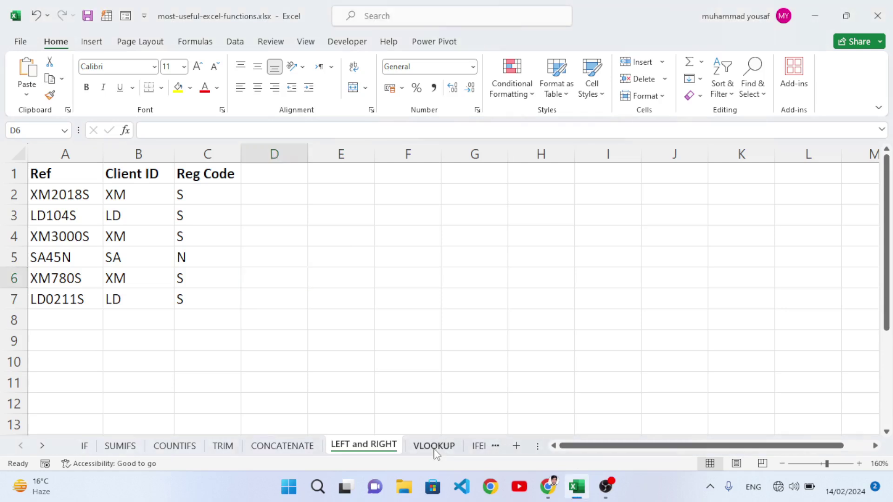
{"action": "left_click", "coordinate": [435, 447]}
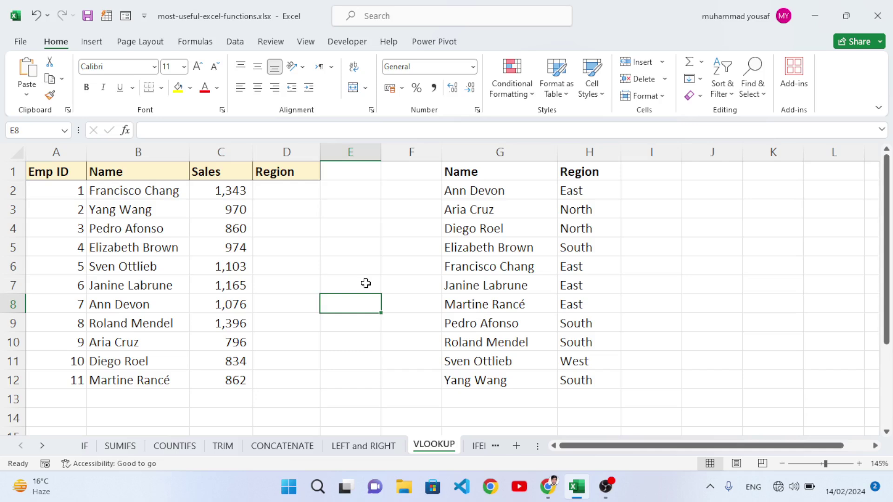
{"action": "left_click", "coordinate": [289, 247]}
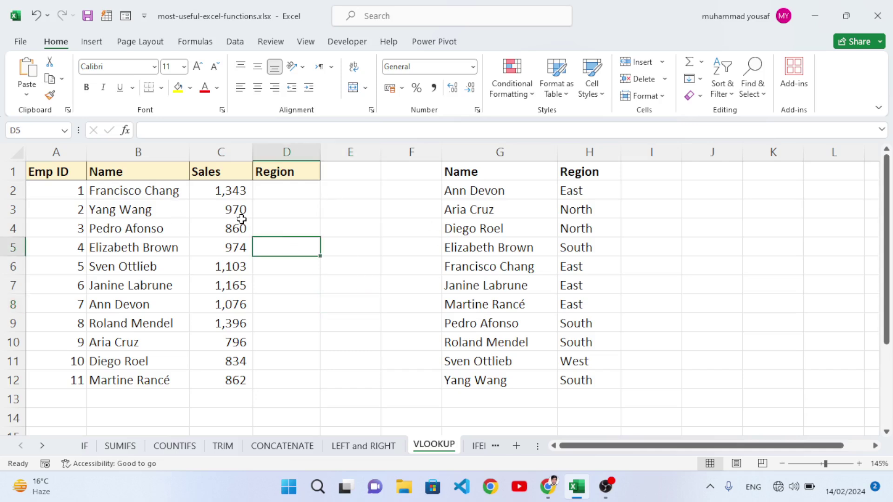
{"action": "left_click", "coordinate": [283, 189]}
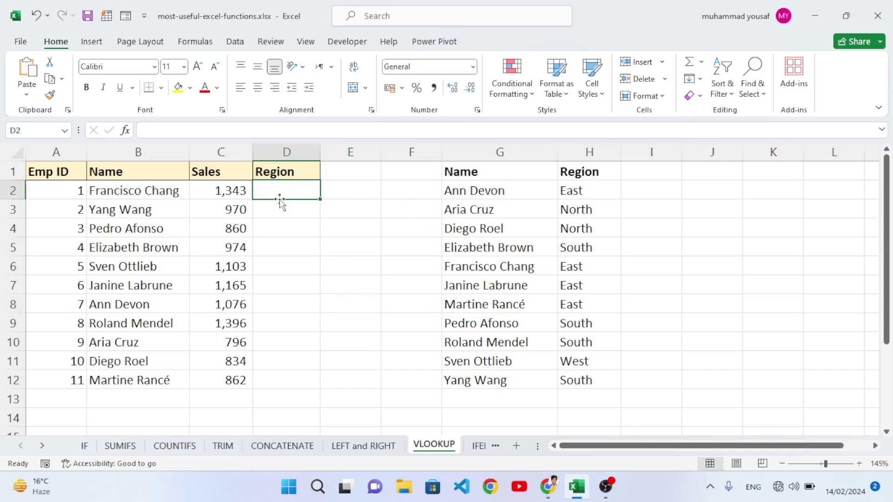
{"action": "left_click", "coordinate": [127, 195]}
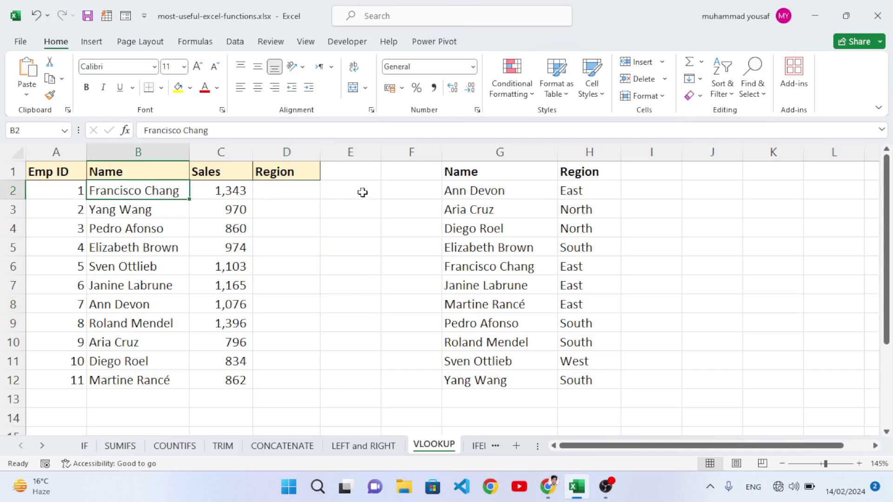
{"action": "left_click_drag", "start_coordinate": [459, 196], "coordinate": [586, 374]}
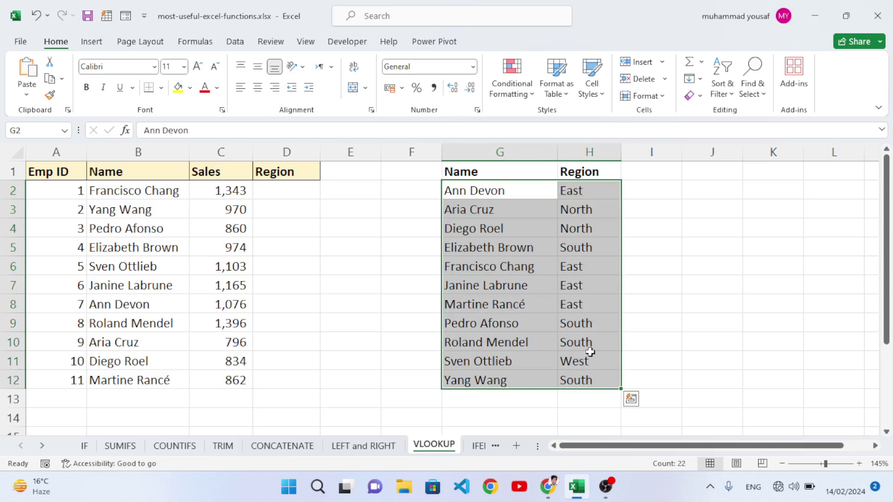
Step: Enter =VLOOKUP(B2,G2:H12,2,FALSE) in D2 to look up the first employee's region with an exact match
{"action": "left_click", "coordinate": [288, 193]}
{"action": "type", "text": "=vl"}
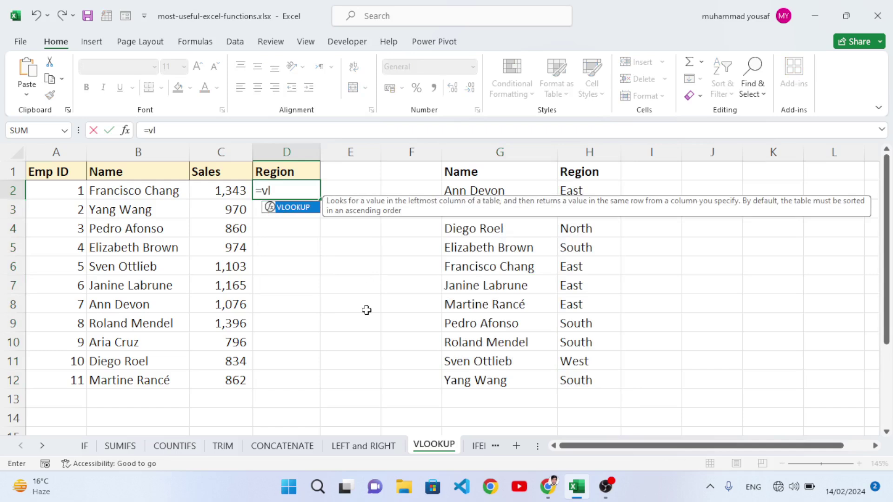
{"action": "key", "text": "Tab"}
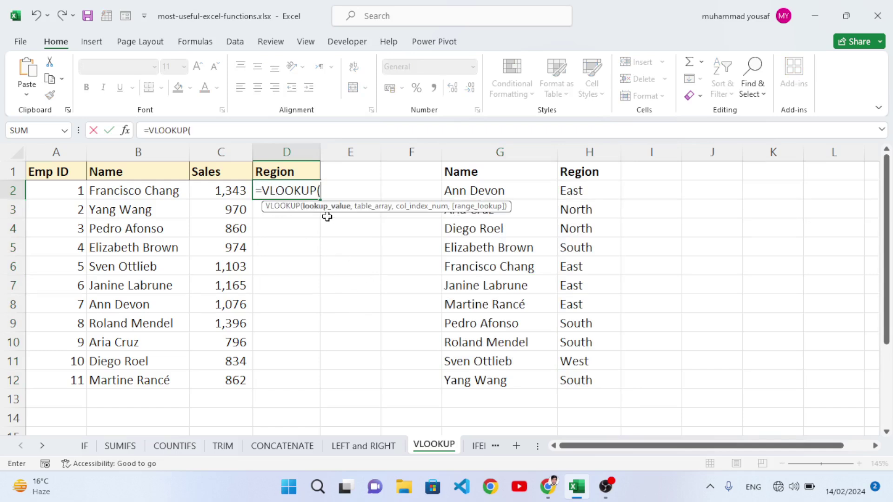
{"action": "left_click", "coordinate": [137, 193]}
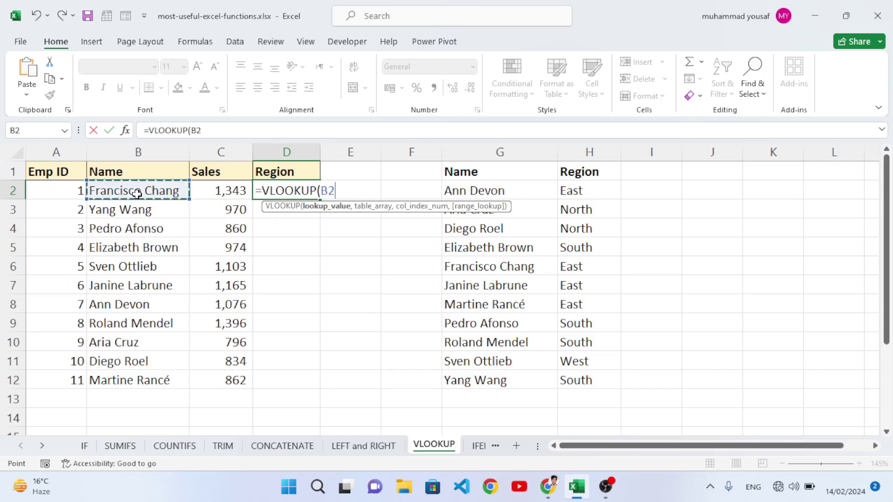
{"action": "type", "text": ","}
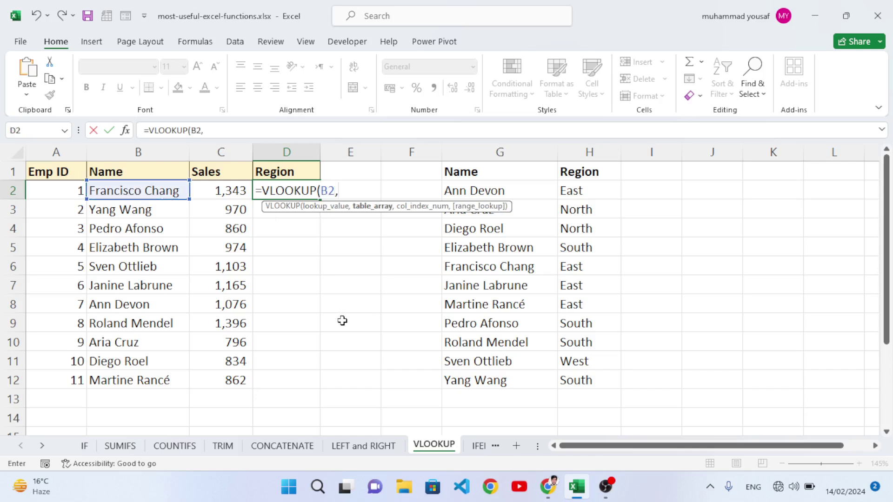
{"action": "left_click_drag", "start_coordinate": [462, 175], "coordinate": [585, 378]}
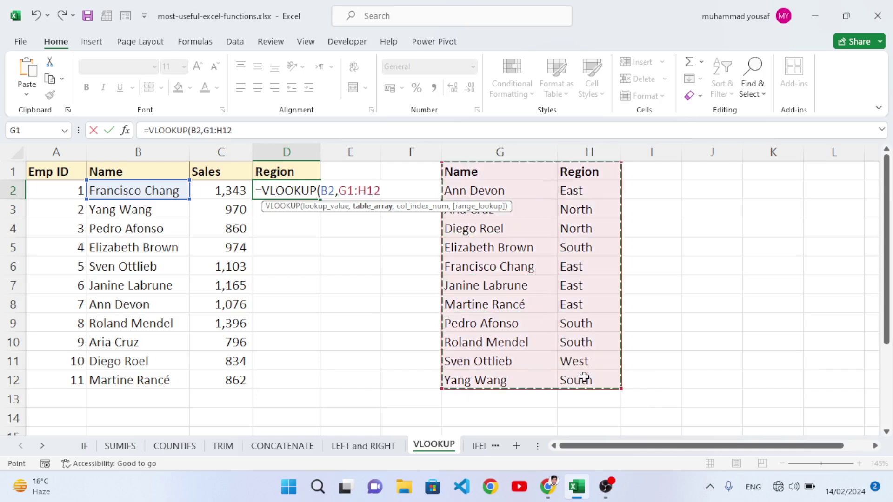
{"action": "left_click_drag", "start_coordinate": [461, 191], "coordinate": [571, 382]}
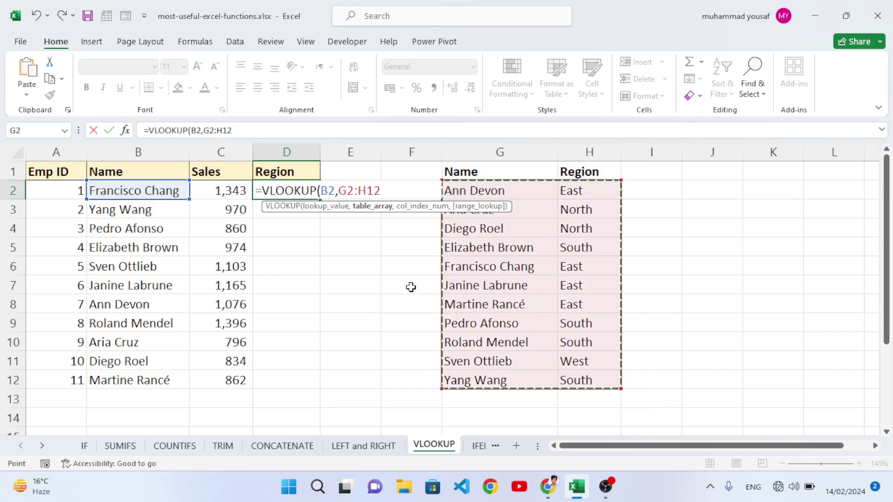
{"action": "type", "text": ",2"}
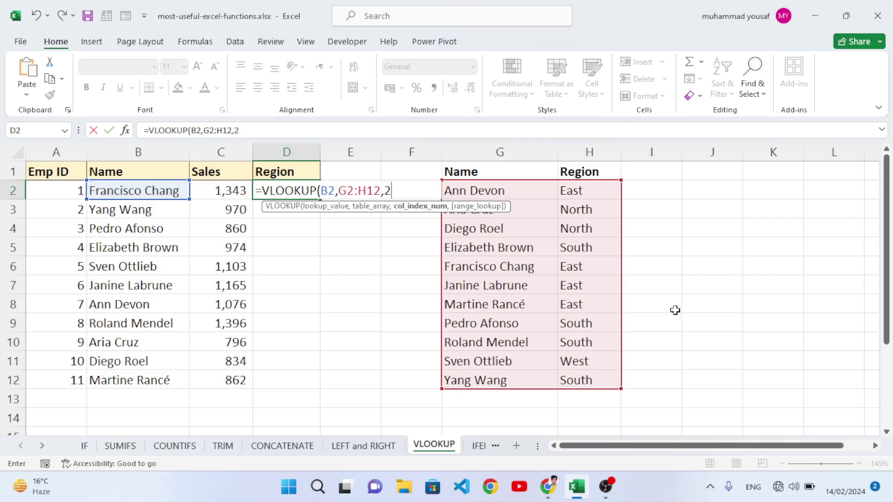
{"action": "type", "text": ",false"}
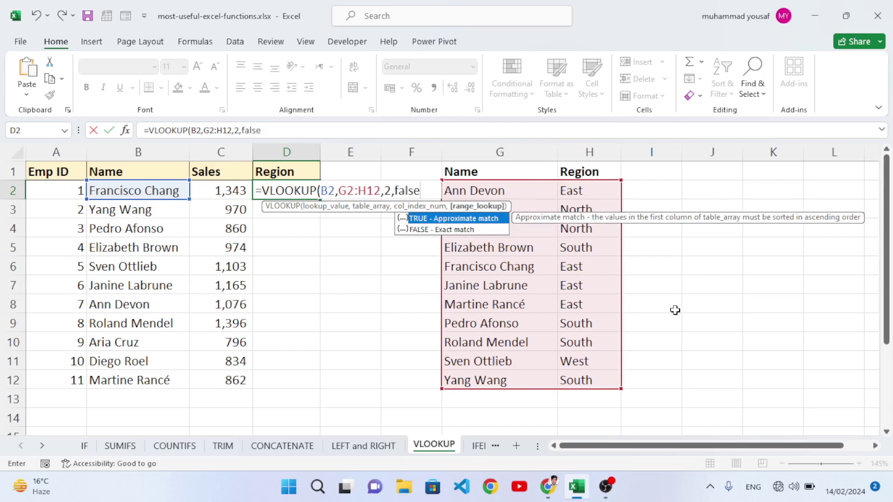
{"action": "type", "text": ")"}
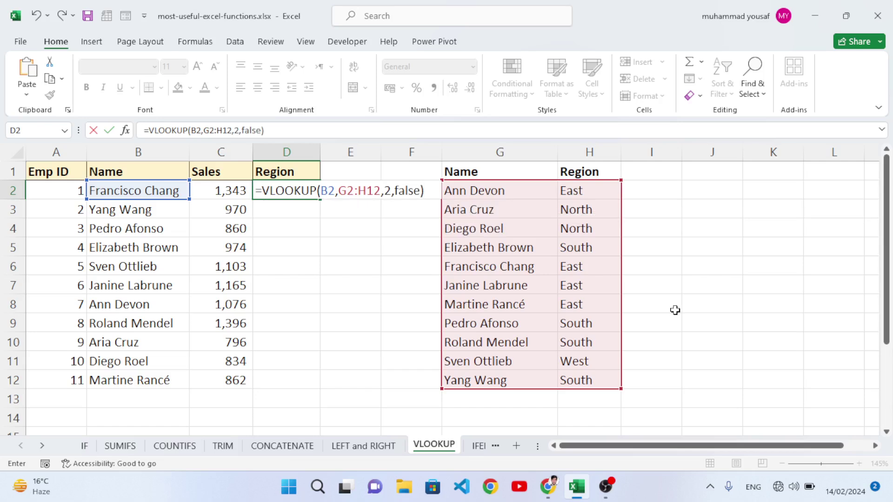
{"action": "key", "text": "Return"}
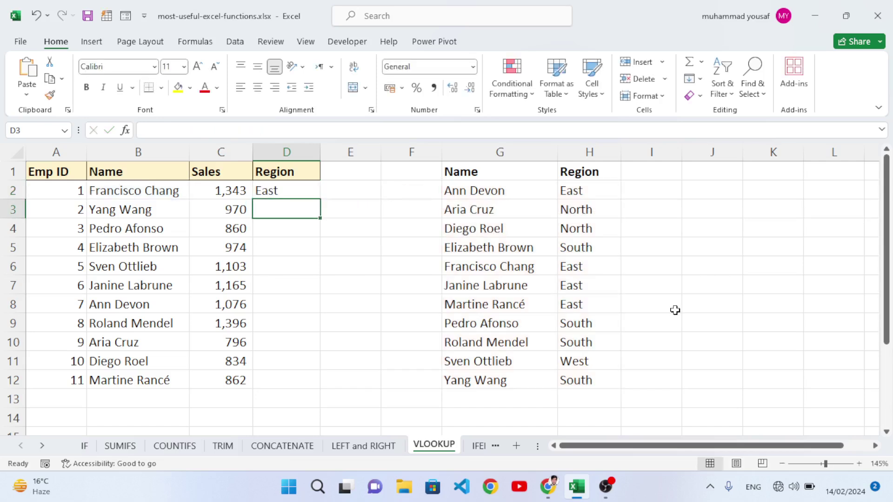
Step: Check D2's region against the employee's row in the lookup table and fill the formula down to D12
{"action": "left_click", "coordinate": [164, 194]}
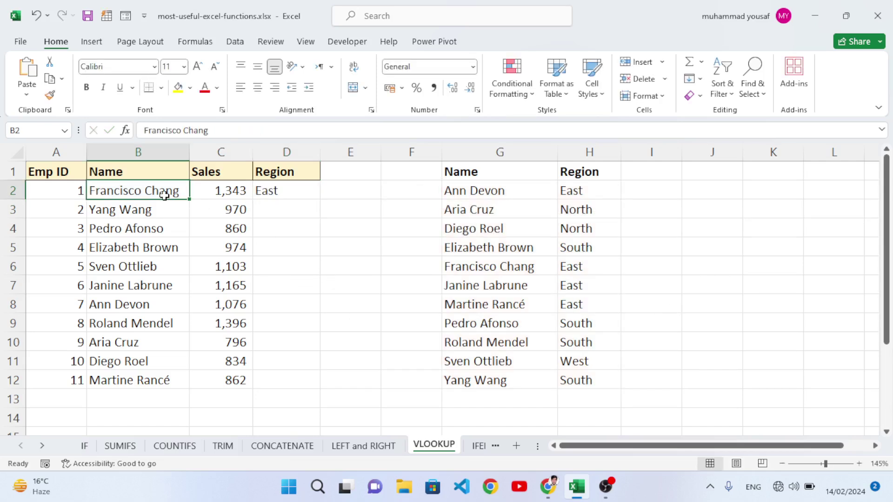
{"action": "left_click", "coordinate": [284, 195]}
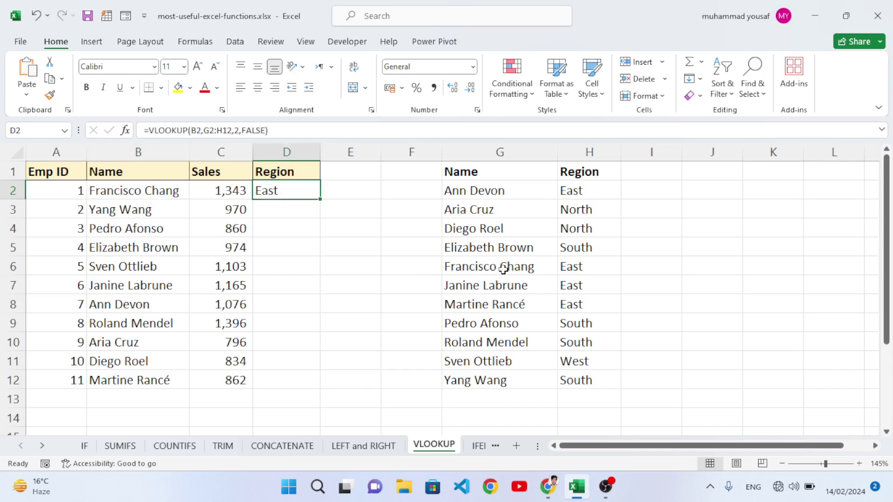
{"action": "left_click", "coordinate": [541, 268]}
{"action": "left_click", "coordinate": [577, 267]}
{"action": "left_click", "coordinate": [279, 193]}
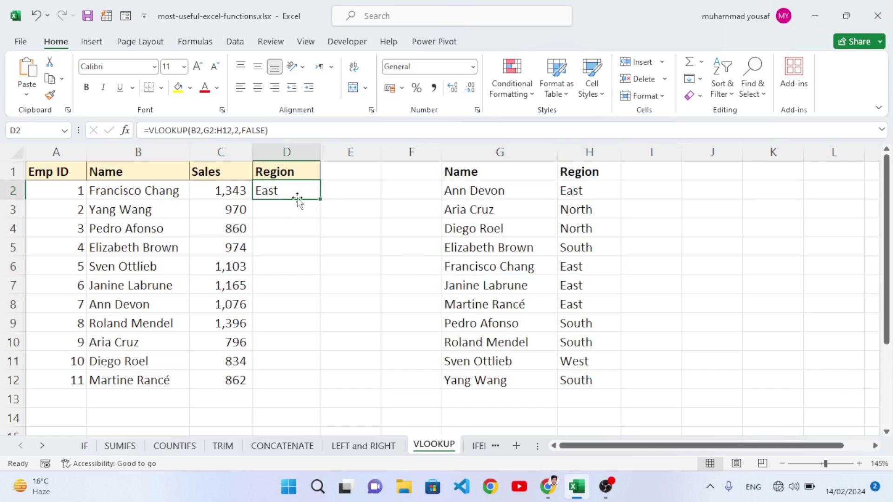
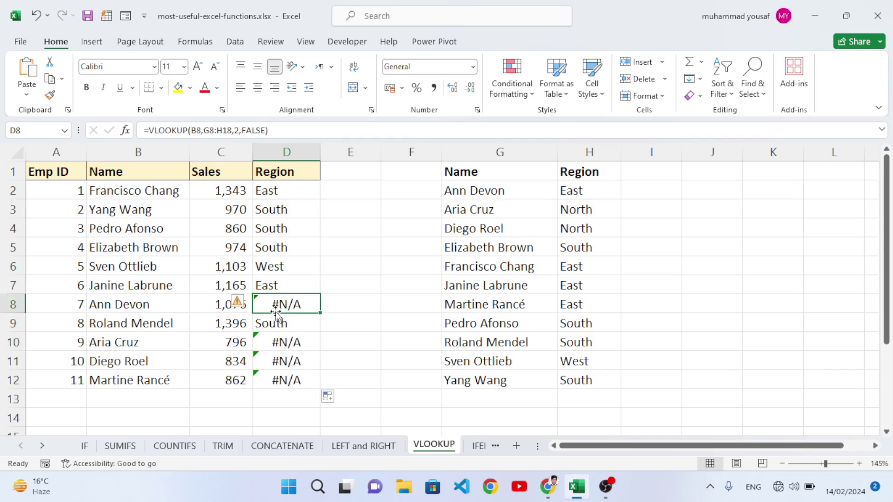
Step: Examine the lookup in D8, comparing the employee name in B8 with the lookup table entry in G2
{"action": "left_click", "coordinate": [159, 308]}
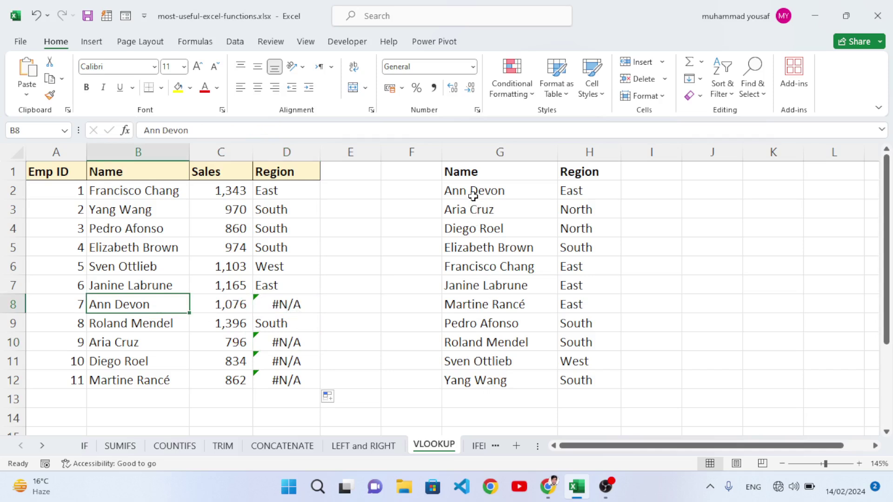
{"action": "double_click", "coordinate": [498, 194]}
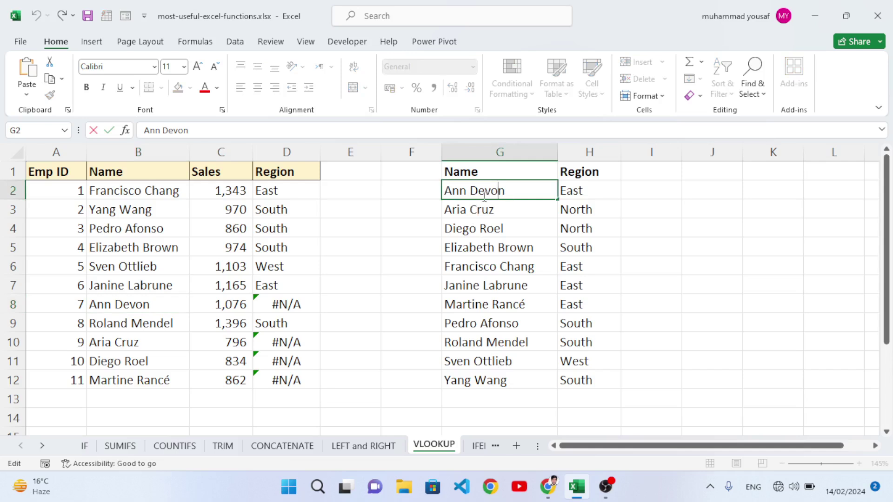
{"action": "left_click", "coordinate": [159, 307]}
{"action": "double_click", "coordinate": [160, 306]}
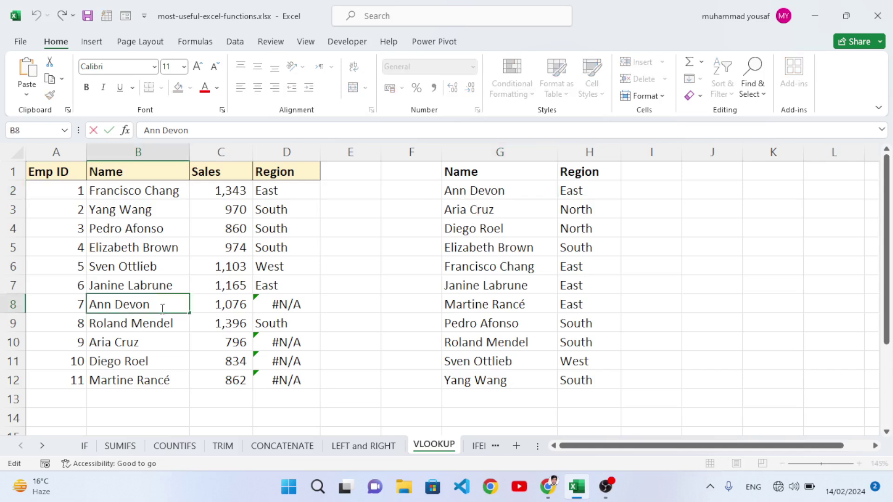
{"action": "left_click", "coordinate": [114, 306]}
{"action": "left_click", "coordinate": [91, 305]}
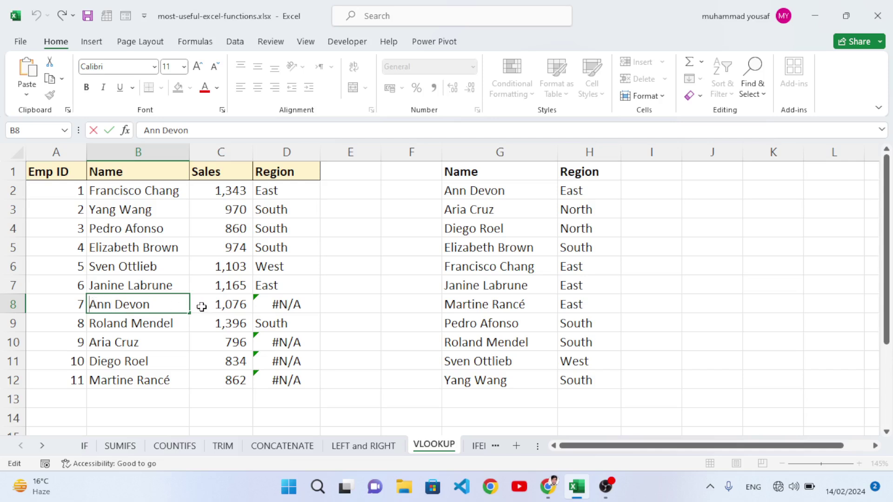
{"action": "left_click", "coordinate": [270, 307]}
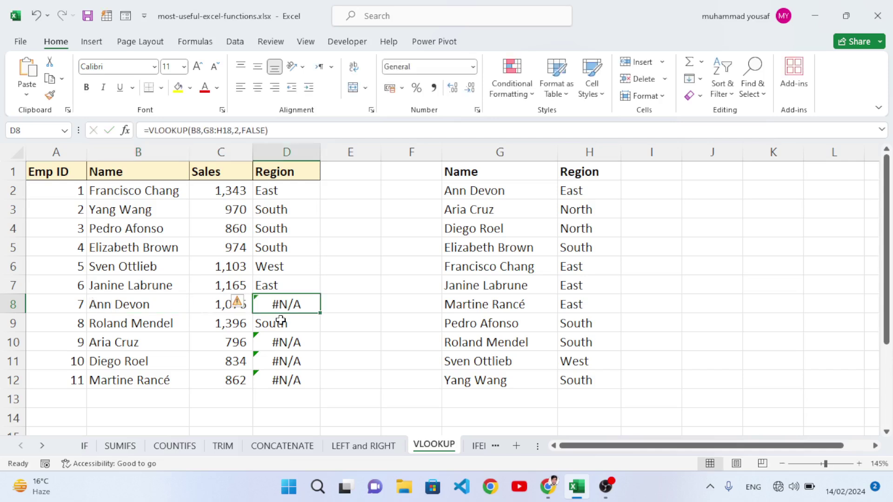
{"action": "left_click", "coordinate": [467, 195]}
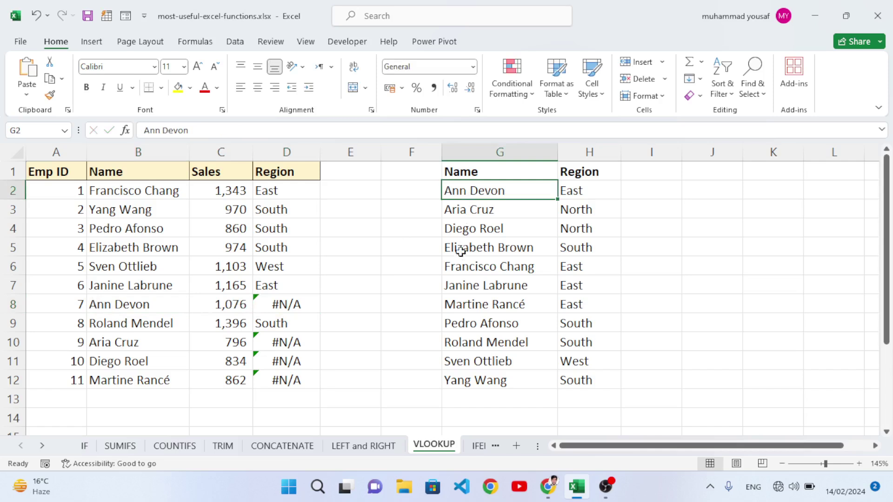
{"action": "left_click", "coordinate": [289, 306]}
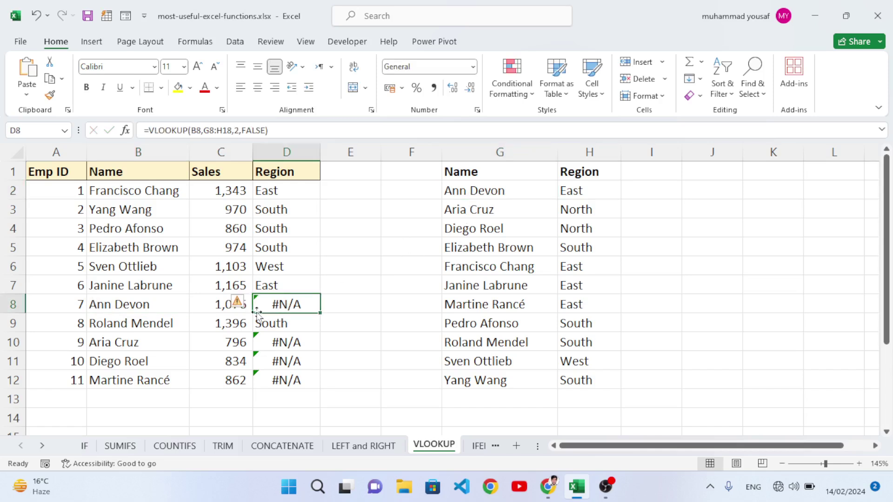
{"action": "left_click", "coordinate": [479, 191]}
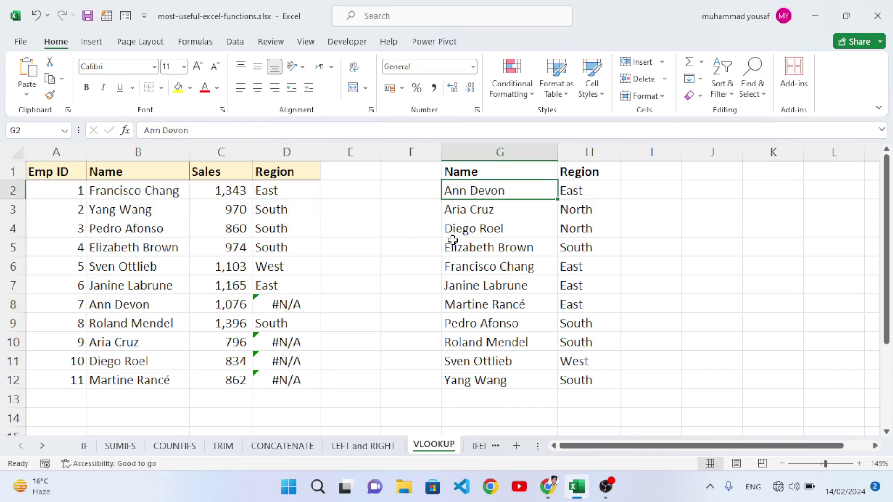
{"action": "left_click", "coordinate": [290, 298]}
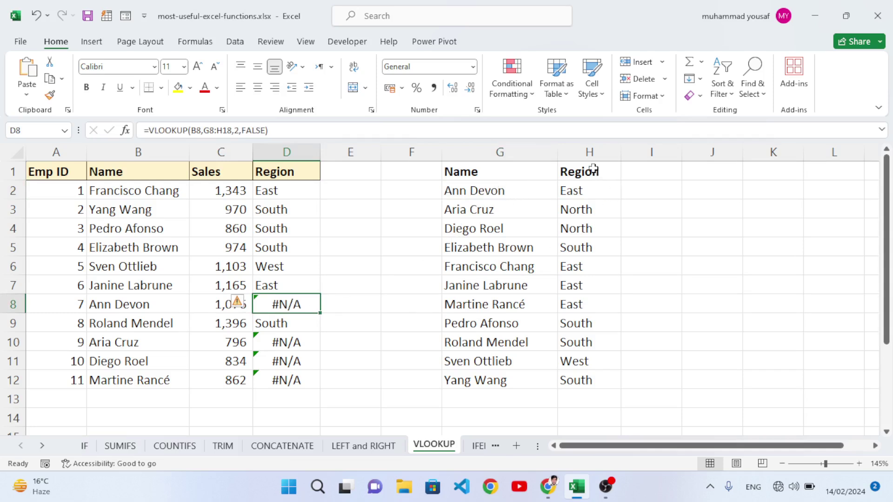
Step: Open the D8 formula for editing and inspect which cells its table range G8:H18 covers
{"action": "left_click", "coordinate": [221, 130]}
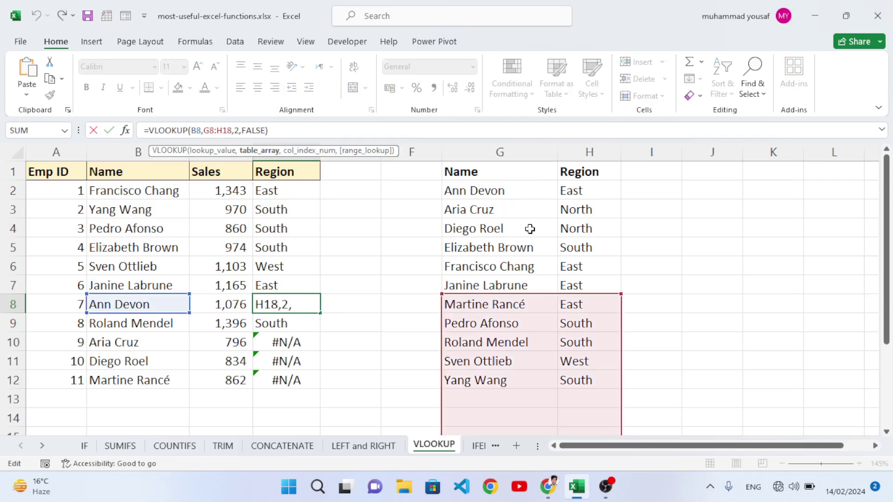
{"action": "scroll", "coordinate": [507, 342], "scroll_direction": "down", "scroll_amount": 1}
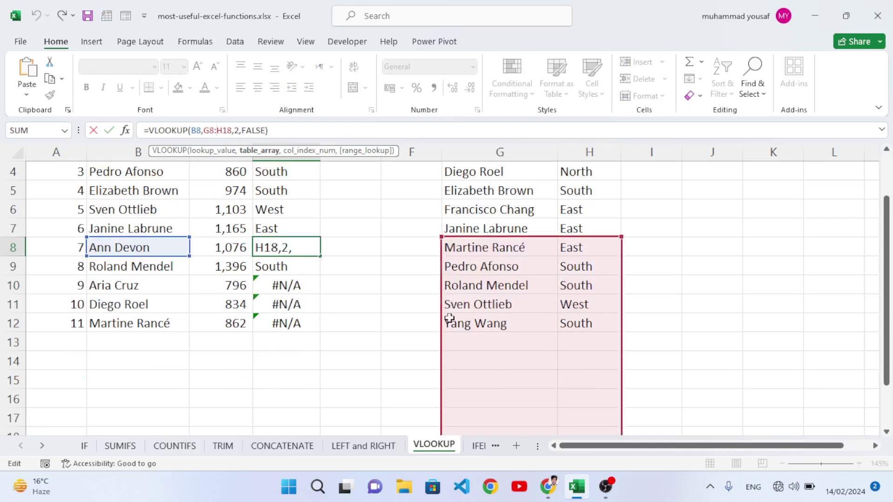
{"action": "scroll", "coordinate": [549, 338], "scroll_direction": "down", "scroll_amount": 1}
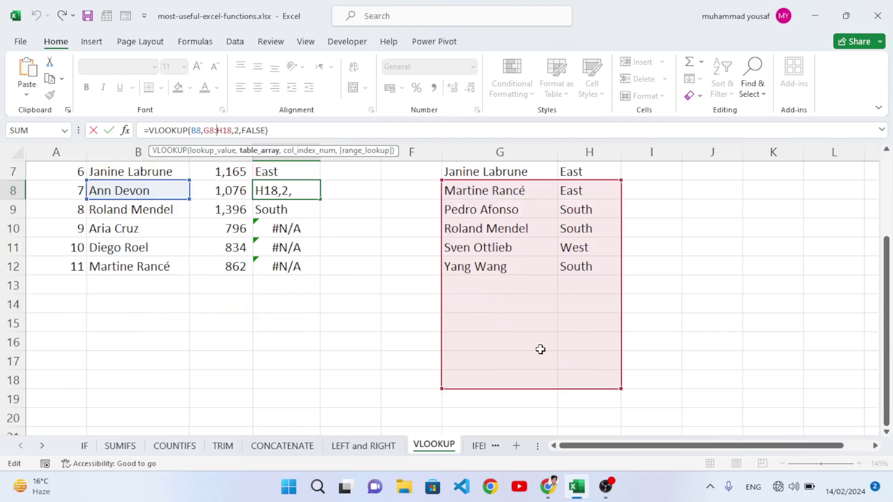
{"action": "scroll", "coordinate": [538, 348], "scroll_direction": "up", "scroll_amount": 2}
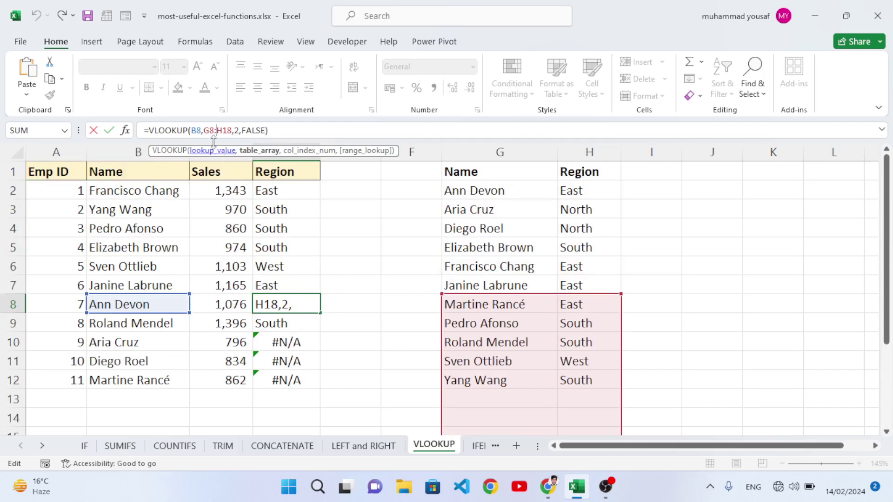
Step: Make the table range in D8's VLOOKUP formula absolute as $G$8:$H$18 and check the cell
{"action": "left_click", "coordinate": [205, 130]}
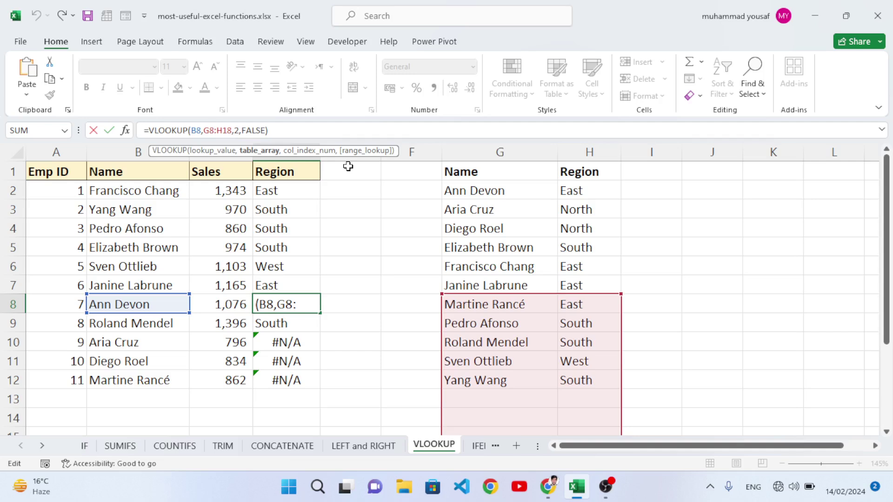
{"action": "key", "text": "F4"}
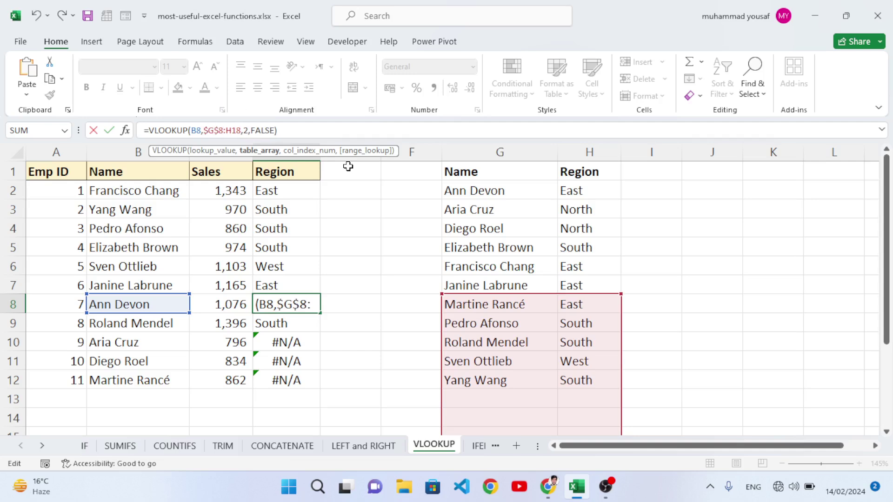
{"action": "key", "text": "Right"}
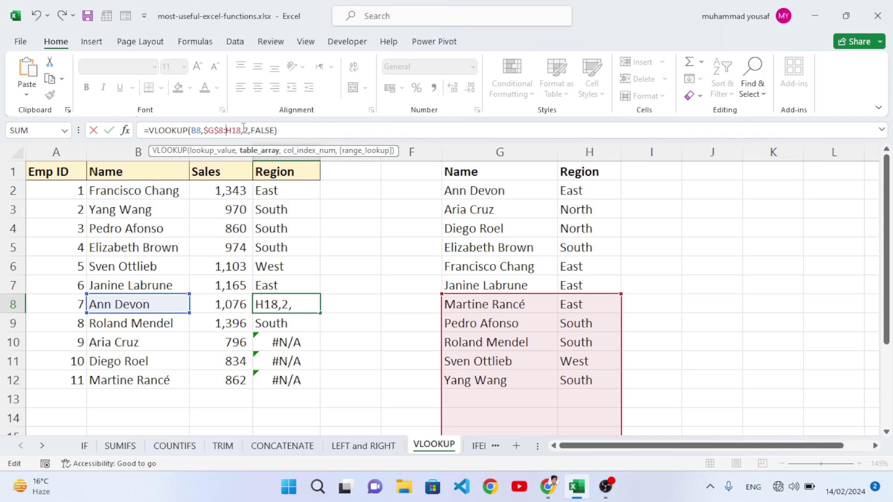
{"action": "key", "text": "F4"}
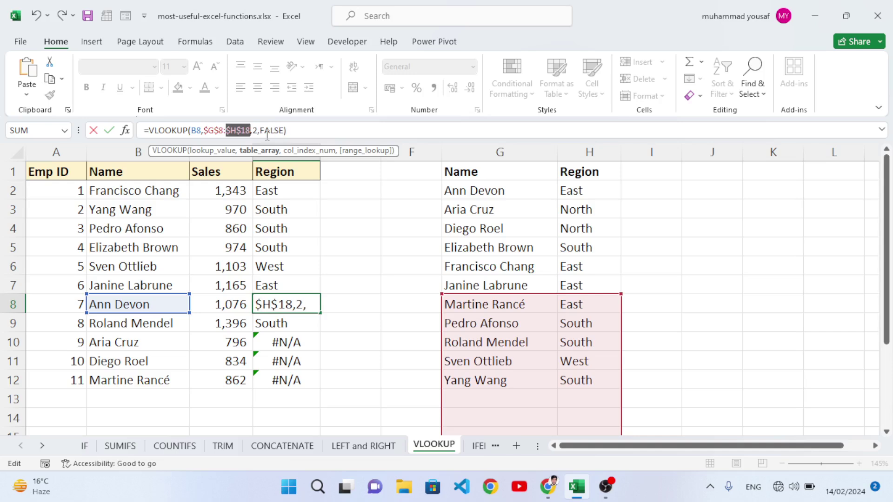
{"action": "left_click", "coordinate": [310, 125]}
{"action": "key", "text": "Return"}
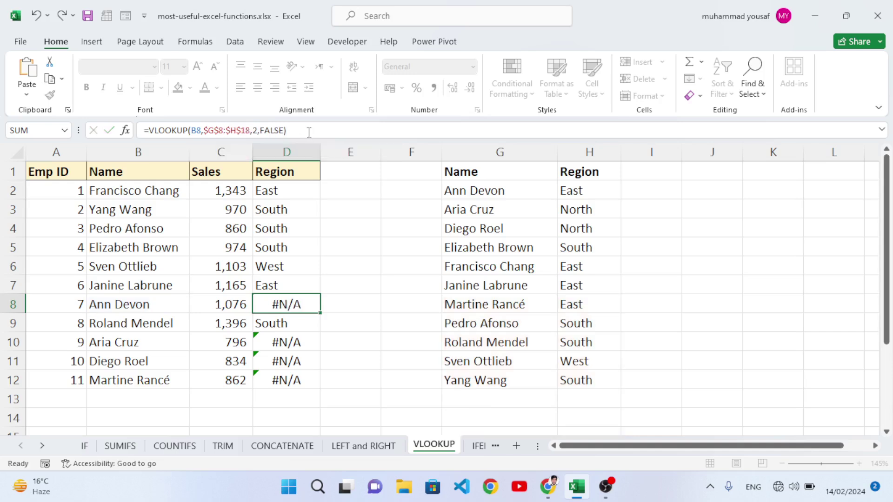
{"action": "left_click", "coordinate": [290, 300]}
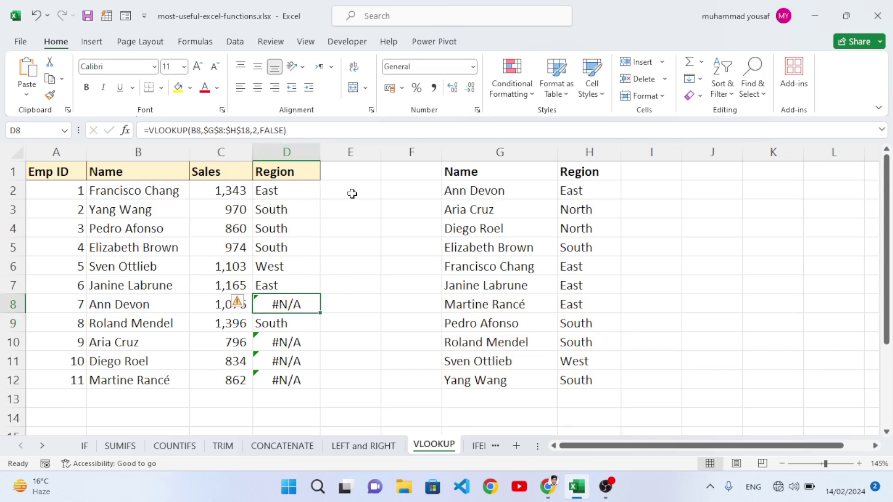
Step: Make the table range in D2's VLOOKUP formula absolute as $G$2:$H$12
{"action": "left_click", "coordinate": [308, 194]}
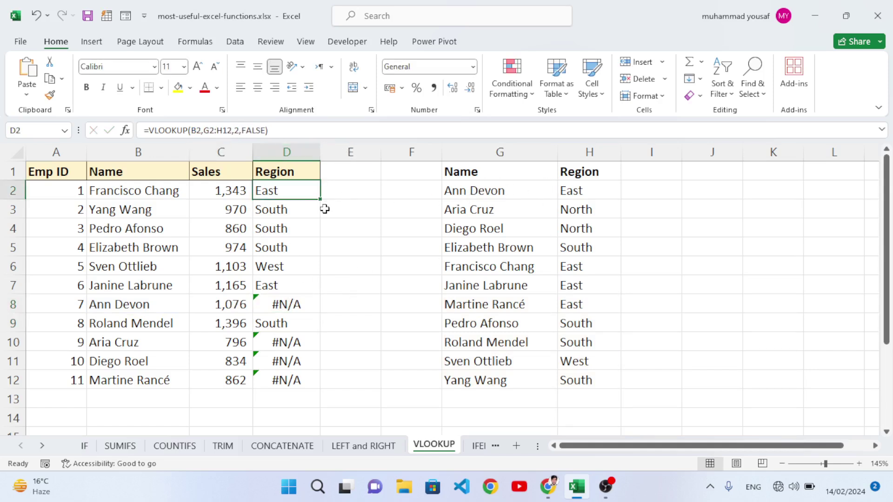
{"action": "left_click", "coordinate": [212, 131]}
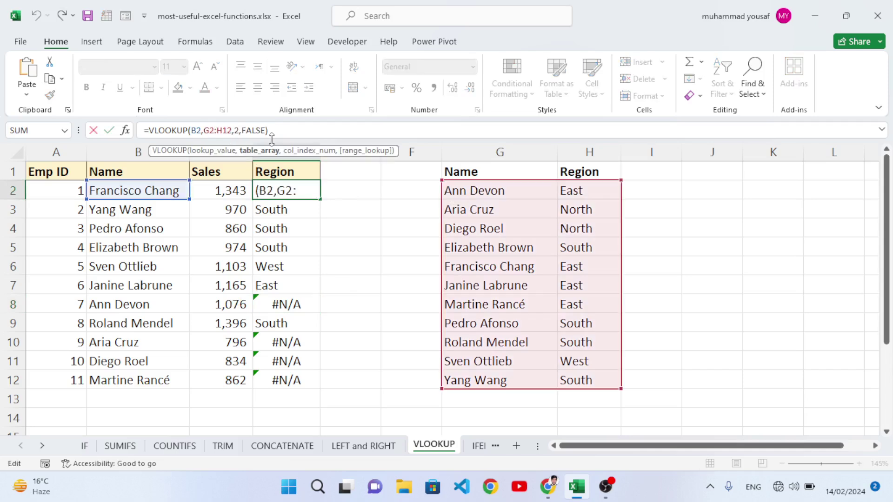
{"action": "key", "text": "F4"}
{"action": "left_click", "coordinate": [242, 131]}
{"action": "key", "text": "F4"}
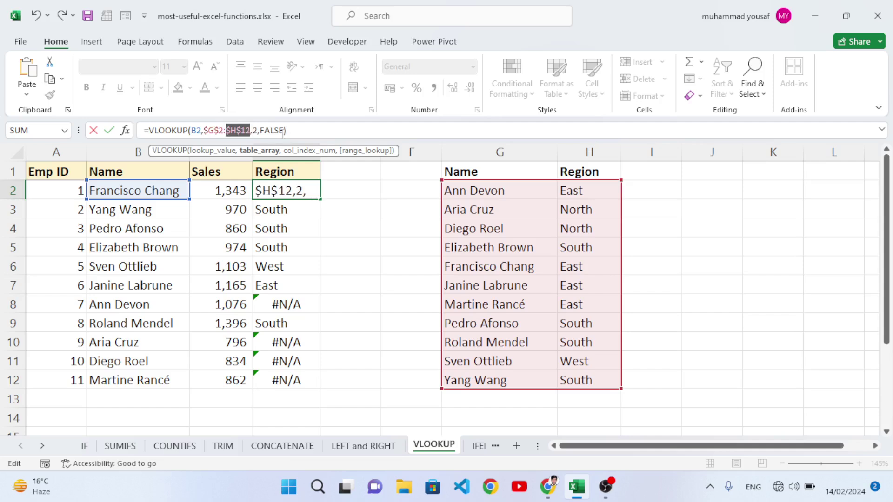
{"action": "left_click", "coordinate": [302, 130]}
{"action": "key", "text": "Return"}
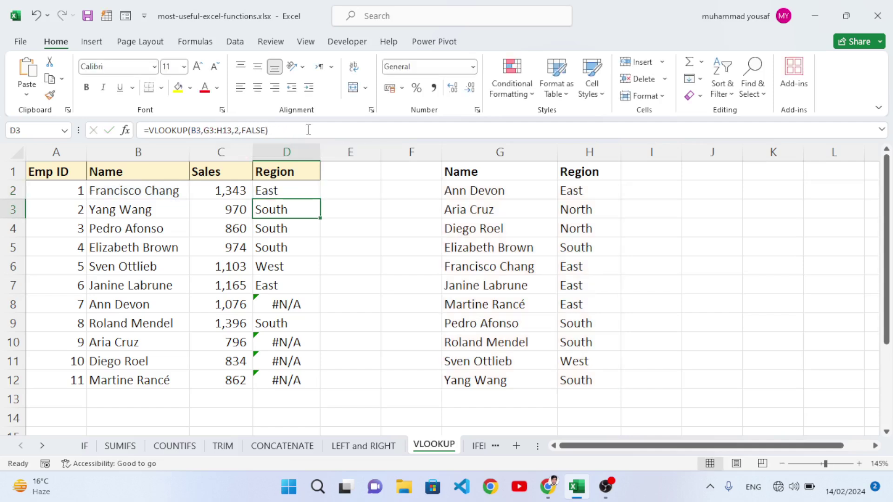
Step: Fill the D2 formula down to D12 and check the copied table range in D7 and D3
{"action": "left_click", "coordinate": [304, 188]}
{"action": "left_click_drag", "start_coordinate": [320, 199], "coordinate": [320, 383]}
{"action": "left_click", "coordinate": [295, 280]}
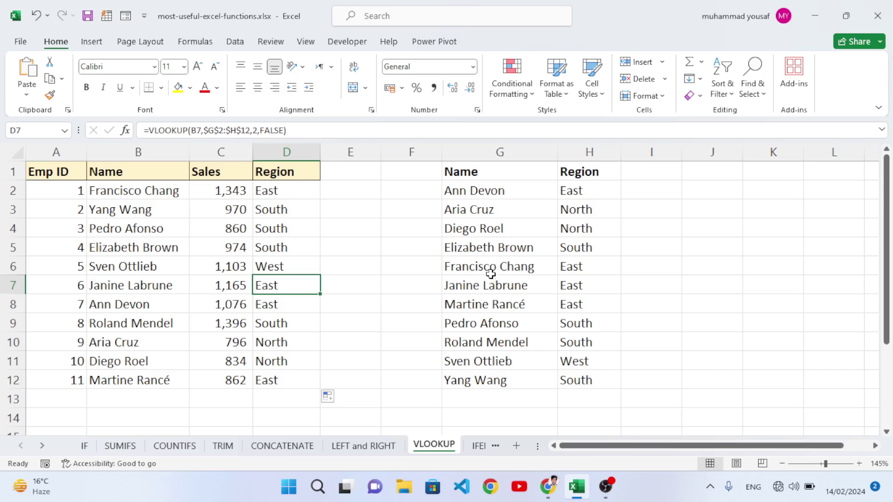
{"action": "left_click", "coordinate": [282, 215]}
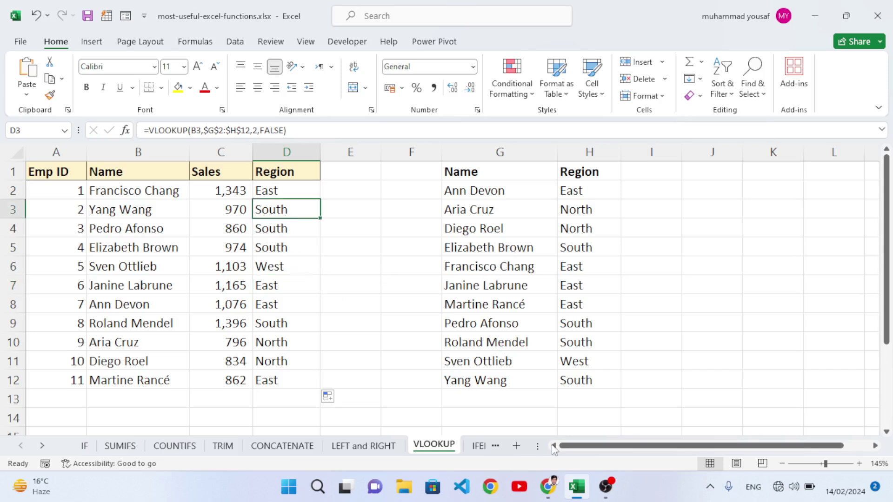
Step: Open the IFERROR sheet and compare its D2 region lookup with D2 on the VLOOKUP sheet
{"action": "left_click", "coordinate": [653, 500]}
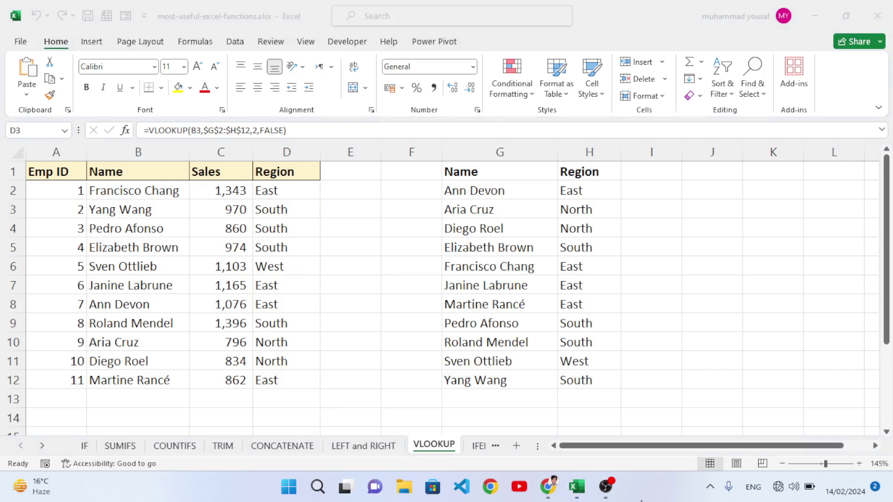
{"action": "left_click", "coordinate": [43, 452]}
{"action": "scroll", "coordinate": [42, 451], "scroll_direction": "down", "scroll_amount": 5}
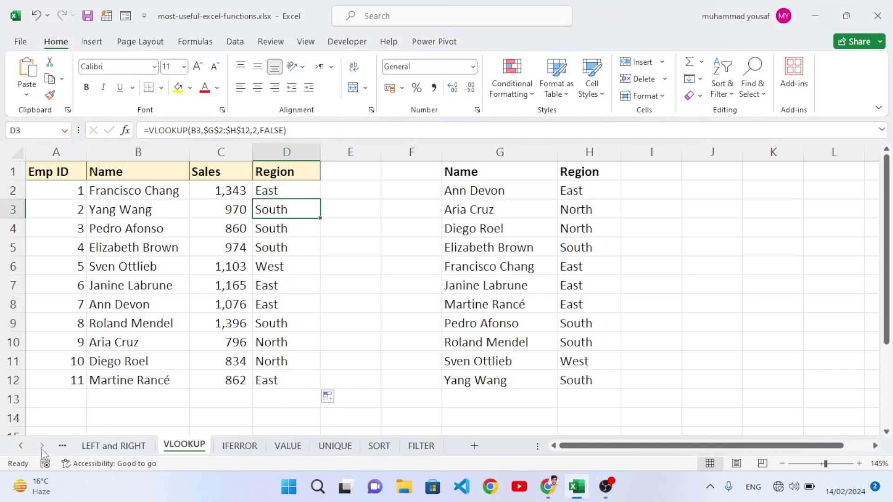
{"action": "left_click", "coordinate": [228, 449]}
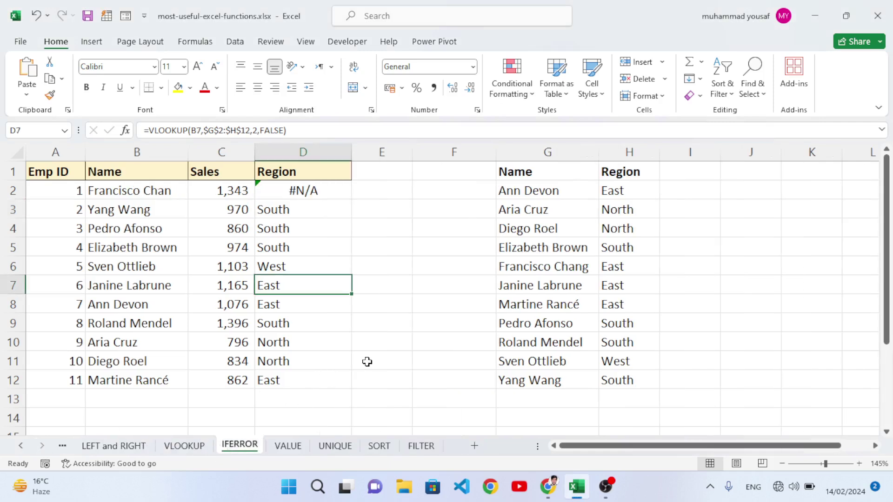
{"action": "left_click", "coordinate": [295, 195]}
{"action": "left_click", "coordinate": [184, 446]}
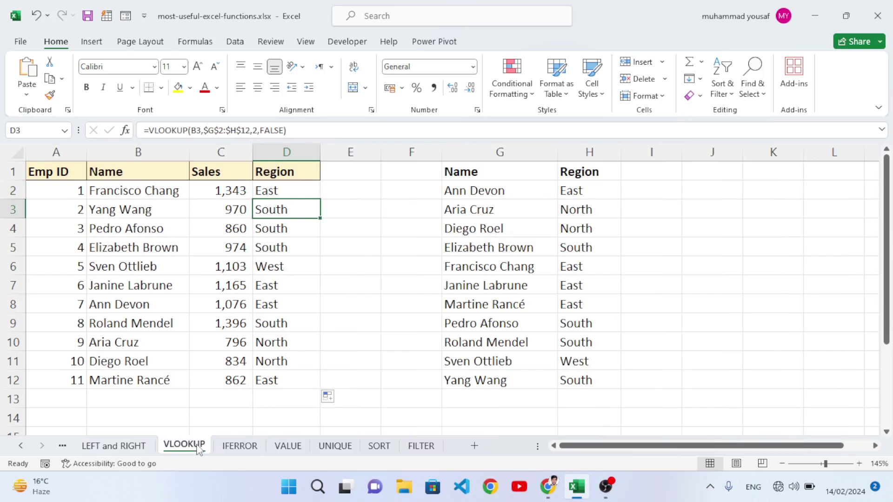
{"action": "left_click", "coordinate": [285, 193]}
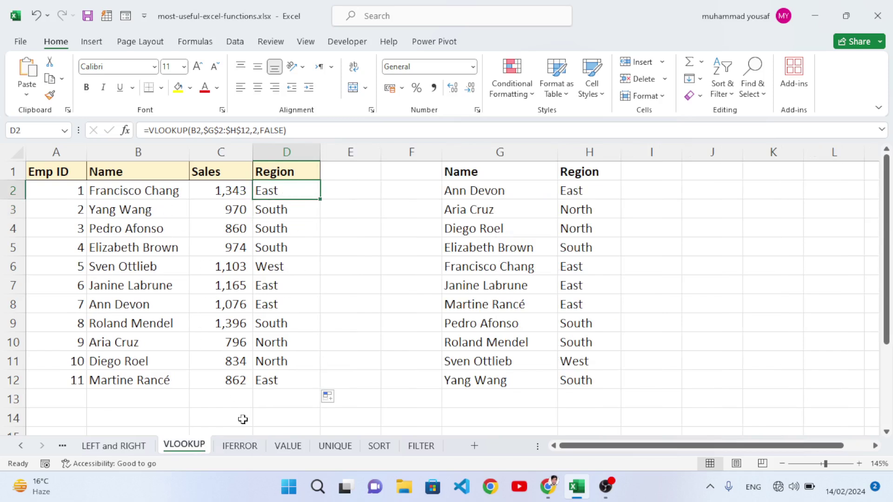
{"action": "left_click", "coordinate": [240, 445]}
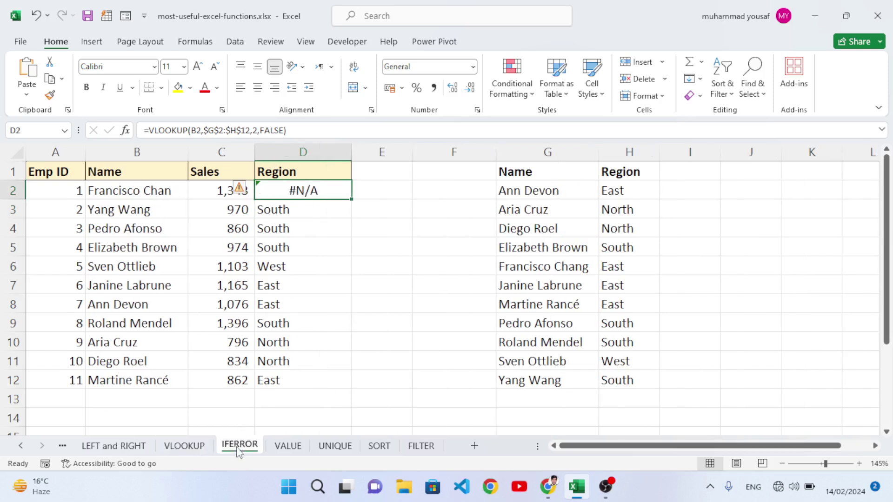
Step: Check the employee name in B2 and compare the lookup formulas in D2 and D3
{"action": "left_click", "coordinate": [140, 193]}
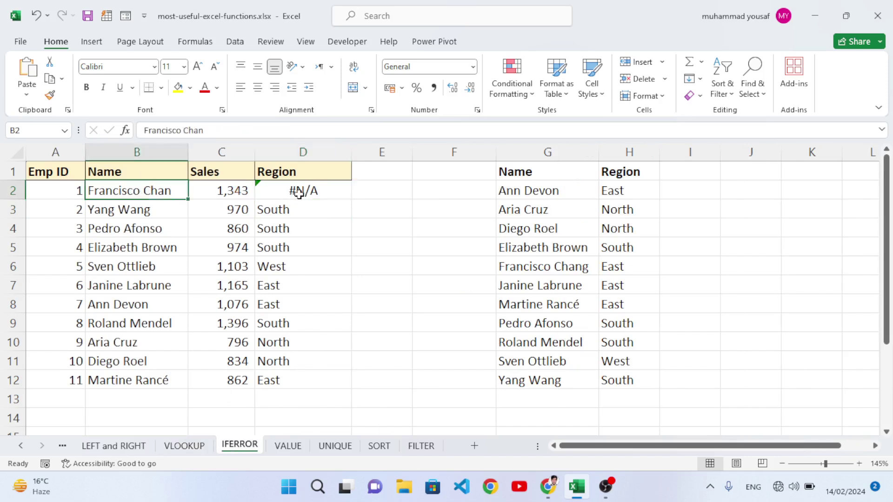
{"action": "left_click", "coordinate": [289, 198]}
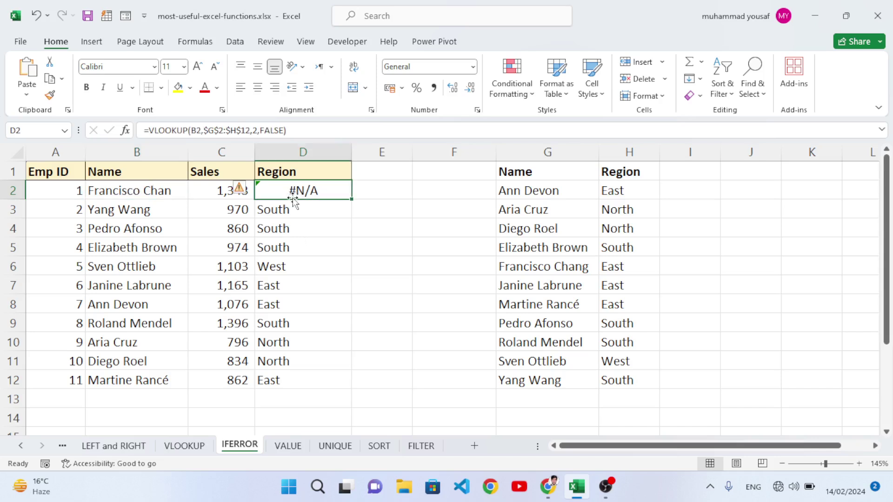
{"action": "left_click", "coordinate": [295, 209]}
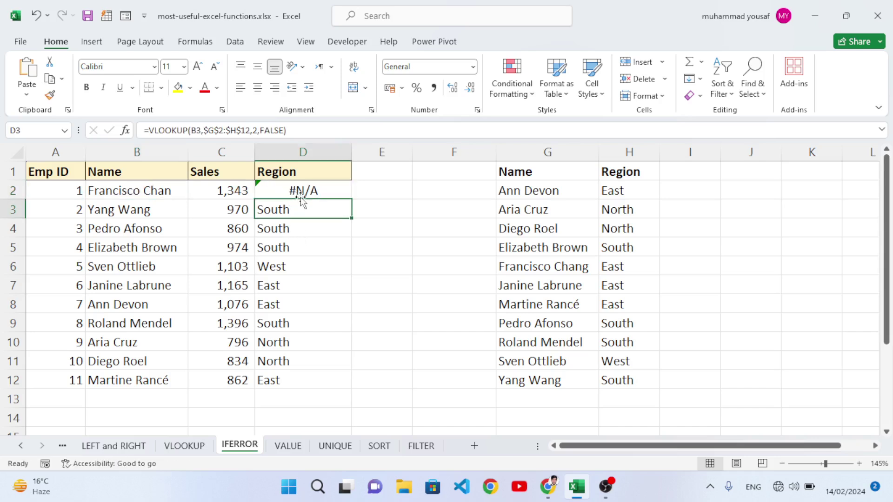
{"action": "left_click", "coordinate": [303, 190]}
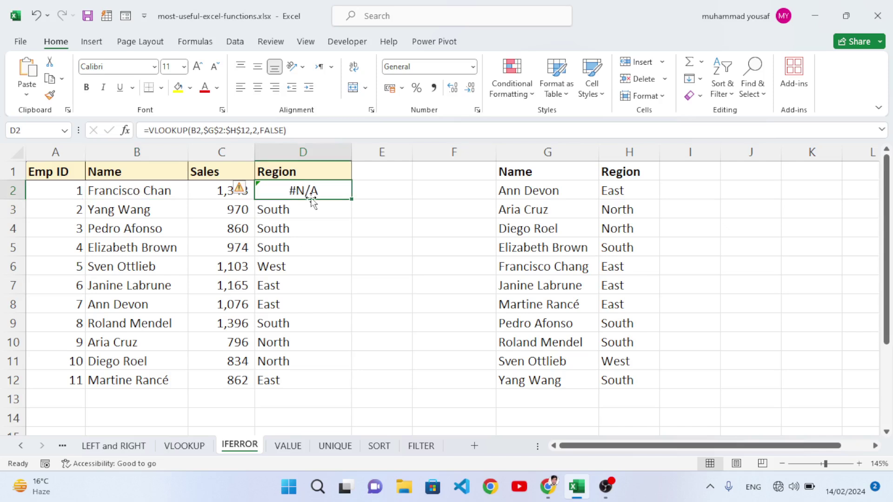
Step: Wrap D2's VLOOKUP formula in IFERROR with "Name Error" as the value returned on an error
{"action": "left_click", "coordinate": [163, 130]}
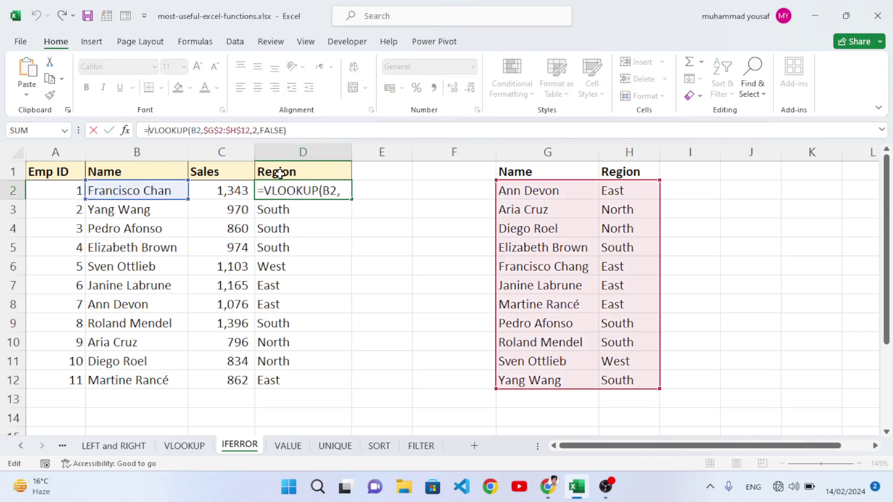
{"action": "type", "text": "IFE"}
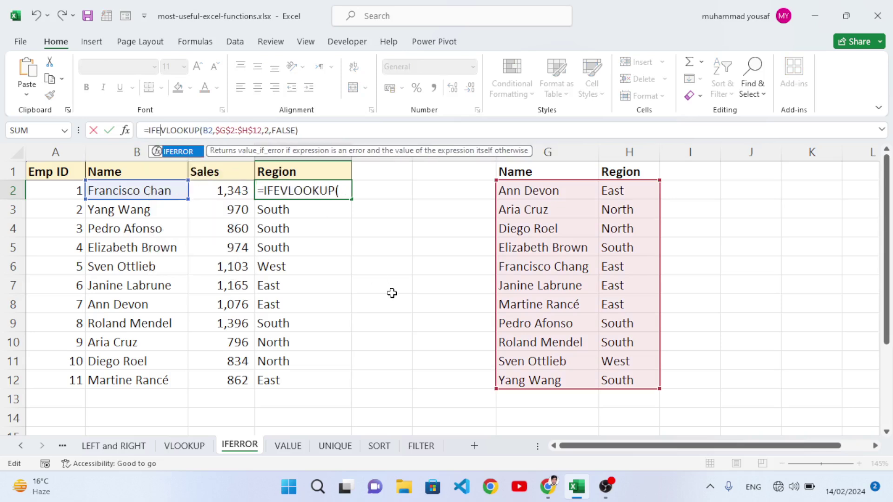
{"action": "key", "text": "Tab"}
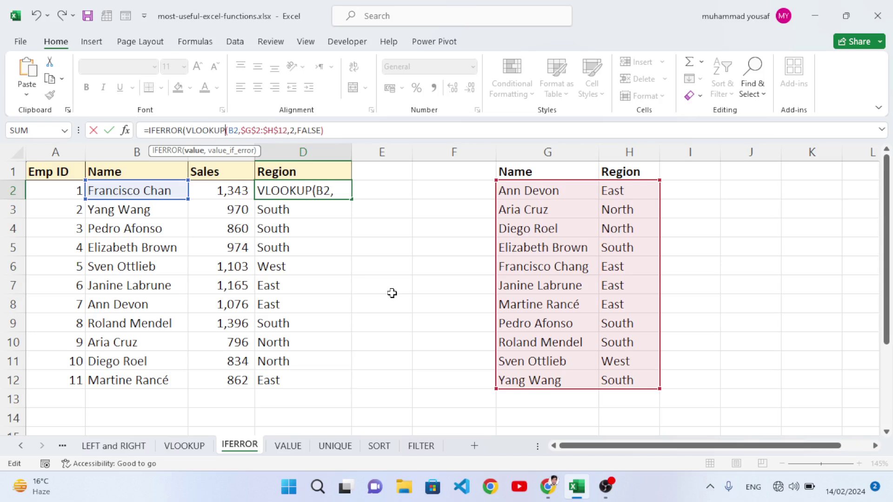
{"action": "key", "text": "Right"}
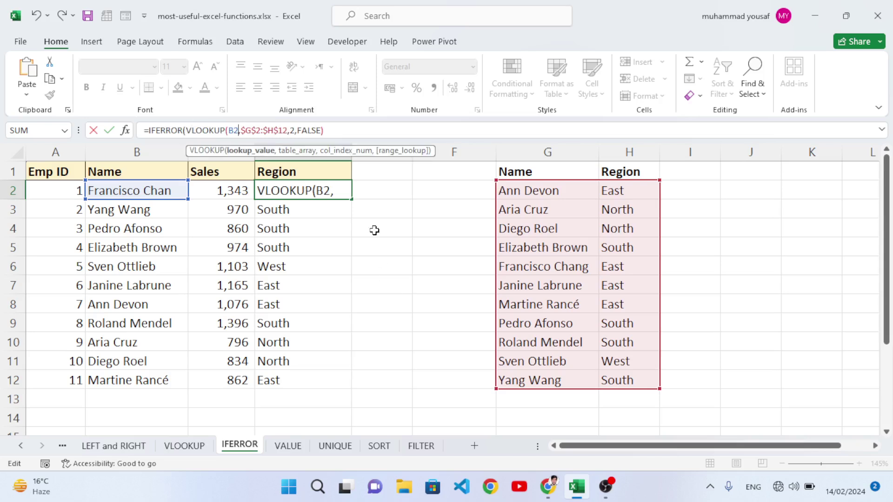
{"action": "left_click", "coordinate": [352, 132]}
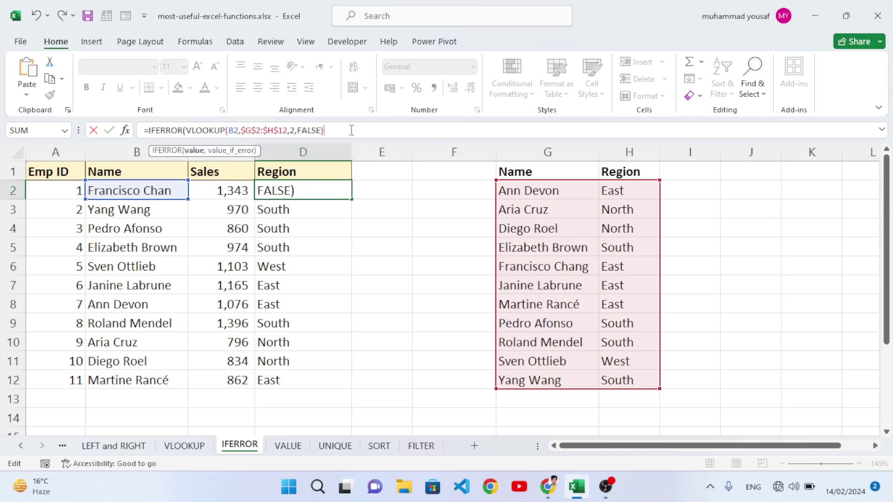
{"action": "type", "text": ", "}
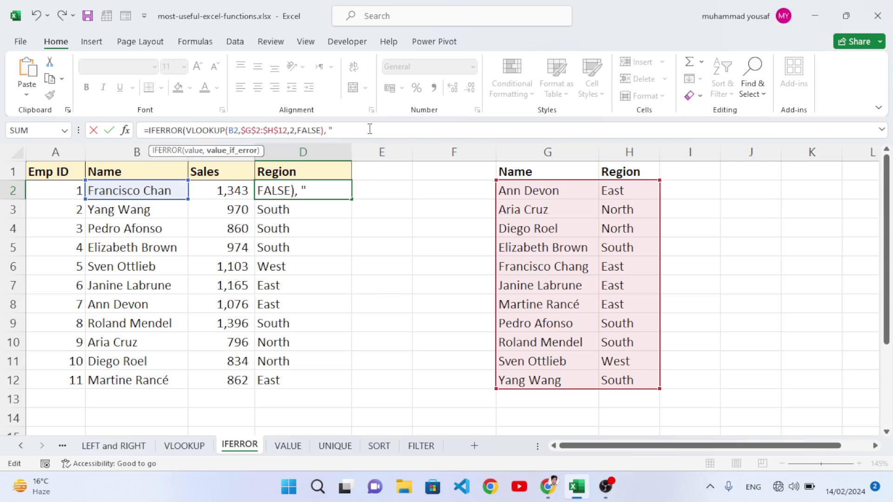
{"action": "type", "text": "\"Name Error"}
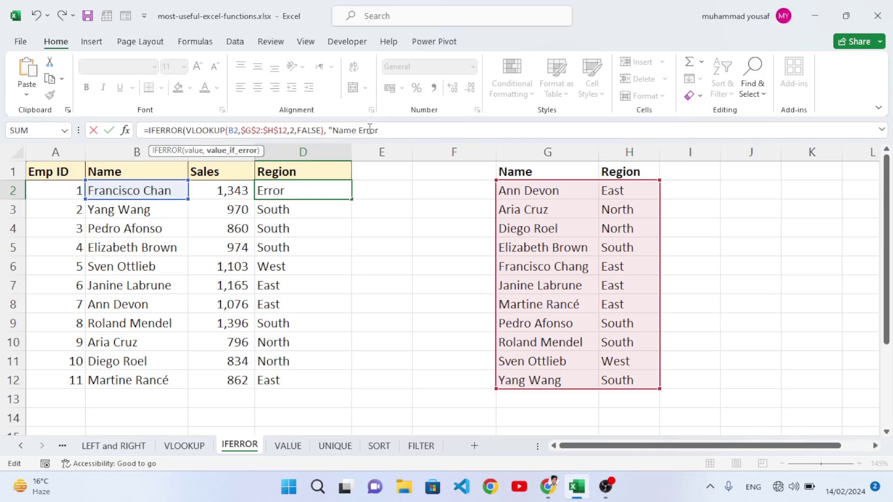
{"action": "type", "text": "\")"}
{"action": "key", "text": "Return"}
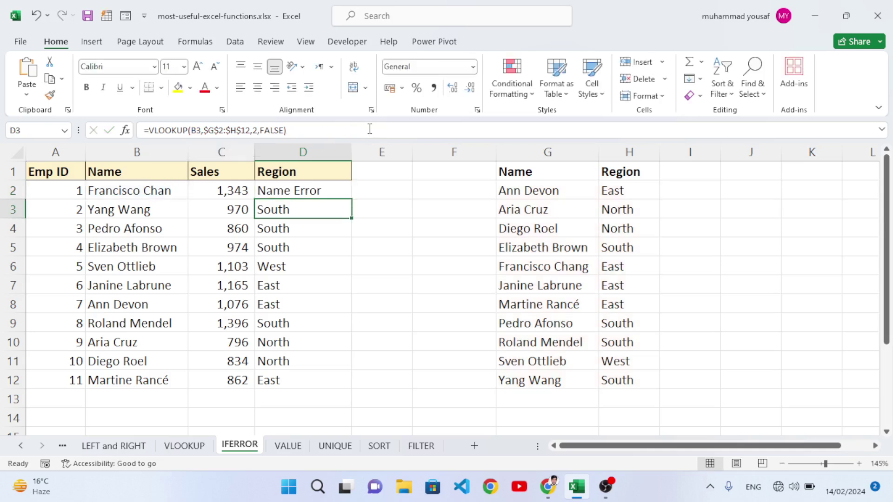
Step: Fill the IFERROR formula from D2 down to D12 and check D2 and D3
{"action": "left_click", "coordinate": [339, 193]}
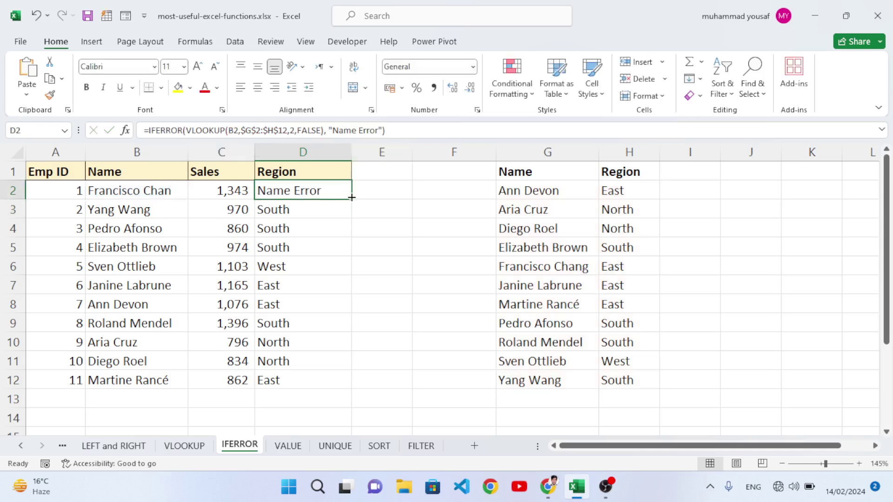
{"action": "left_click_drag", "start_coordinate": [351, 198], "coordinate": [348, 382]}
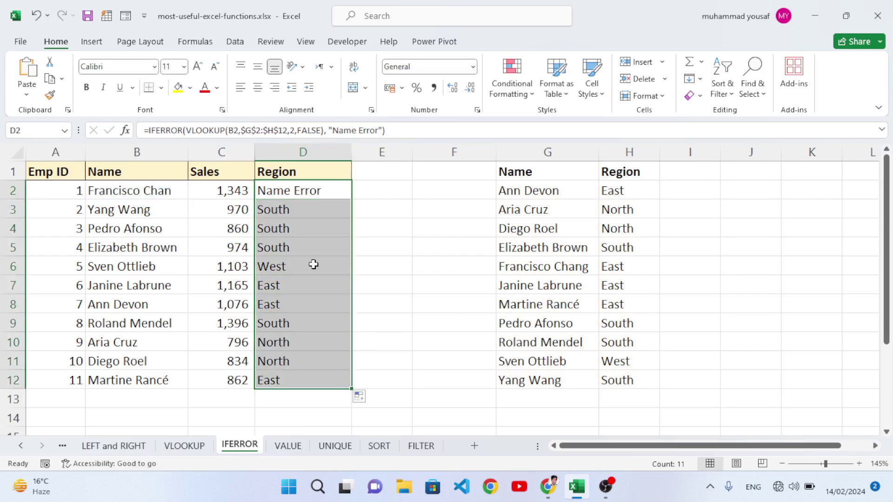
{"action": "left_click", "coordinate": [315, 193]}
{"action": "left_click", "coordinate": [302, 212]}
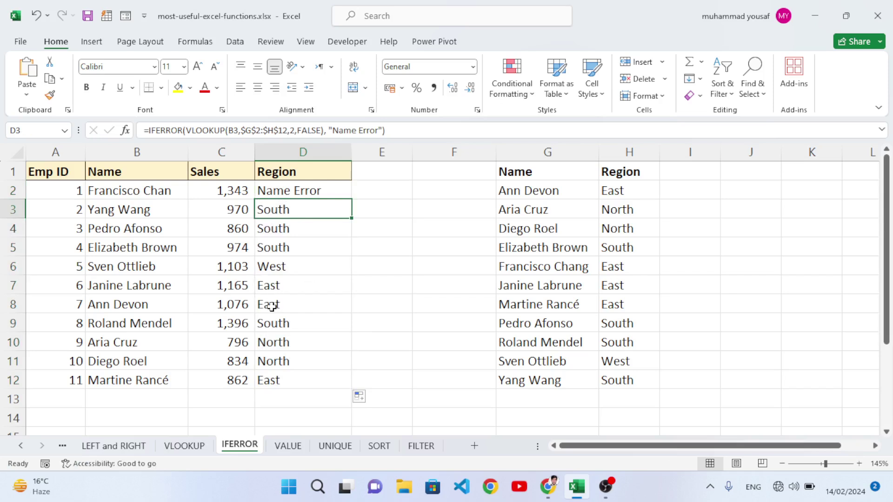
Step: Open the VALUE sheet and inspect the first Sales entry in C2
{"action": "left_click", "coordinate": [288, 446]}
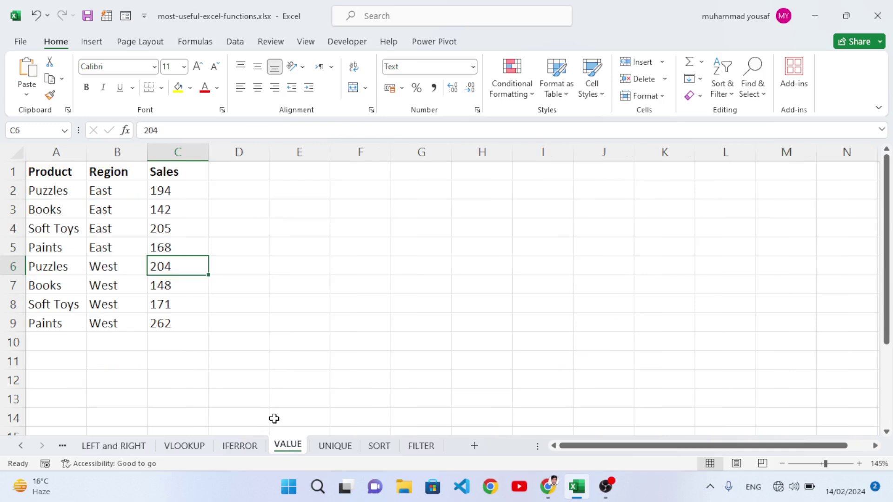
{"action": "left_click", "coordinate": [280, 279]}
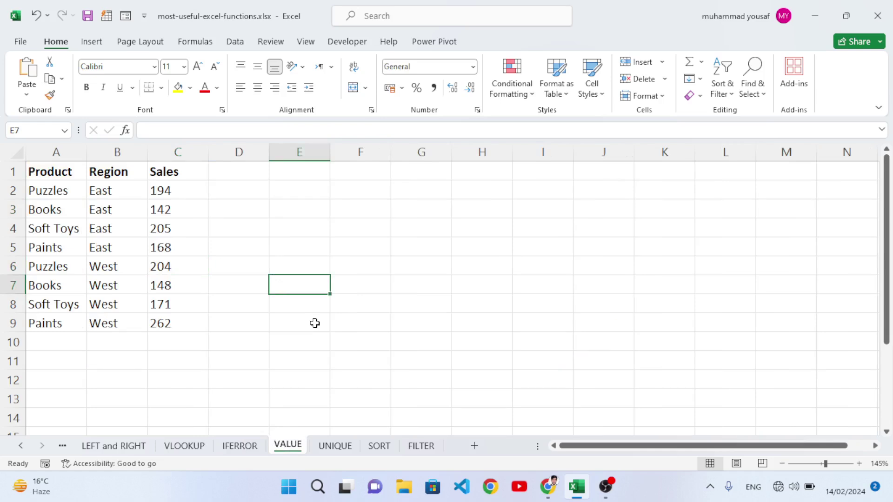
{"action": "left_click", "coordinate": [285, 226]}
{"action": "left_click", "coordinate": [296, 254]}
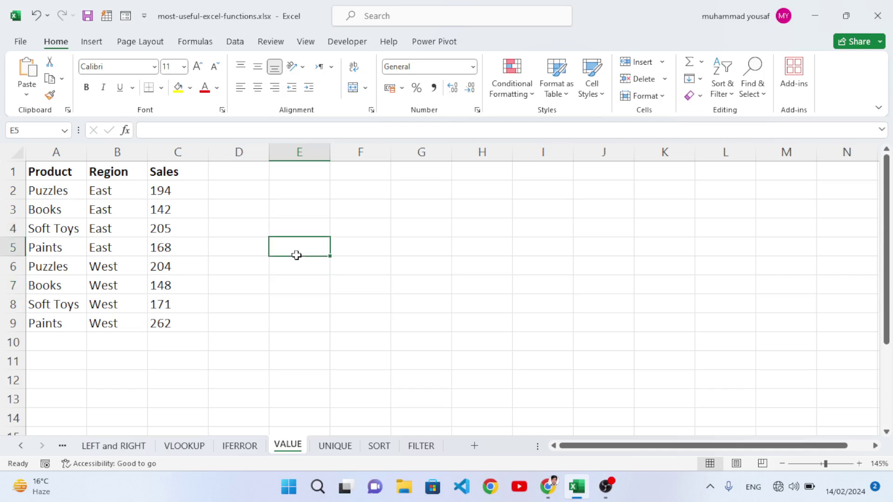
{"action": "left_click", "coordinate": [311, 278]}
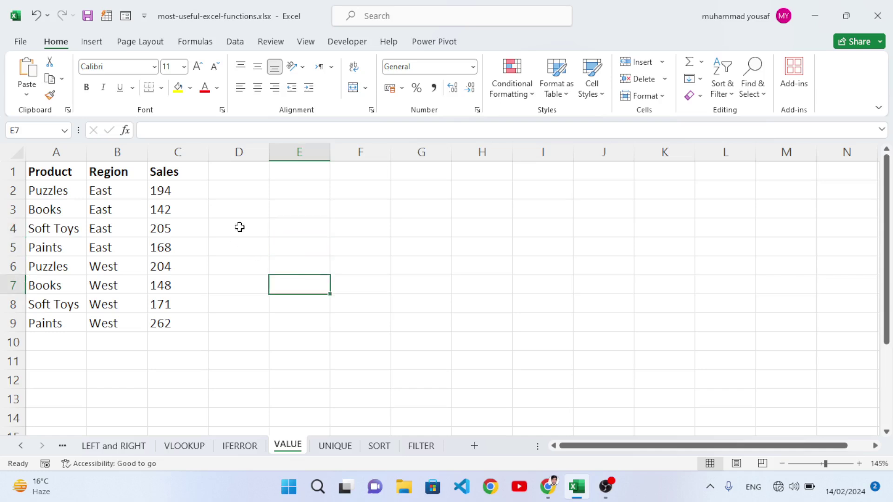
{"action": "left_click", "coordinate": [178, 193]}
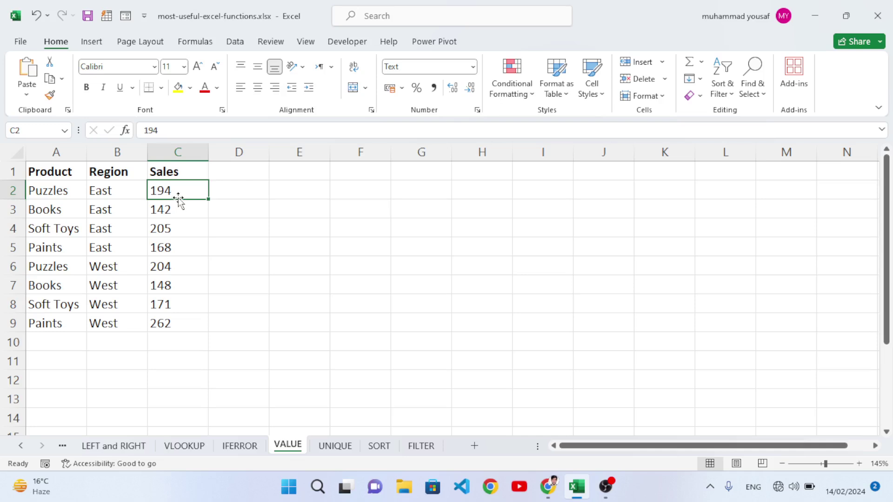
{"action": "left_click", "coordinate": [169, 176]}
{"action": "left_click", "coordinate": [170, 193]}
{"action": "left_click_drag", "start_coordinate": [207, 199], "coordinate": [190, 327]}
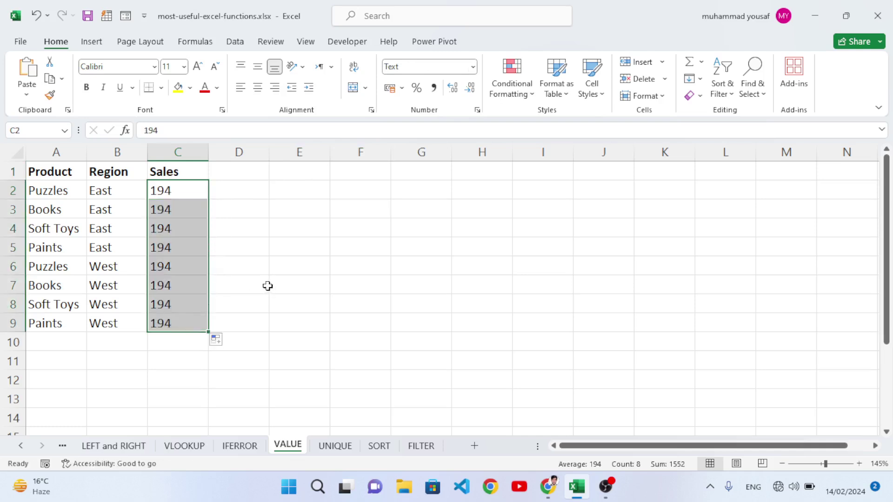
{"action": "key", "text": "ctrl+z"}
Step: Undo the fill of C2 down the Sales column and inspect the Sales entries from C2 to C9
{"action": "left_click", "coordinate": [267, 275]}
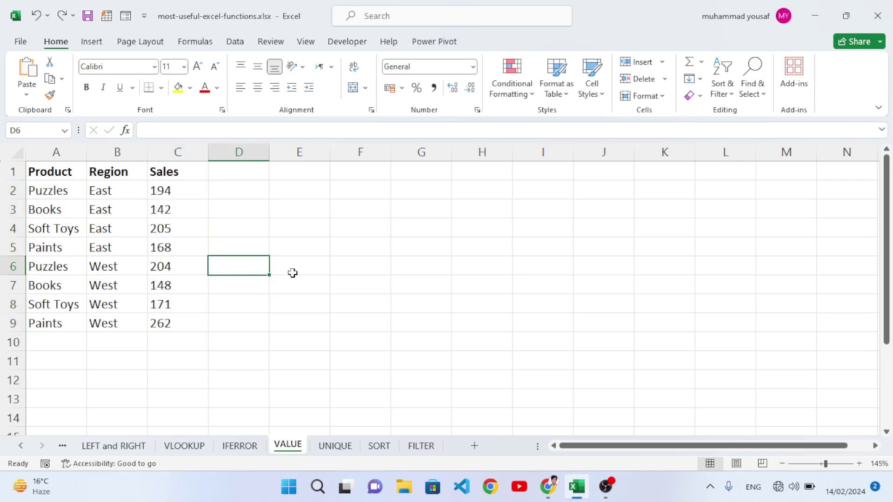
{"action": "left_click", "coordinate": [300, 272]}
{"action": "left_click", "coordinate": [176, 192]}
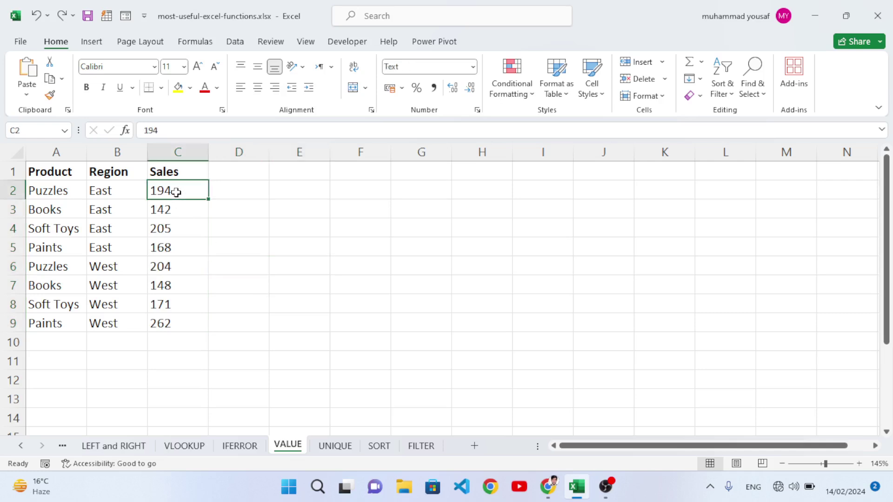
{"action": "left_click", "coordinate": [186, 211]}
{"action": "left_click", "coordinate": [183, 247]}
{"action": "left_click", "coordinate": [177, 275]}
{"action": "left_click", "coordinate": [176, 292]}
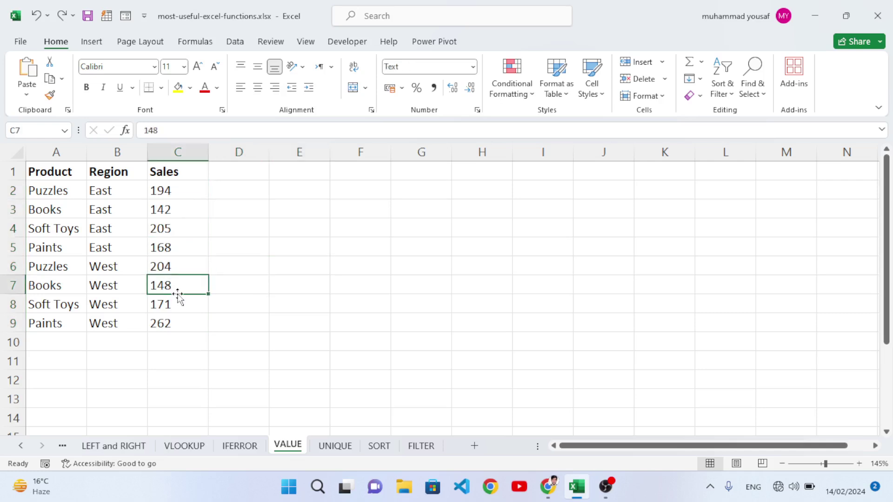
{"action": "left_click", "coordinate": [177, 310]}
{"action": "left_click", "coordinate": [173, 326]}
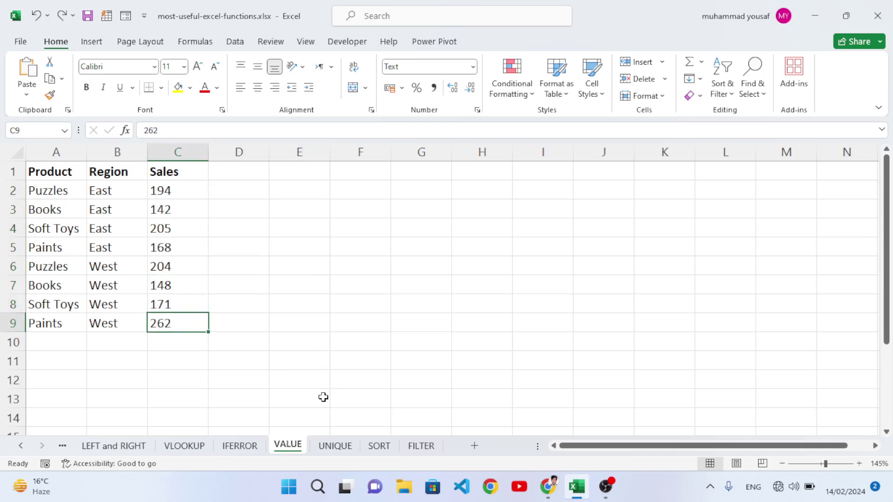
Step: Total the Sales entries C2:C9 with a SUM formula in C10
{"action": "left_click", "coordinate": [183, 346]}
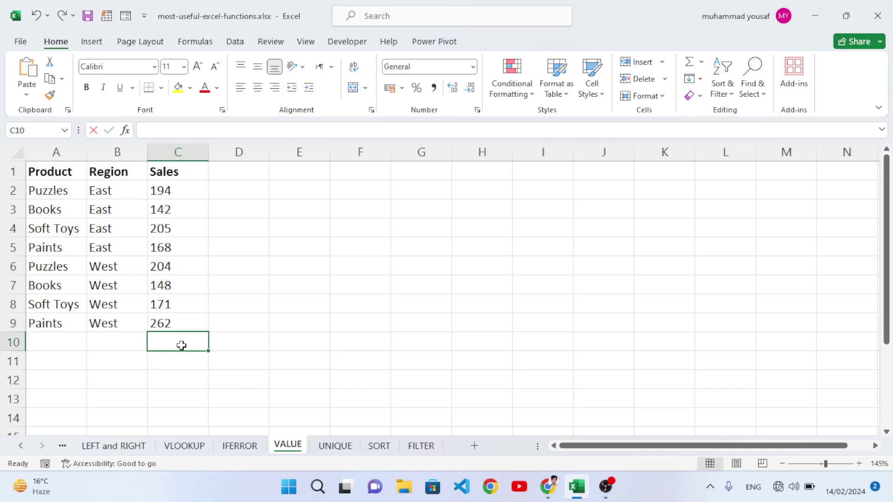
{"action": "type", "text": "=sum("}
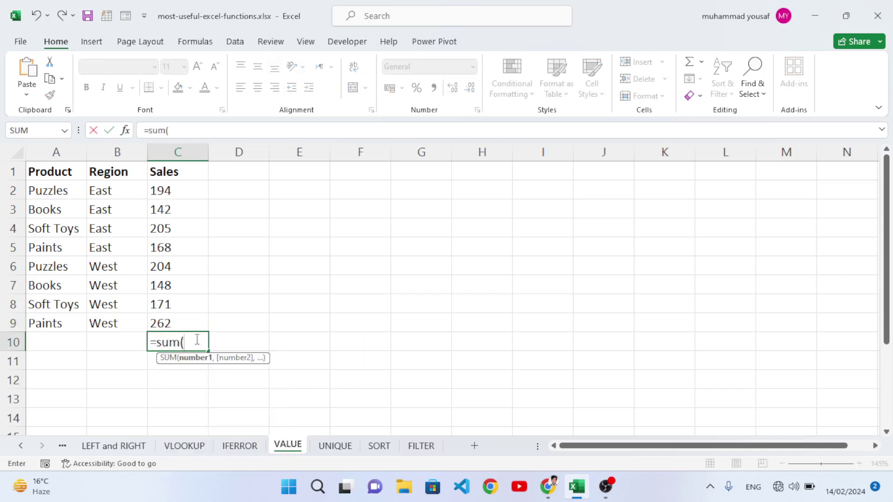
{"action": "left_click_drag", "start_coordinate": [173, 193], "coordinate": [179, 323]}
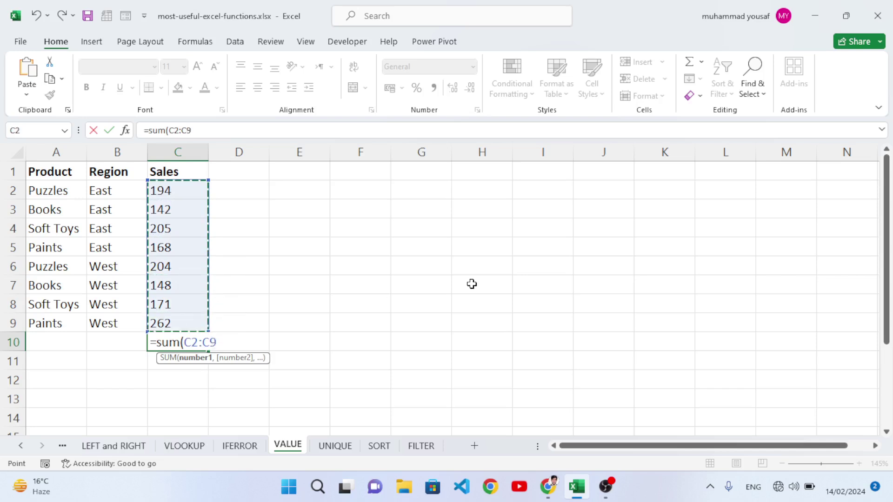
{"action": "type", "text": ")"}
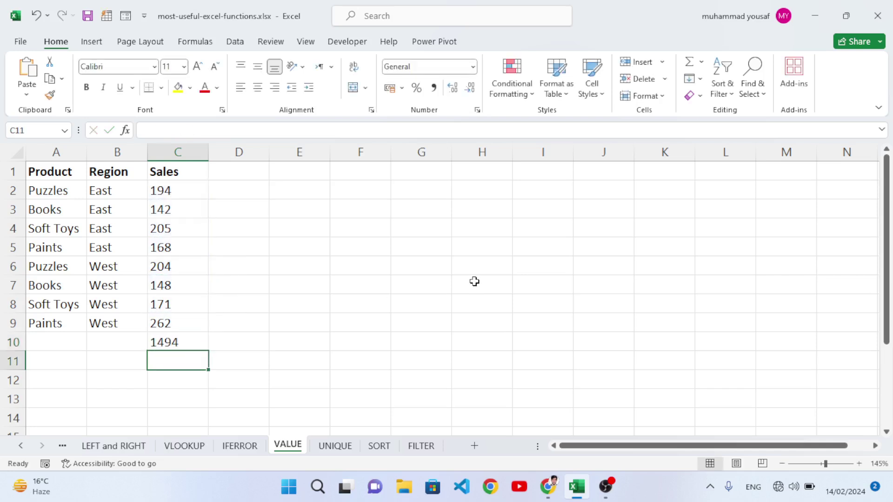
{"action": "left_click", "coordinate": [173, 343]}
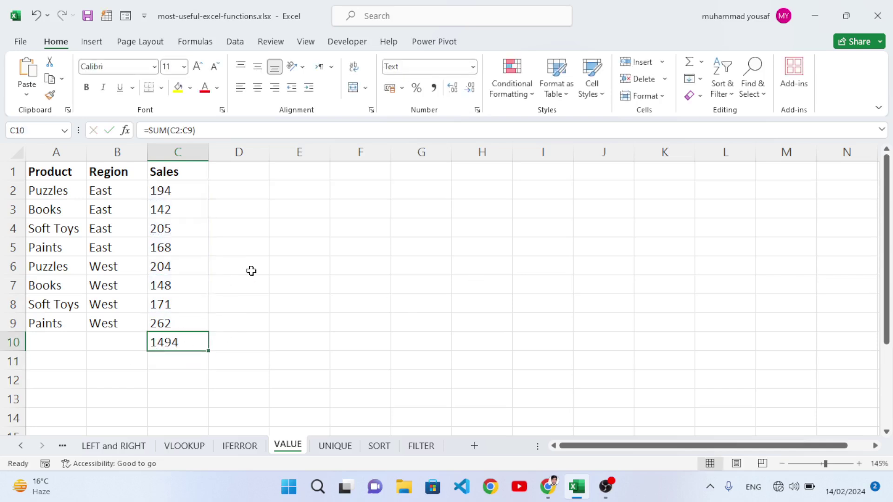
Step: Compare individual Sales entries in C5, C6, C8 and C9 with the SUM formula in C10
{"action": "left_click", "coordinate": [187, 265]}
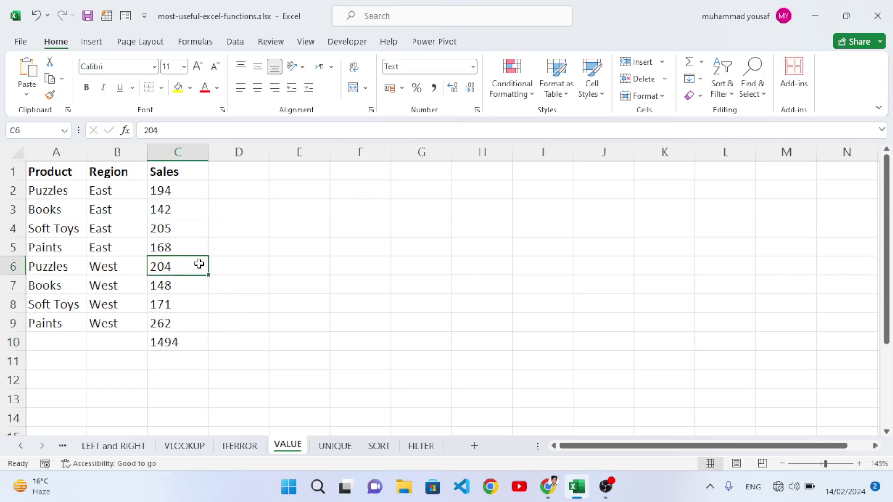
{"action": "left_click", "coordinate": [176, 304]}
{"action": "left_click", "coordinate": [173, 322]}
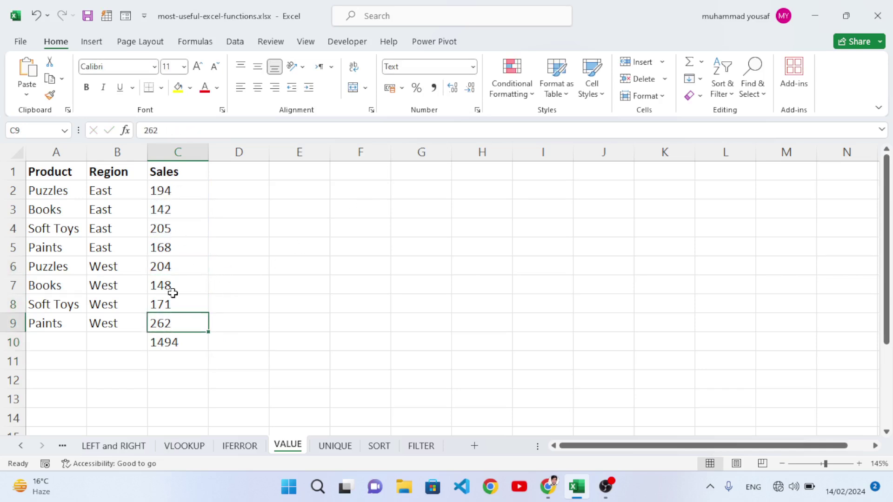
{"action": "left_click", "coordinate": [172, 250]}
{"action": "left_click", "coordinate": [187, 353]}
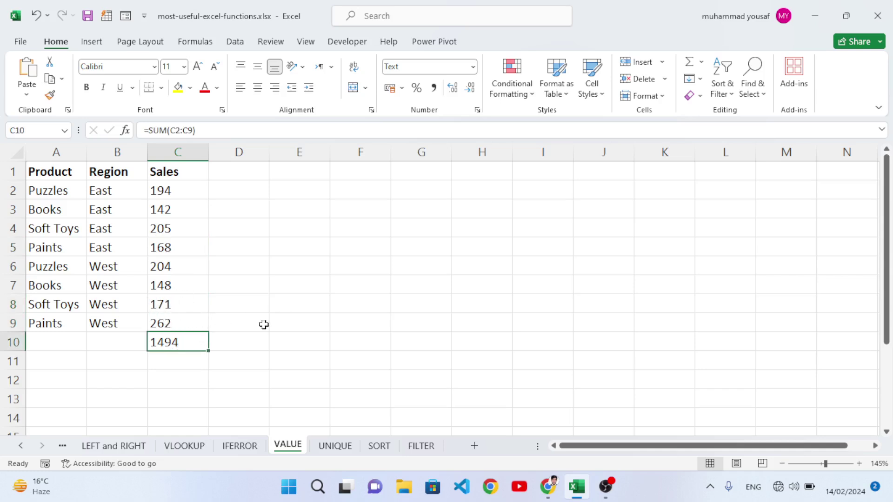
Step: Add the first two Sales entries, C2:C3, with a SUM formula in E4
{"action": "left_click", "coordinate": [310, 223]}
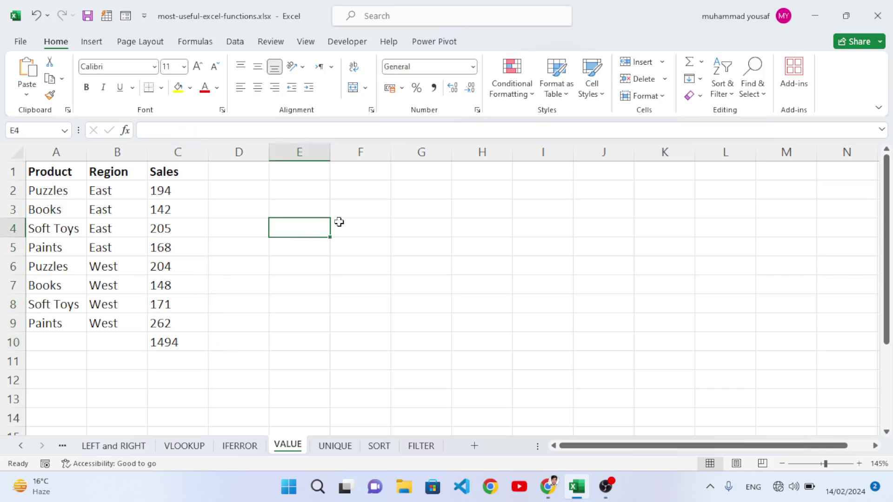
{"action": "type", "text": "=sum("}
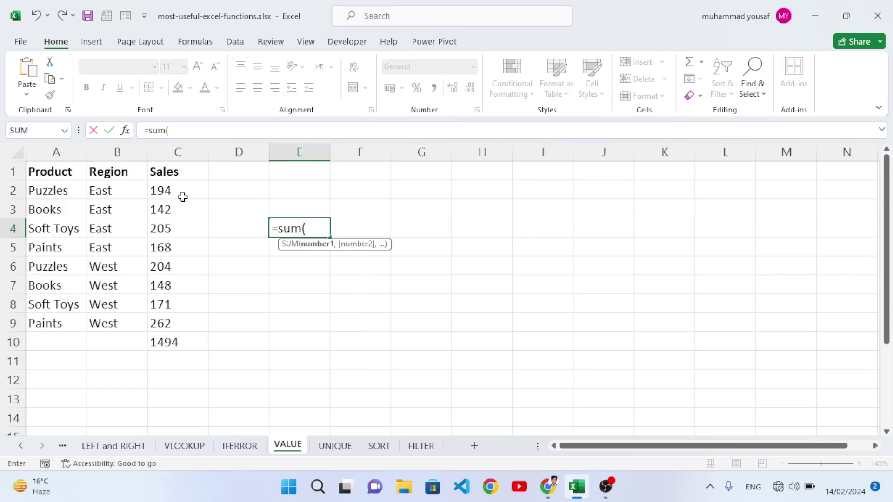
{"action": "left_click_drag", "start_coordinate": [183, 195], "coordinate": [184, 214]}
{"action": "type", "text": ")"}
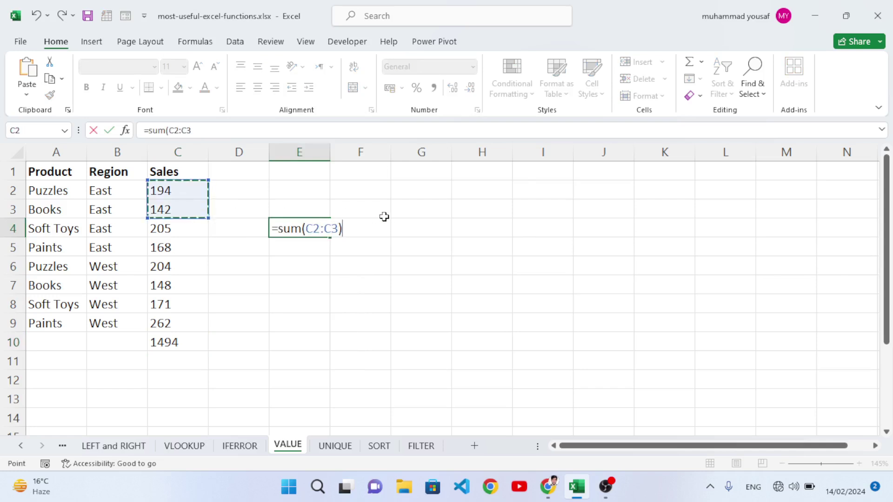
{"action": "key", "text": "Return"}
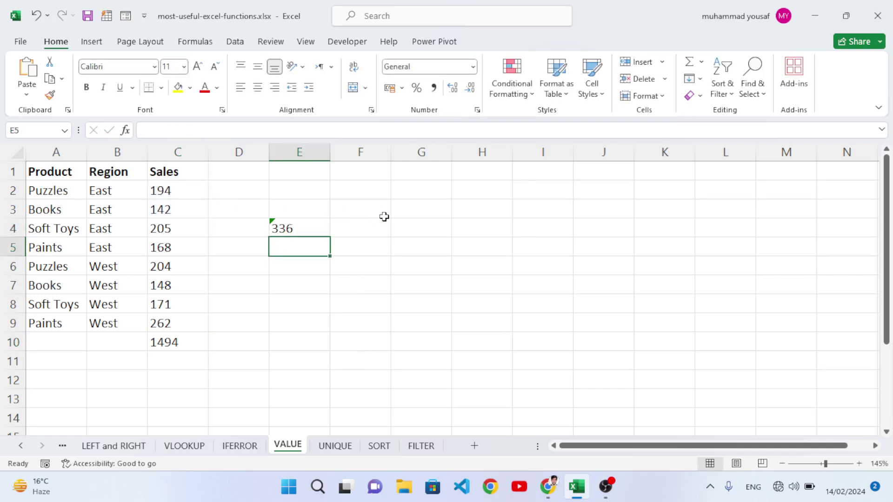
Step: Change the number format of C3 from Text to Number and recheck the SUM formula in E4
{"action": "left_click", "coordinate": [170, 192]}
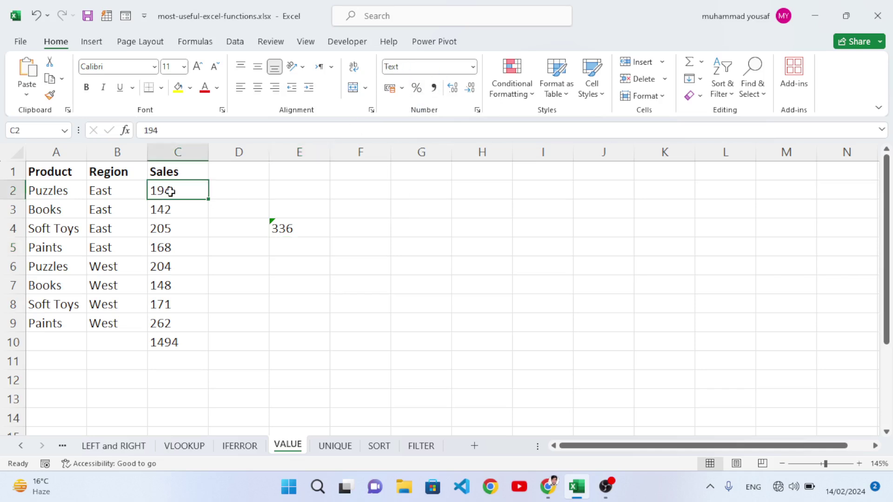
{"action": "left_click", "coordinate": [174, 208]}
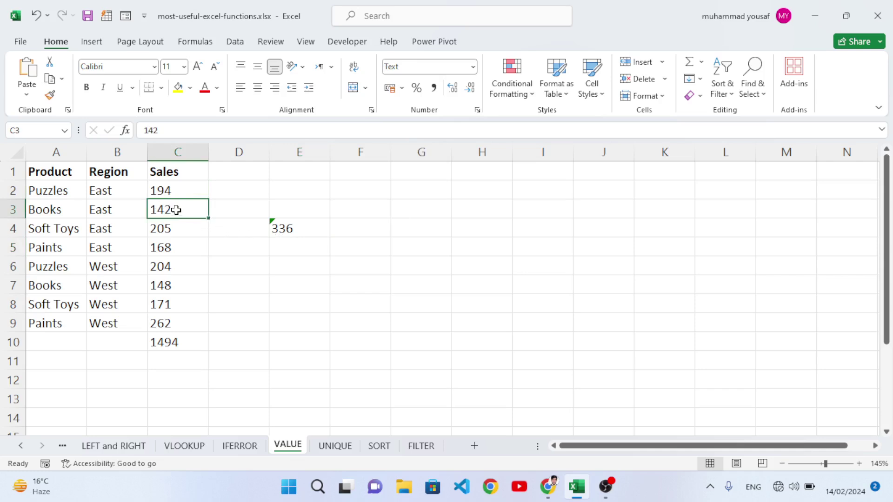
{"action": "left_click", "coordinate": [472, 68]}
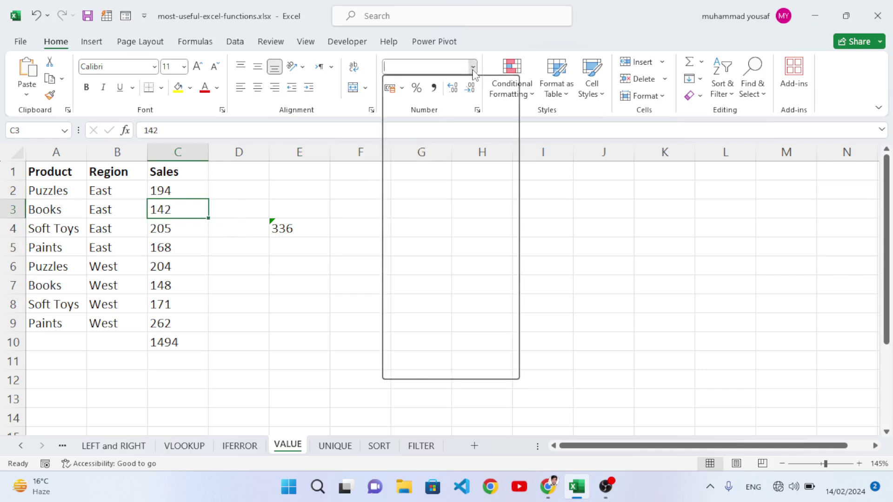
{"action": "left_click", "coordinate": [455, 134]}
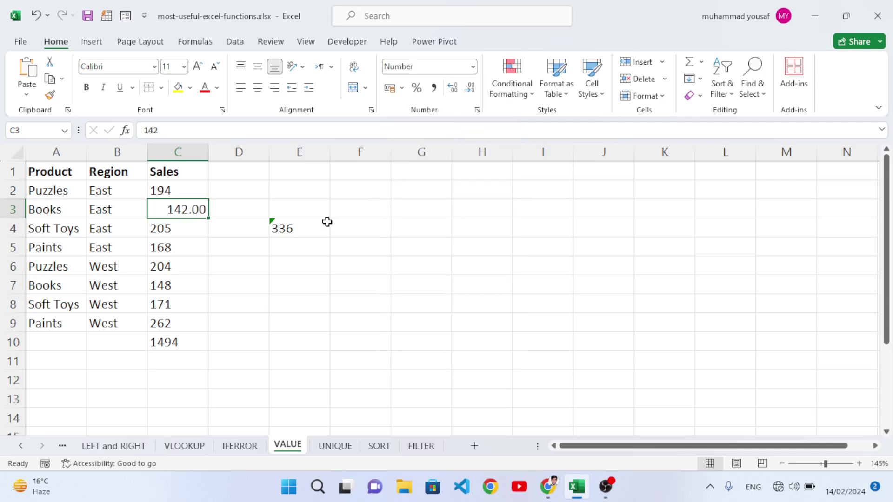
{"action": "left_click", "coordinate": [238, 248]}
{"action": "left_click", "coordinate": [183, 191]}
{"action": "left_click", "coordinate": [290, 229]}
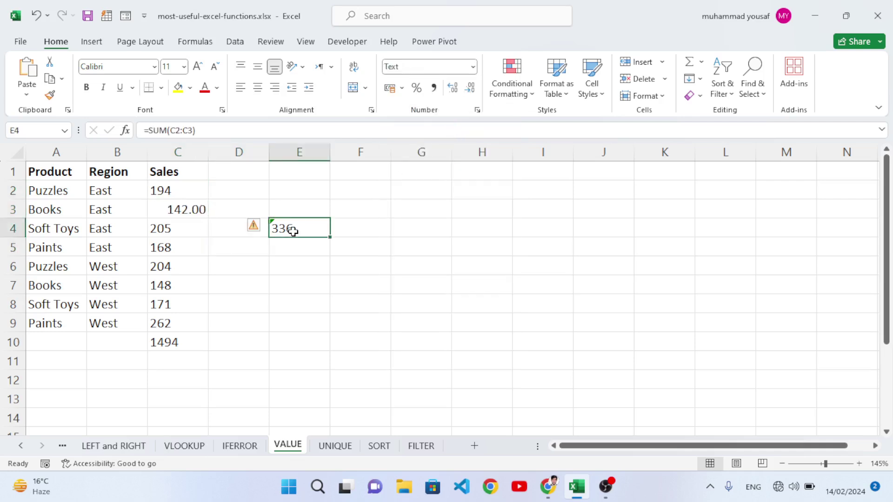
{"action": "key", "text": "Return"}
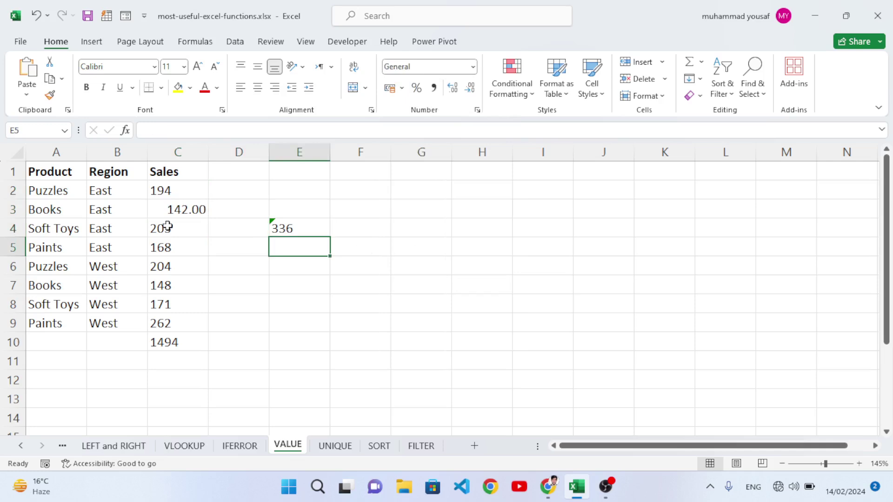
Step: Re-enter the formula =sum(C2:C3) in E4
{"action": "left_click", "coordinate": [295, 229]}
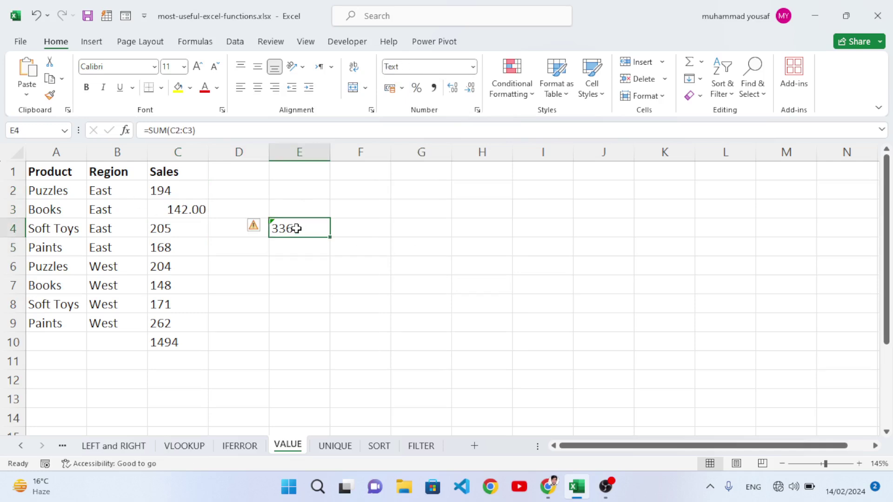
{"action": "type", "text": "=sum("}
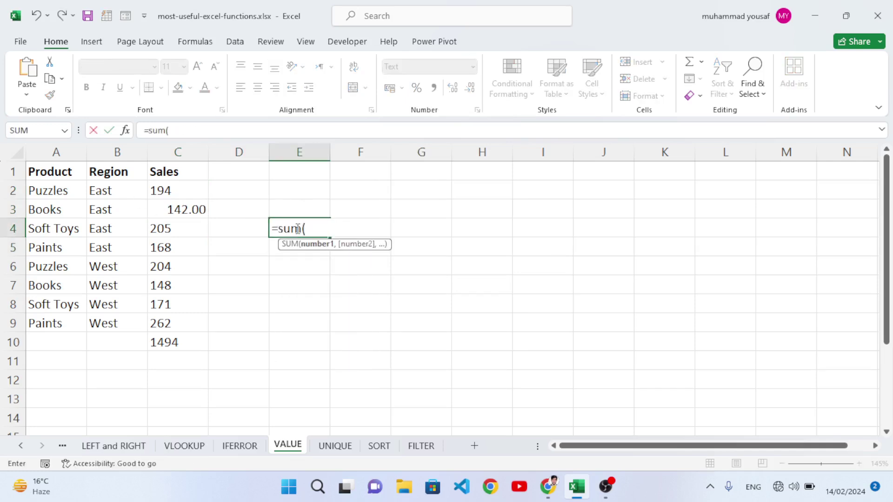
{"action": "left_click_drag", "start_coordinate": [162, 190], "coordinate": [175, 209]}
{"action": "type", "text": ")"}
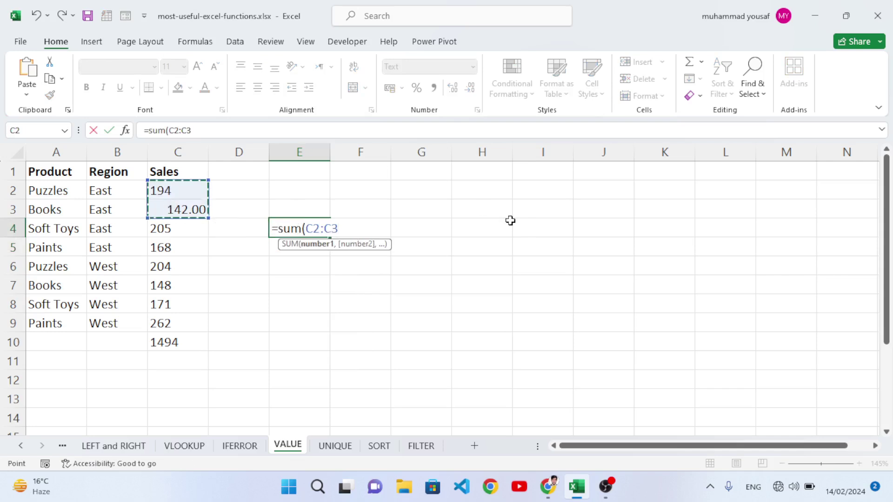
{"action": "key", "text": "Return"}
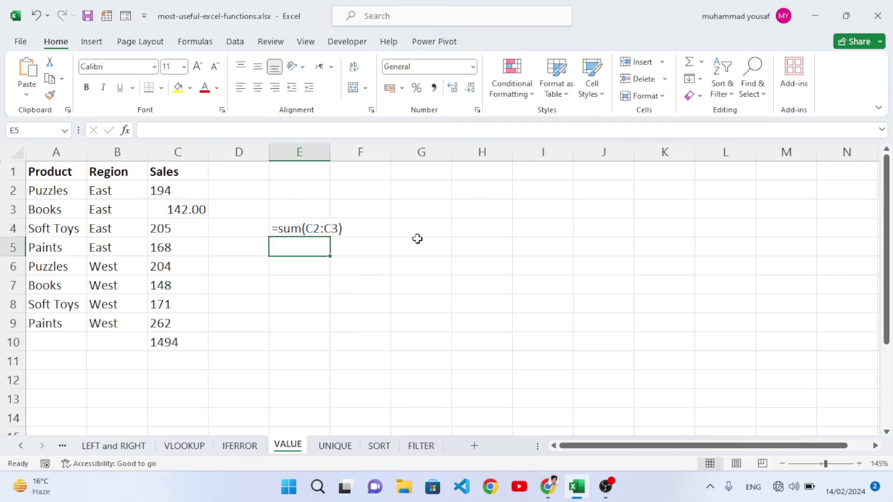
Step: Compare the formats of C2 and C3, and delete the Sales total in C10
{"action": "left_click", "coordinate": [369, 263]}
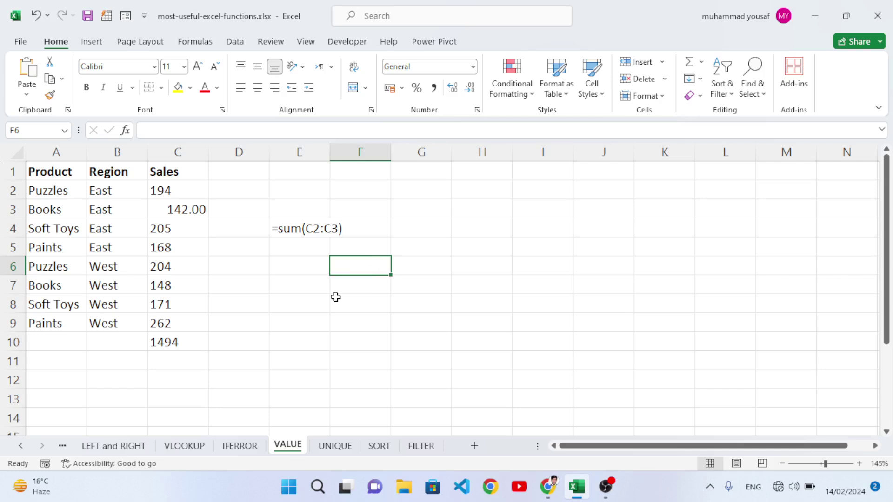
{"action": "left_click", "coordinate": [176, 189]}
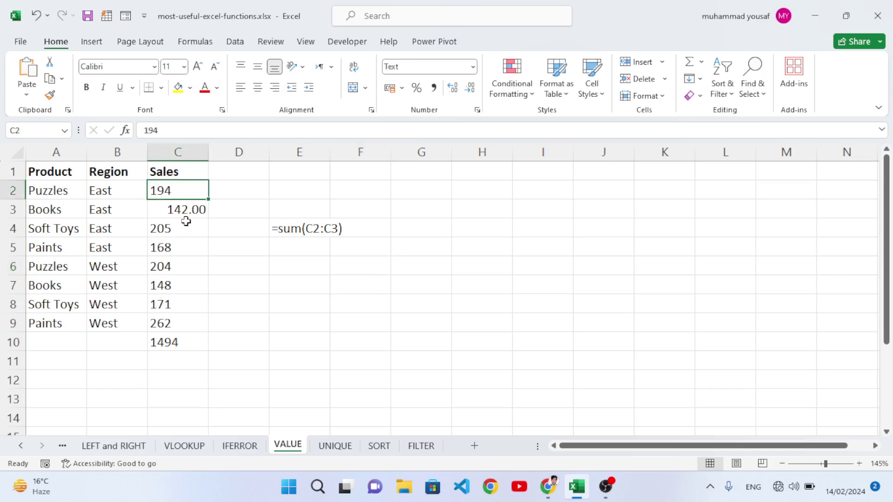
{"action": "left_click", "coordinate": [185, 210]}
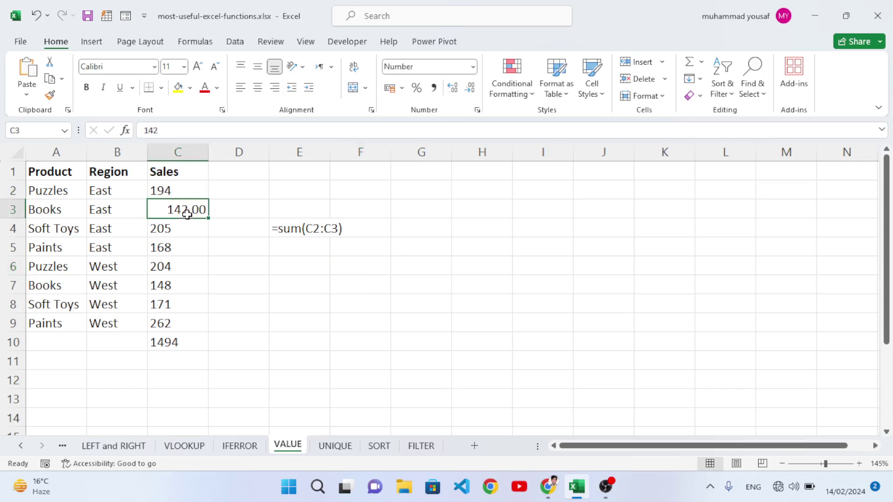
{"action": "left_click", "coordinate": [169, 344]}
{"action": "key", "text": "Delete"}
{"action": "left_click", "coordinate": [323, 325]}
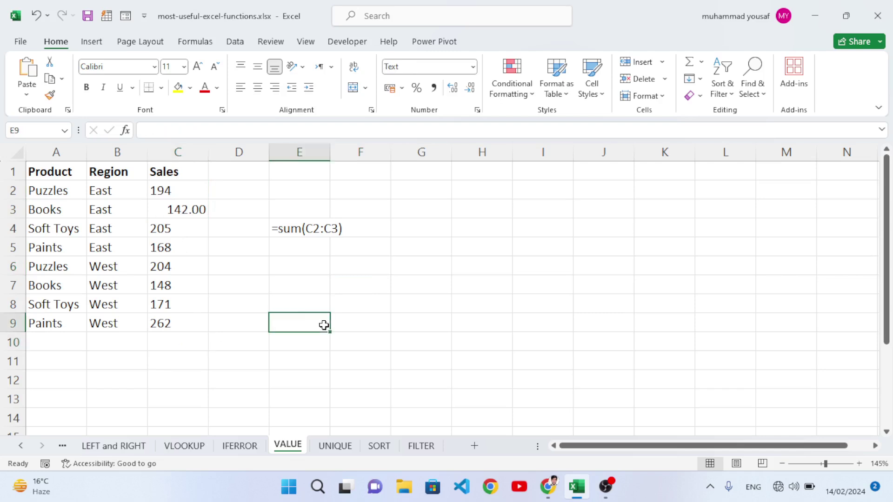
Step: Check the number format of the Sales entries in C2 and from C4 down to C9
{"action": "left_click", "coordinate": [244, 188]}
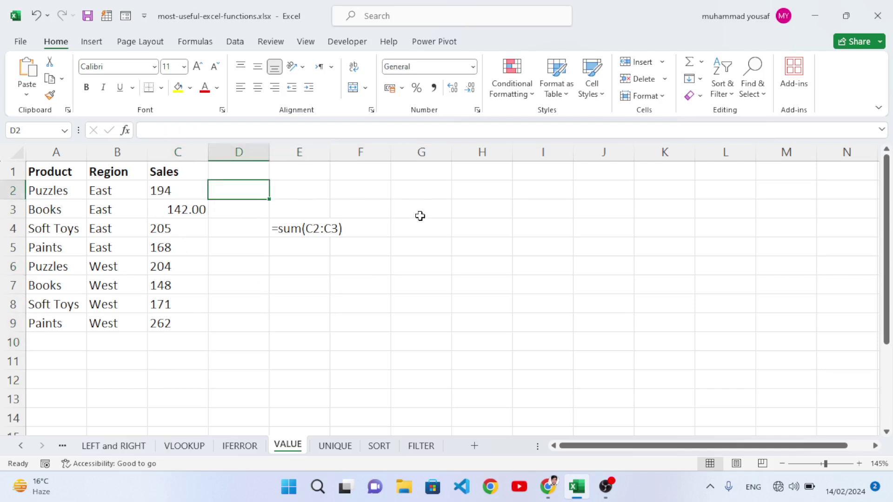
{"action": "left_click", "coordinate": [169, 191]}
{"action": "left_click", "coordinate": [182, 222]}
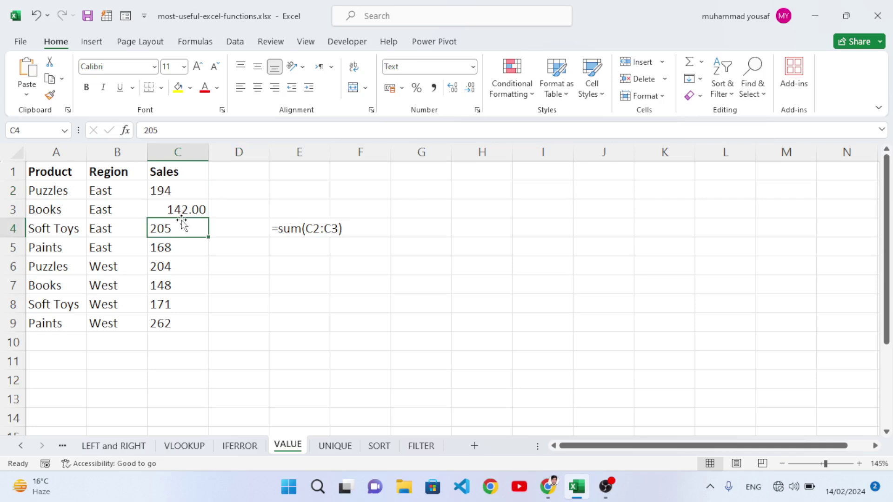
{"action": "left_click", "coordinate": [179, 249]}
{"action": "left_click", "coordinate": [183, 269]}
{"action": "left_click", "coordinate": [179, 288]}
{"action": "left_click", "coordinate": [178, 307]}
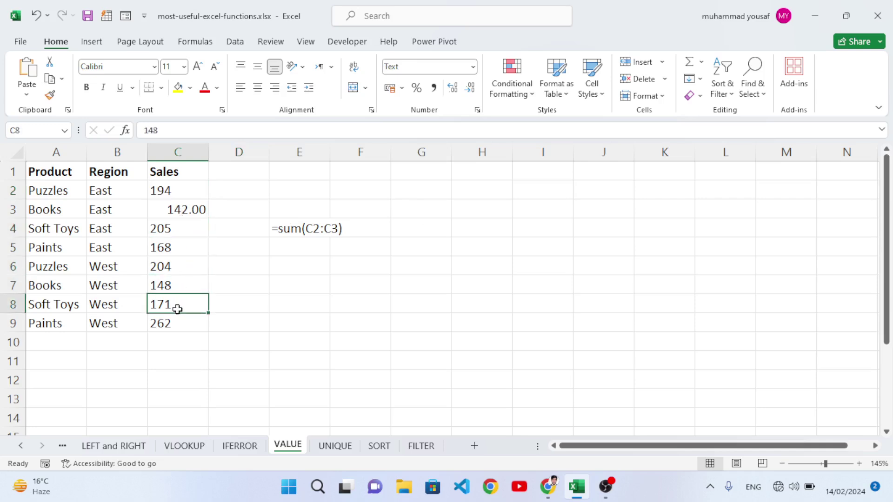
{"action": "left_click", "coordinate": [180, 328]}
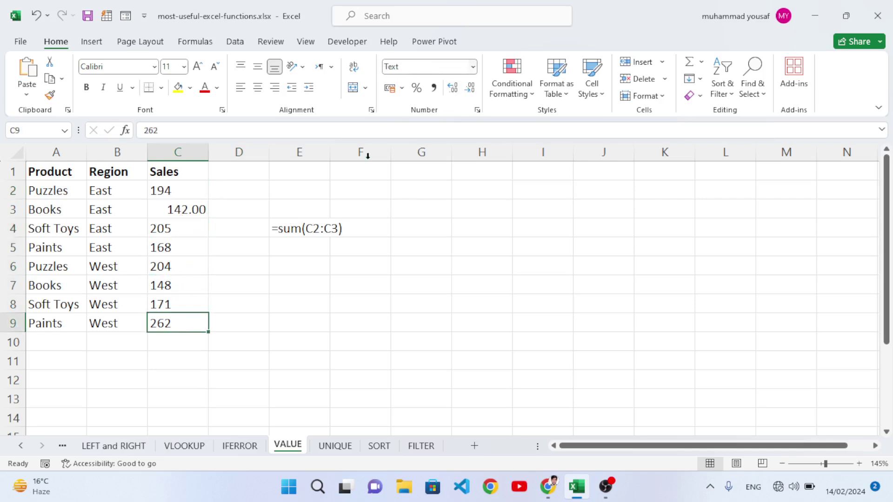
Step: Enter =VALUE(C2:C9) in D2 to convert the Sales text entries to numbers
{"action": "left_click", "coordinate": [244, 189]}
{"action": "type", "text": "=value"}
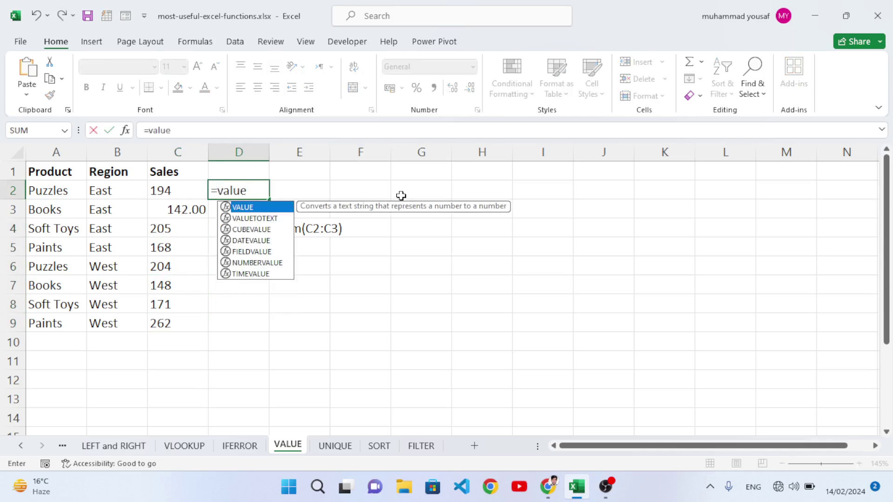
{"action": "key", "text": "Tab"}
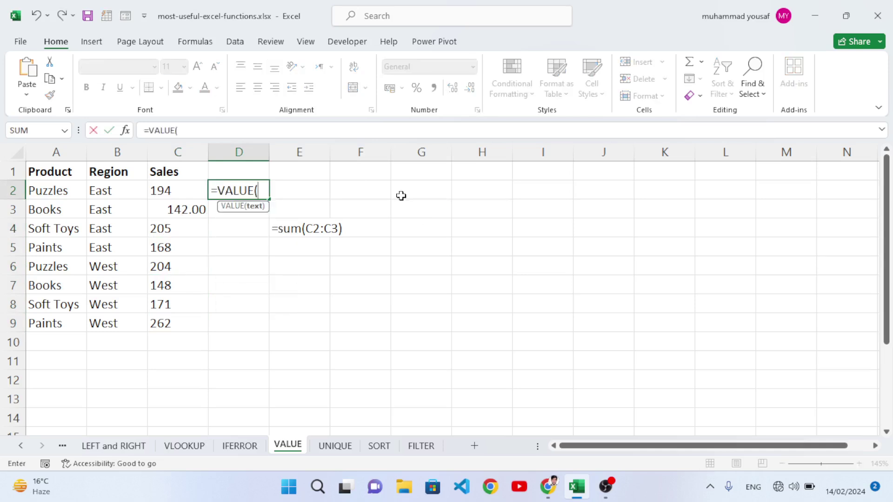
{"action": "left_click", "coordinate": [181, 195]}
{"action": "left_click_drag", "start_coordinate": [181, 203], "coordinate": [172, 329]}
{"action": "key", "text": "Return"}
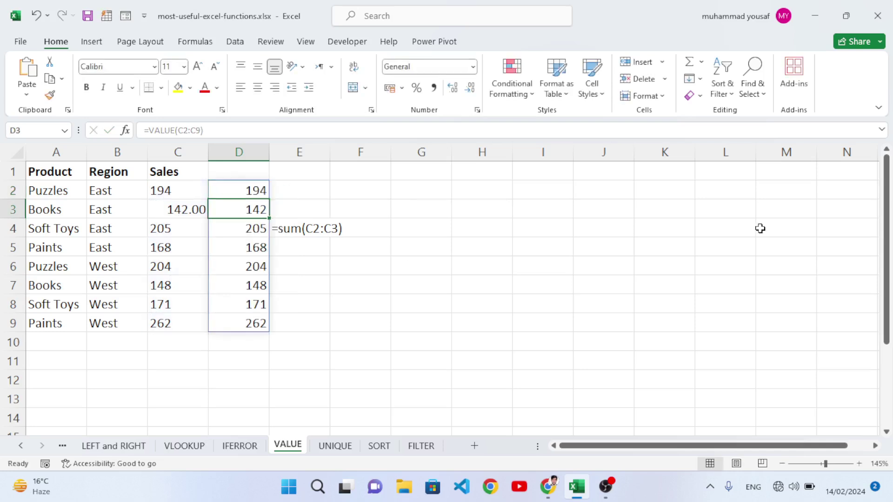
Step: Check the converted values and their number format in cells of D2:D9
{"action": "left_click", "coordinate": [255, 246]}
{"action": "left_click", "coordinate": [256, 211]}
{"action": "left_click", "coordinate": [247, 191]}
{"action": "left_click", "coordinate": [258, 266]}
{"action": "left_click", "coordinate": [256, 304]}
{"action": "left_click", "coordinate": [255, 322]}
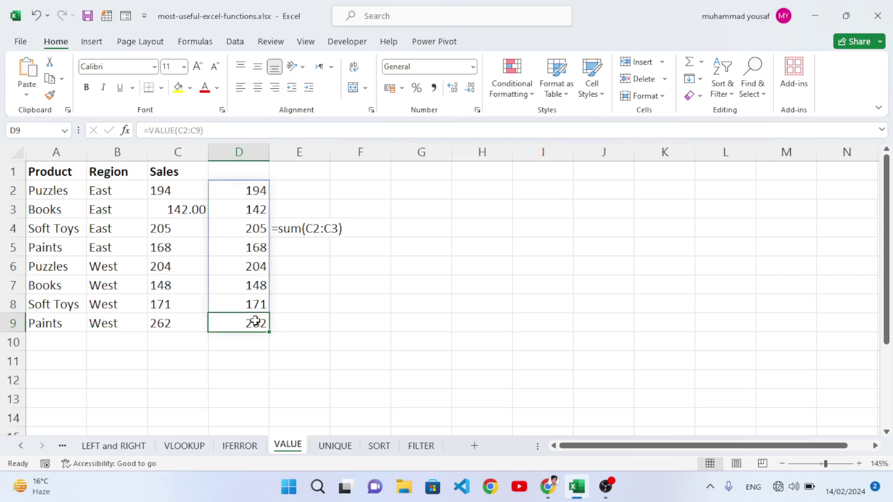
Step: Replace the range in the SUM formula in E4 with D2:D3
{"action": "left_click", "coordinate": [317, 230]}
{"action": "left_click", "coordinate": [338, 231]}
{"action": "left_click", "coordinate": [312, 229]}
{"action": "double_click", "coordinate": [312, 229]}
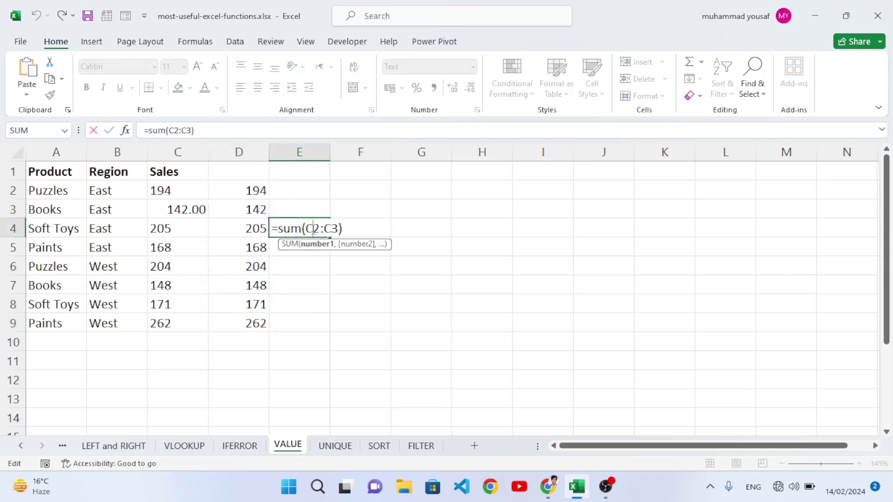
{"action": "key", "text": "Return"}
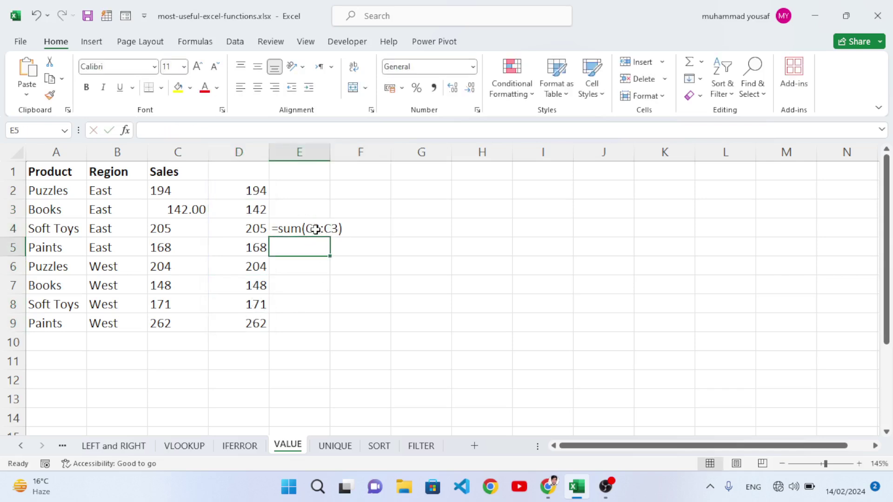
{"action": "left_click", "coordinate": [316, 231]}
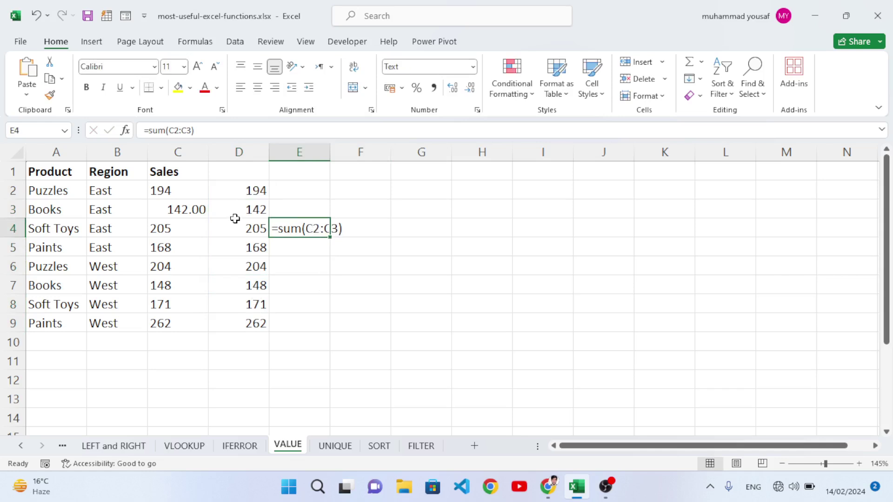
{"action": "double_click", "coordinate": [314, 227]}
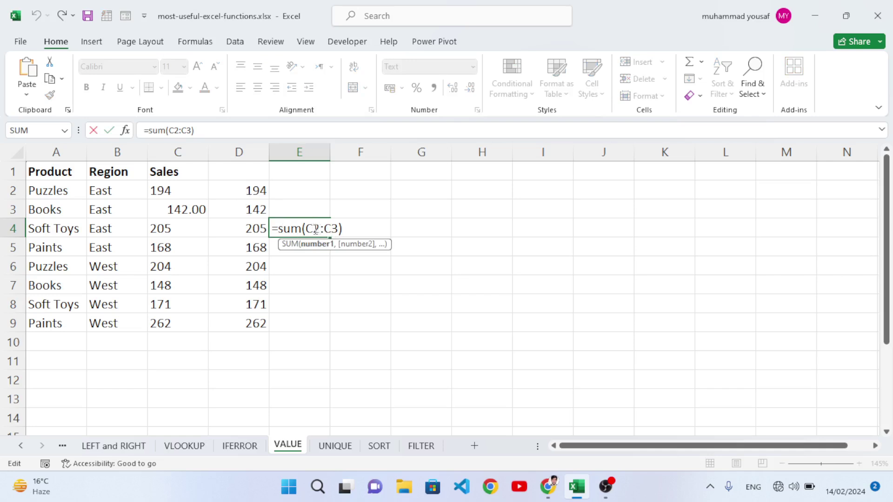
{"action": "left_click_drag", "start_coordinate": [340, 230], "coordinate": [315, 229]}
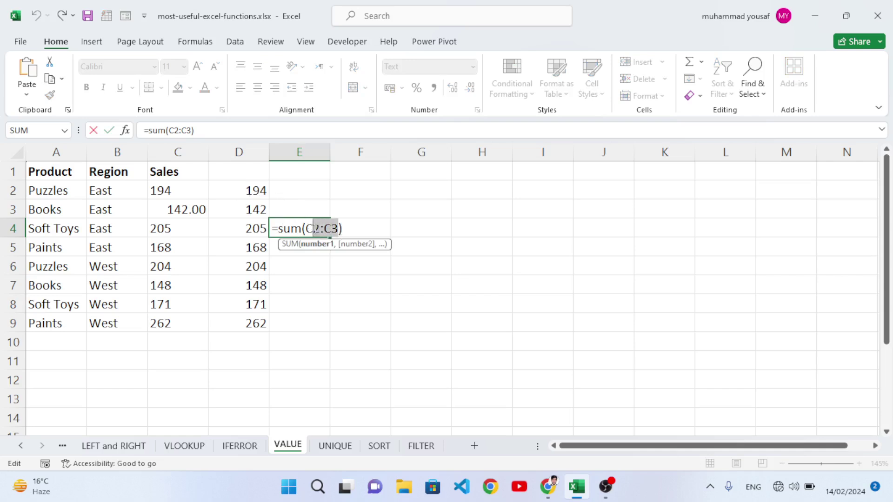
{"action": "key", "text": "BackSpace"}
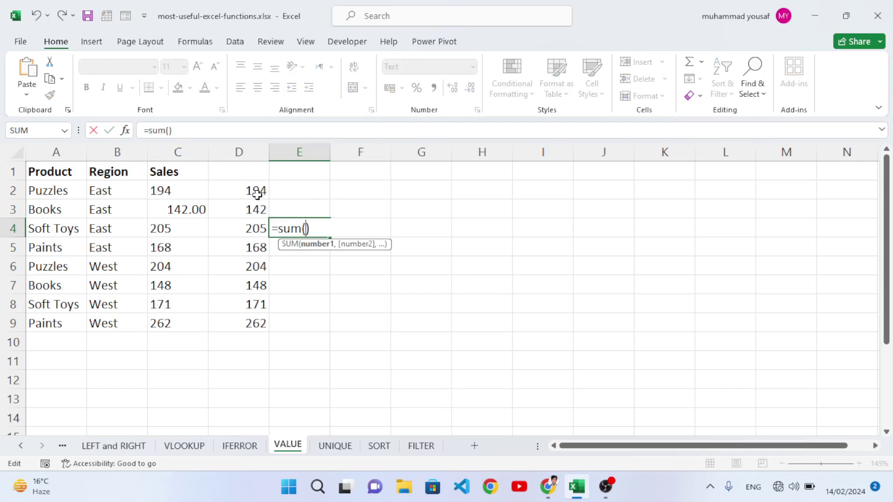
{"action": "left_click_drag", "start_coordinate": [255, 191], "coordinate": [256, 213]}
{"action": "key", "text": "Return"}
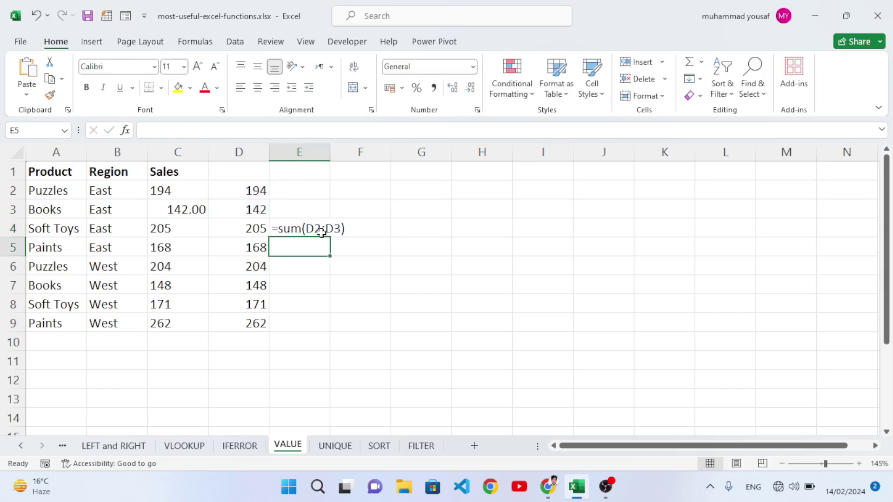
Step: Re-enter the formula =sum(D2:D3) in E4
{"action": "left_click", "coordinate": [324, 233]}
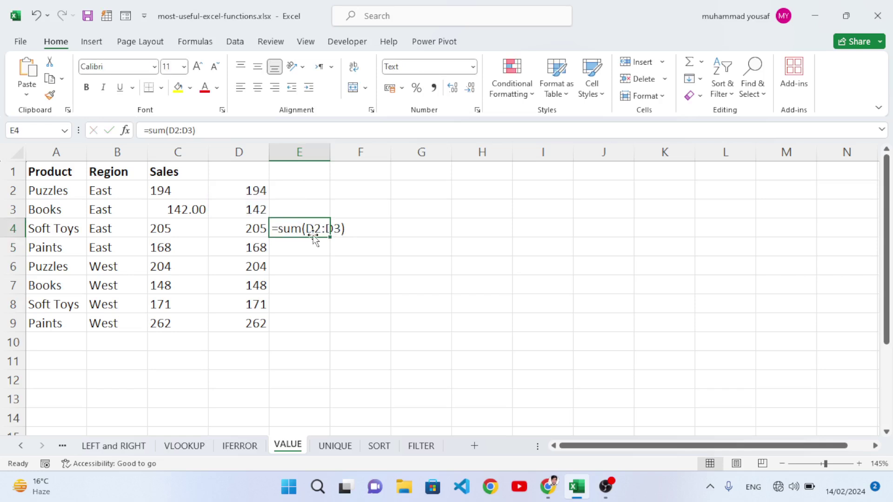
{"action": "type", "text": "=sum("}
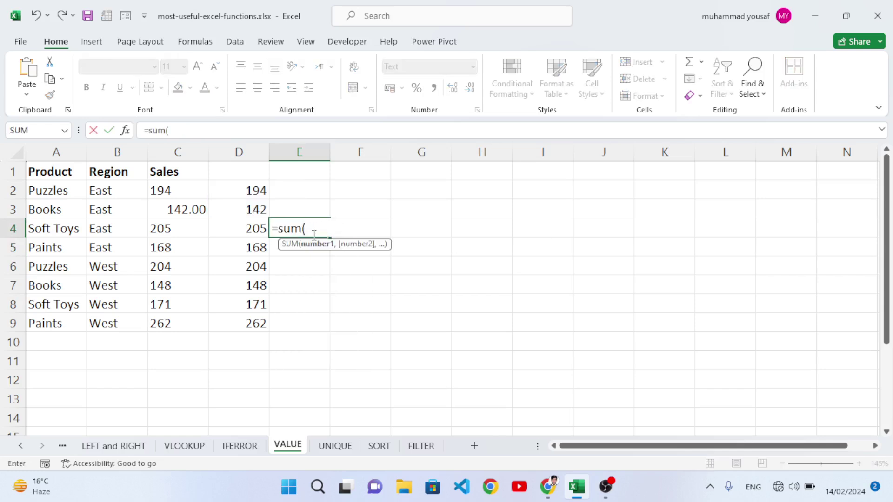
{"action": "left_click_drag", "start_coordinate": [251, 191], "coordinate": [253, 211]}
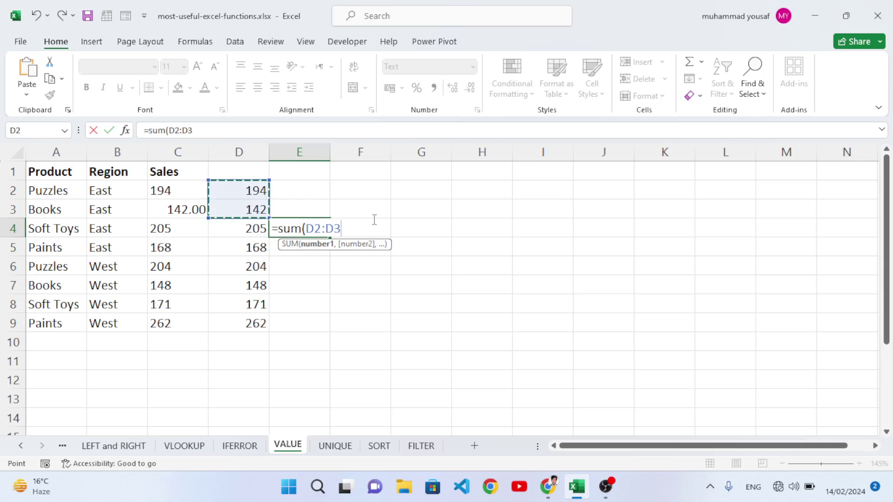
{"action": "type", "text": ")"}
{"action": "key", "text": "Return"}
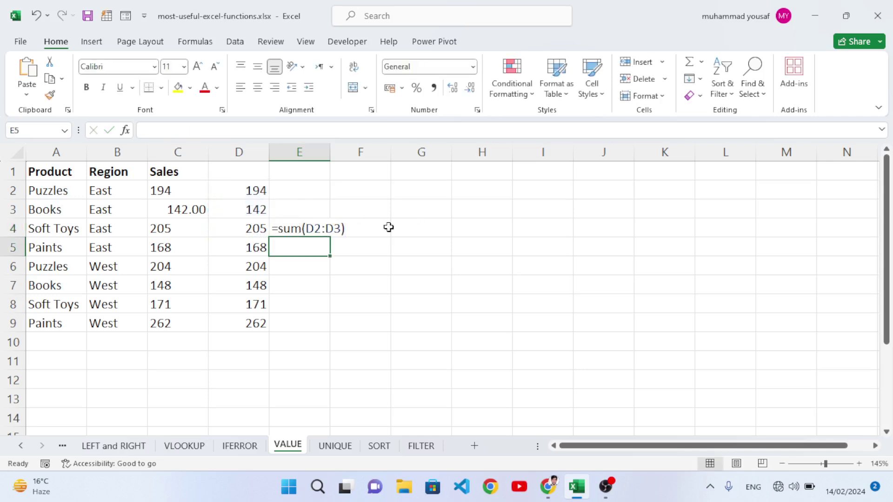
Step: Compare the number format of the converted values in D2:D6 with that of the SUM formula in E4
{"action": "left_click", "coordinate": [248, 188]}
{"action": "left_click", "coordinate": [252, 212]}
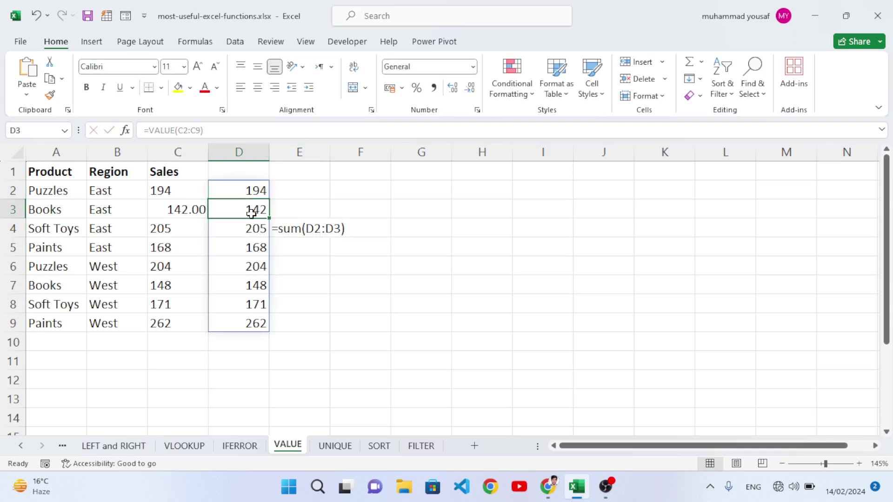
{"action": "left_click", "coordinate": [247, 228]}
{"action": "left_click", "coordinate": [244, 215]}
{"action": "left_click", "coordinate": [240, 192]}
{"action": "left_click", "coordinate": [358, 251]}
{"action": "left_click", "coordinate": [310, 231]}
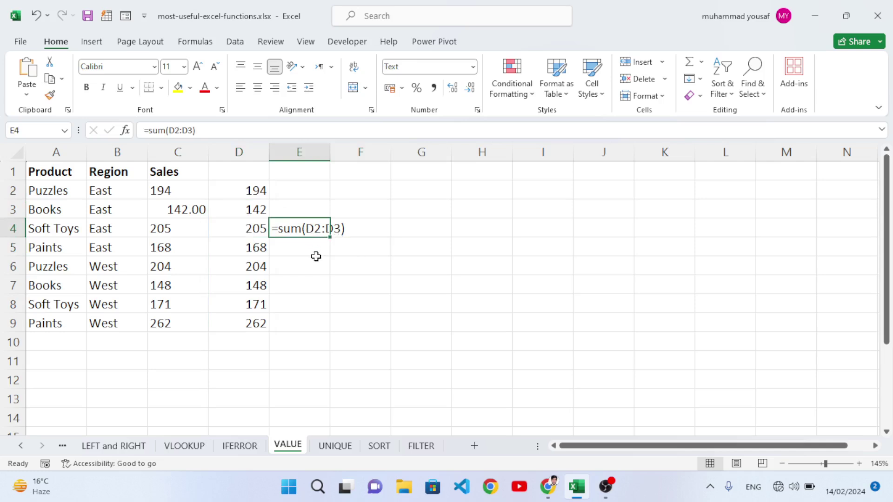
{"action": "left_click", "coordinate": [346, 261]}
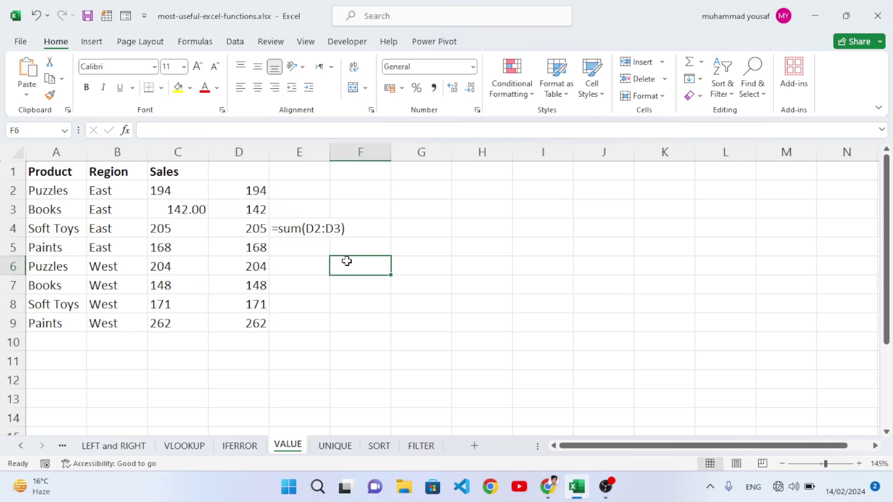
{"action": "double_click", "coordinate": [322, 232]}
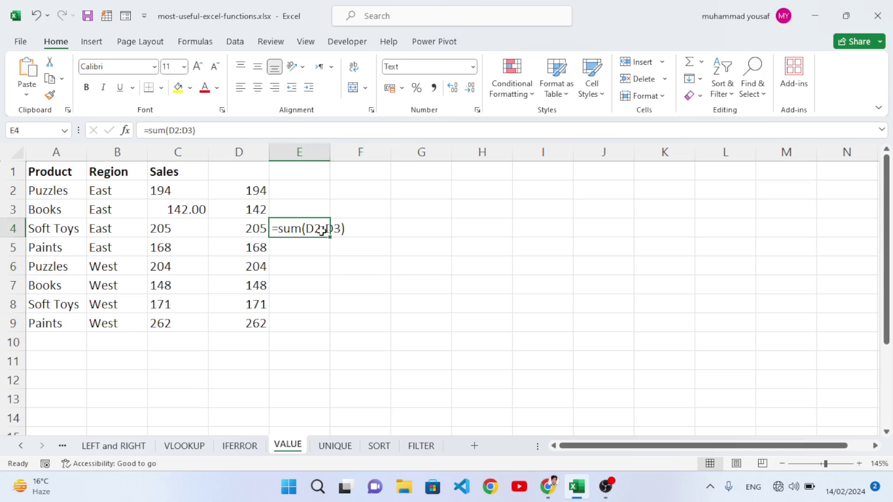
{"action": "left_click", "coordinate": [301, 231]}
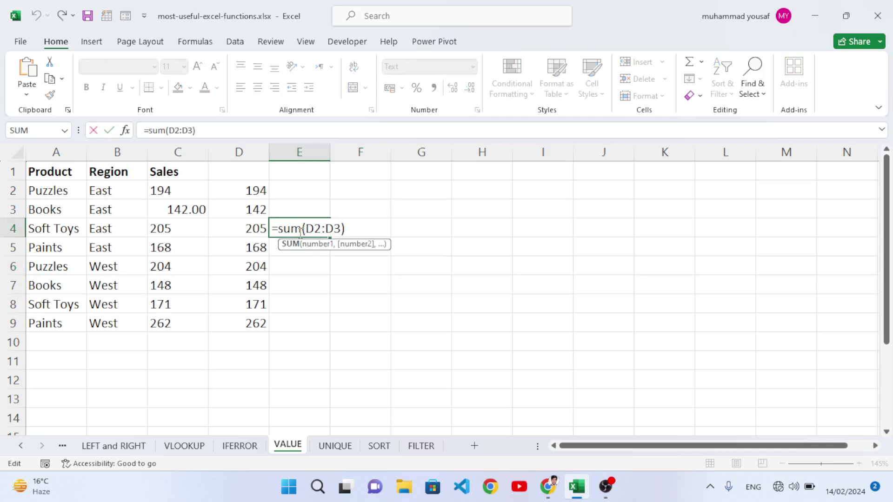
{"action": "left_click", "coordinate": [255, 196]}
{"action": "left_click", "coordinate": [256, 208]}
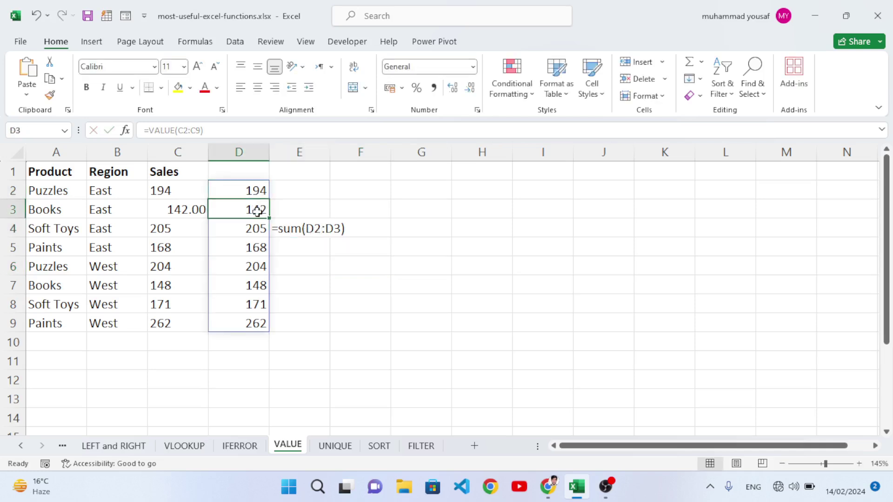
{"action": "left_click_drag", "start_coordinate": [257, 229], "coordinate": [259, 248]}
{"action": "left_click", "coordinate": [261, 267]}
Step: Total all converted Sales values with =sum(D2#) in D11
{"action": "left_click", "coordinate": [263, 359]}
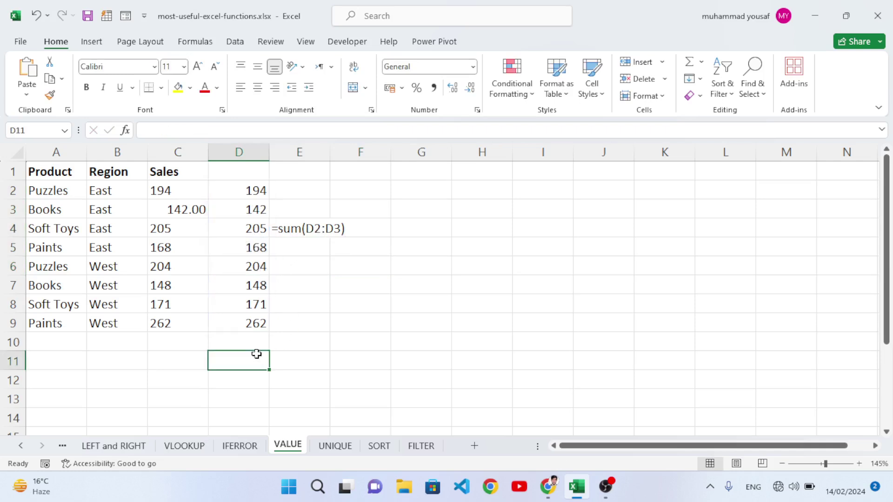
{"action": "type", "text": "=sum("}
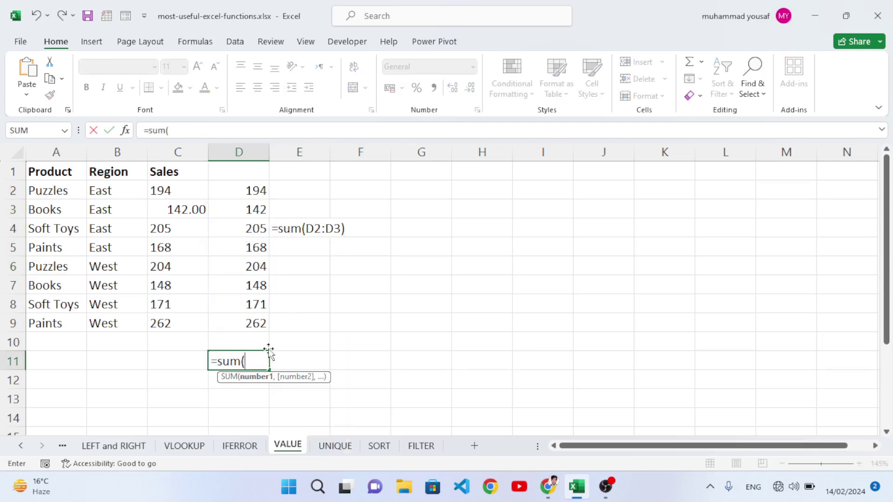
{"action": "left_click_drag", "start_coordinate": [251, 192], "coordinate": [252, 317]}
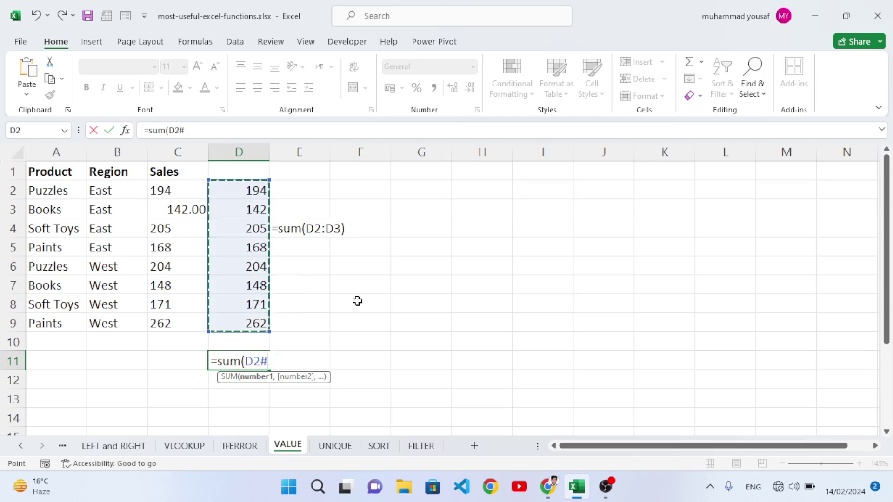
{"action": "left_click_drag", "start_coordinate": [246, 191], "coordinate": [251, 321]}
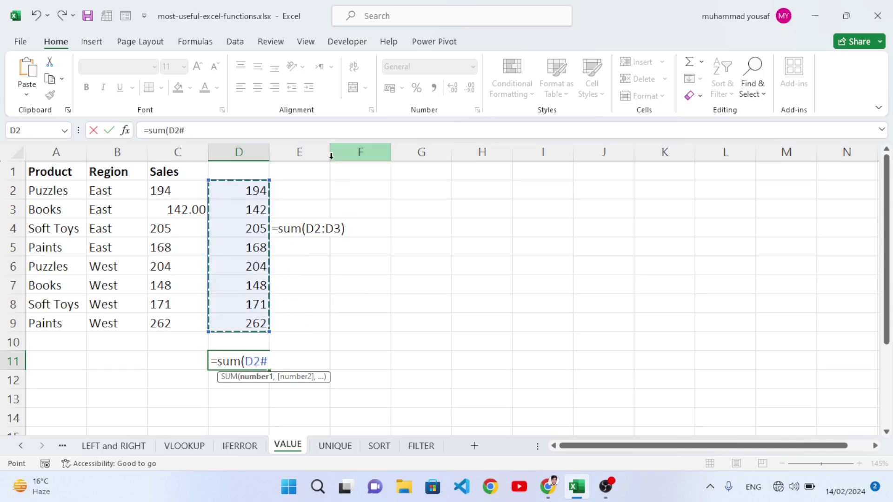
{"action": "type", "text": ")"}
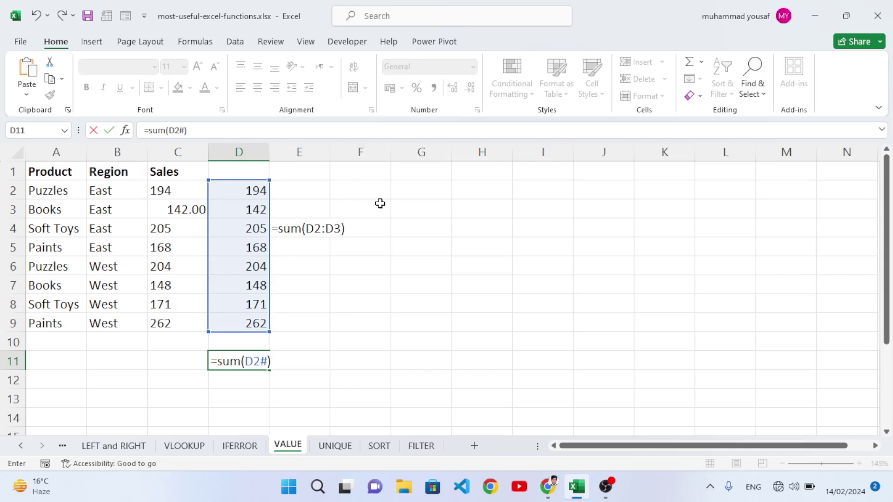
{"action": "key", "text": "Return"}
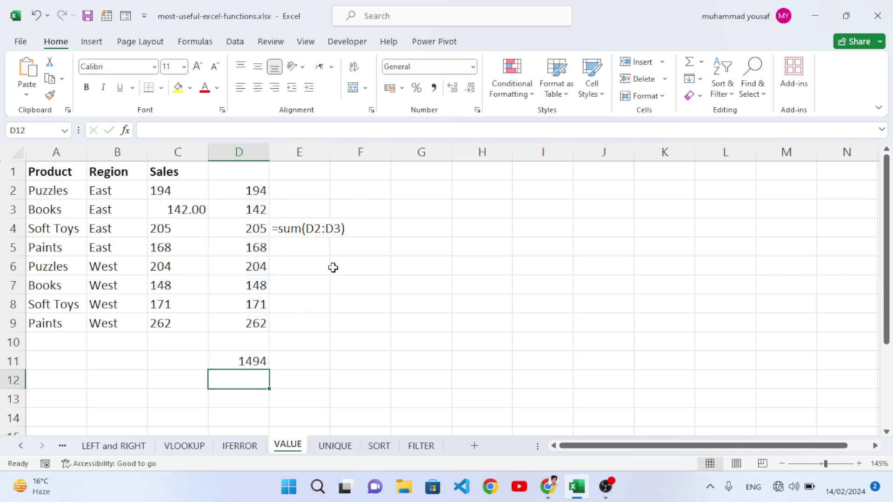
Step: Delete the formula from E4 and enter =sum(D2:D3) in G6 instead
{"action": "left_click", "coordinate": [313, 236]}
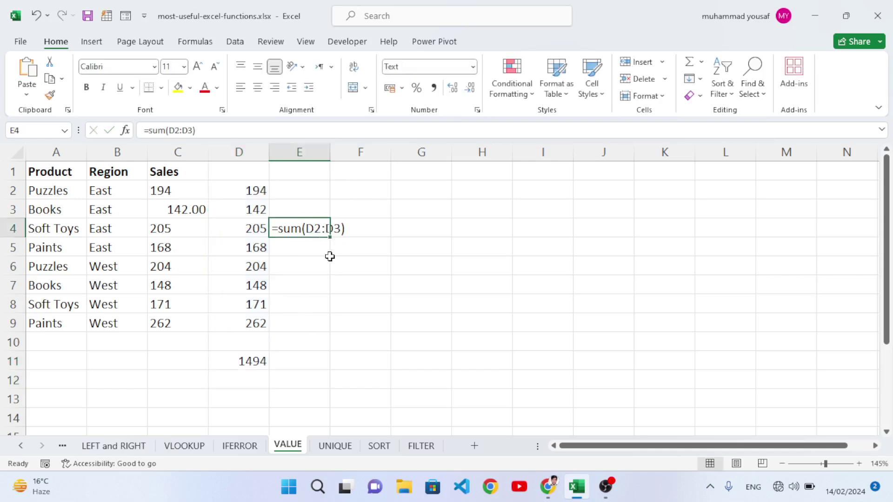
{"action": "key", "text": "Delete"}
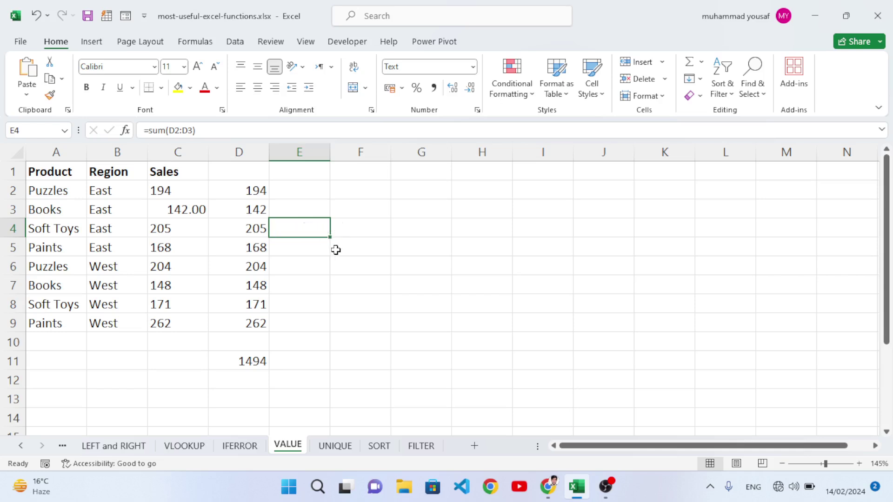
{"action": "left_click", "coordinate": [370, 280]}
{"action": "left_click", "coordinate": [426, 265]}
{"action": "type", "text": "=sum("}
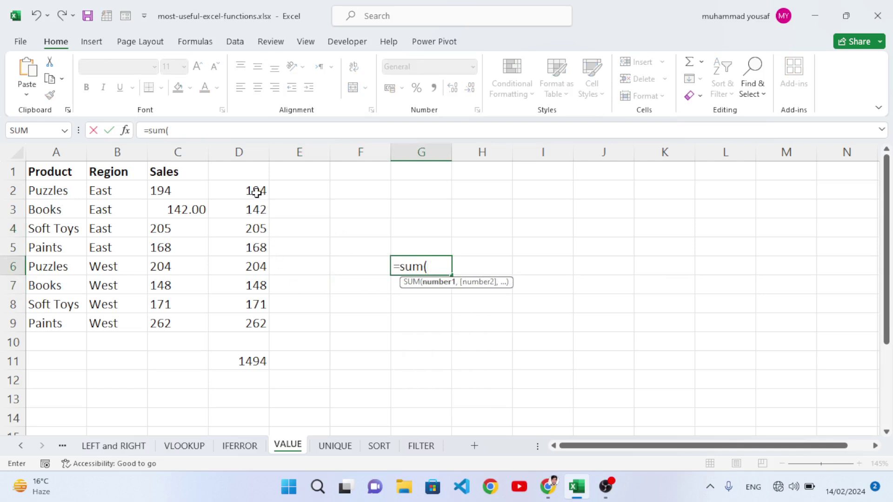
{"action": "left_click_drag", "start_coordinate": [256, 192], "coordinate": [261, 208]}
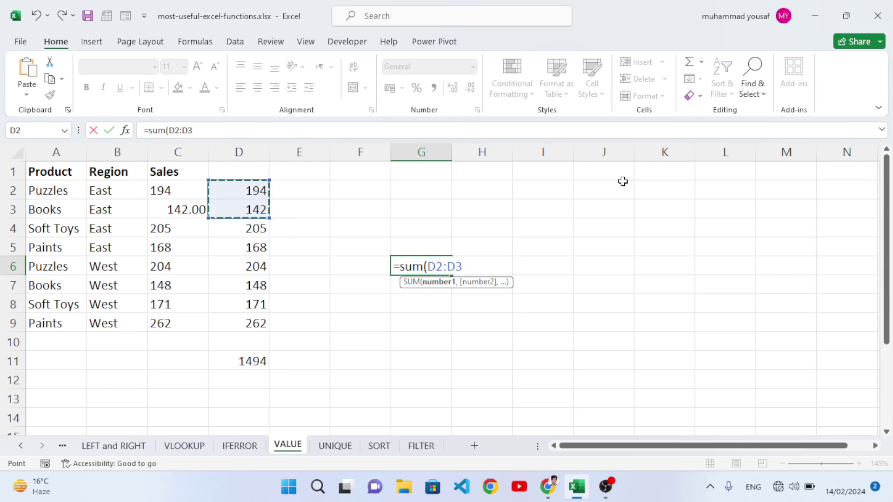
{"action": "type", "text": ")"}
{"action": "key", "text": "Return"}
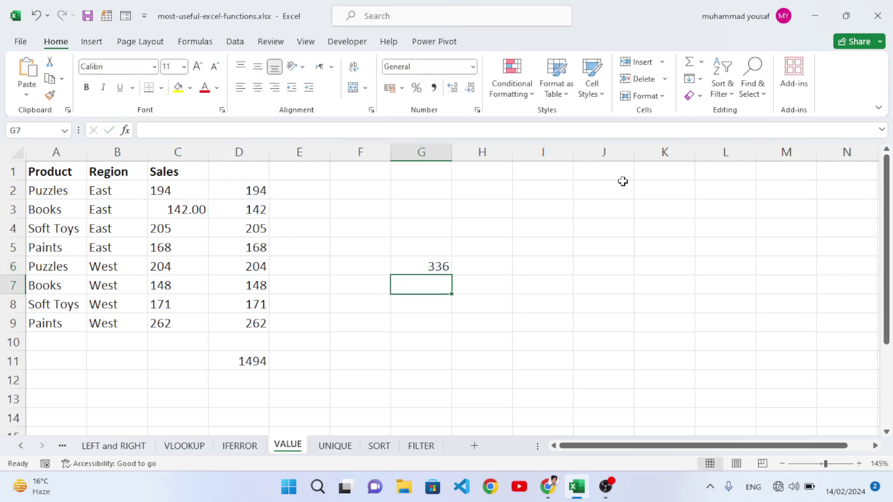
Step: Review the SUM formula in G6 and switch to the UNIQUE worksheet
{"action": "left_click", "coordinate": [418, 263]}
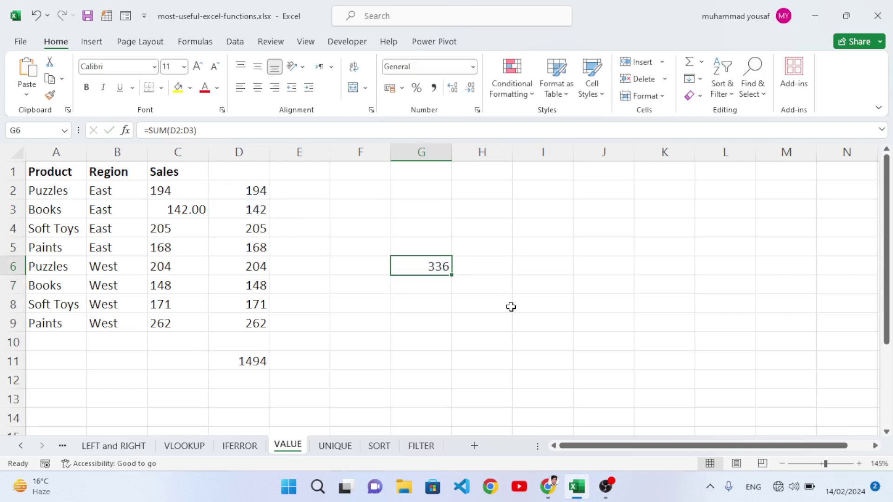
{"action": "left_click", "coordinate": [411, 300]}
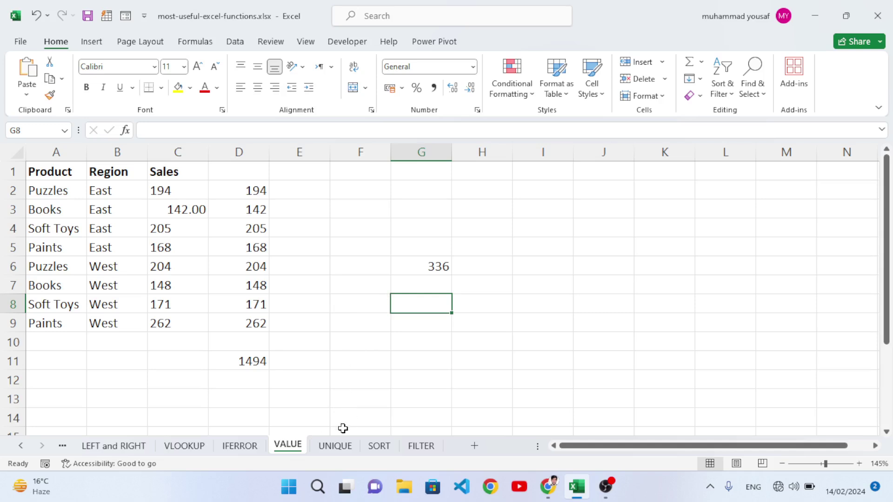
{"action": "left_click", "coordinate": [331, 447]}
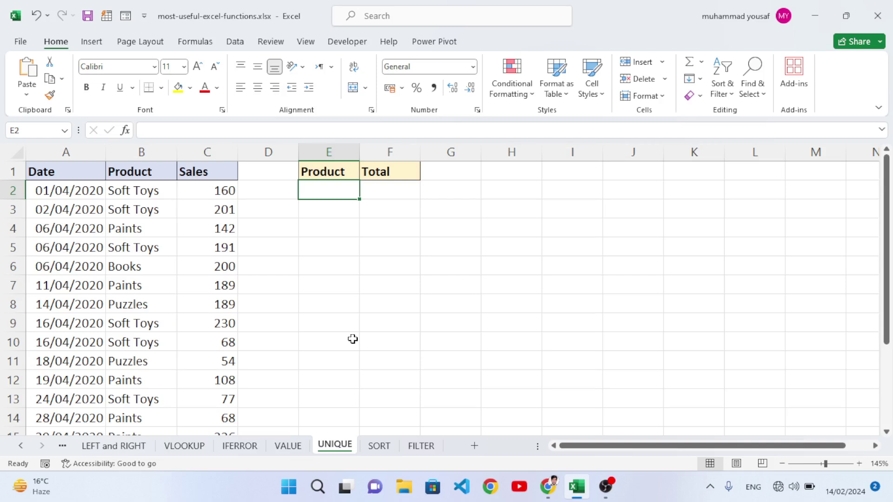
Step: Look through the repeated product names in the Product column of the UNIQUE worksheet
{"action": "left_click", "coordinate": [639, 489]}
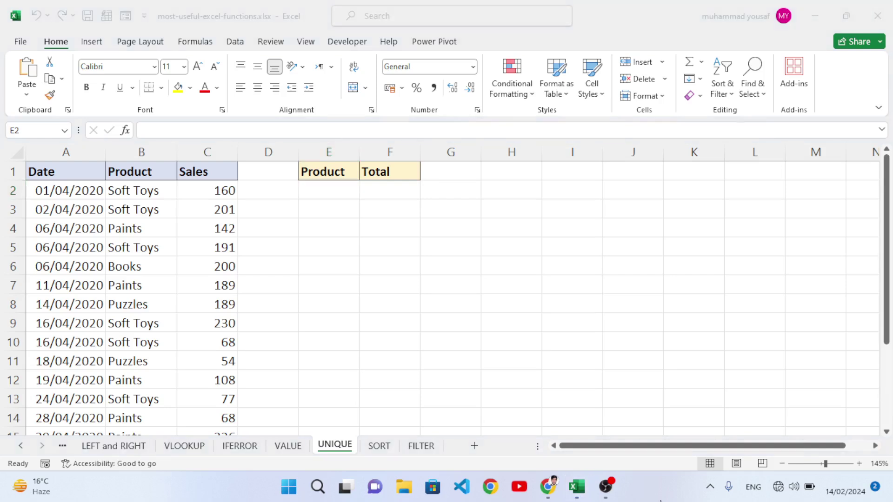
{"action": "left_click", "coordinate": [152, 196]}
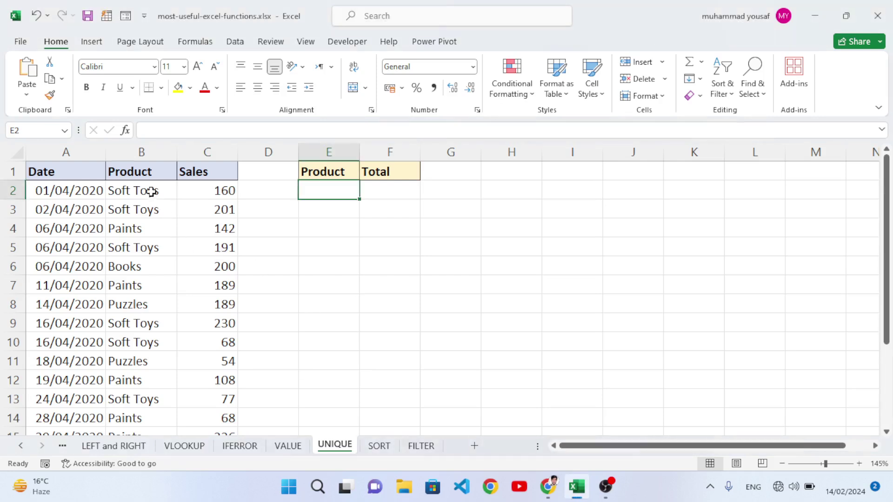
{"action": "left_click_drag", "start_coordinate": [152, 191], "coordinate": [150, 399]}
{"action": "scroll", "coordinate": [164, 373], "scroll_direction": "down", "scroll_amount": 1}
{"action": "scroll", "coordinate": [161, 371], "scroll_direction": "up", "scroll_amount": 1}
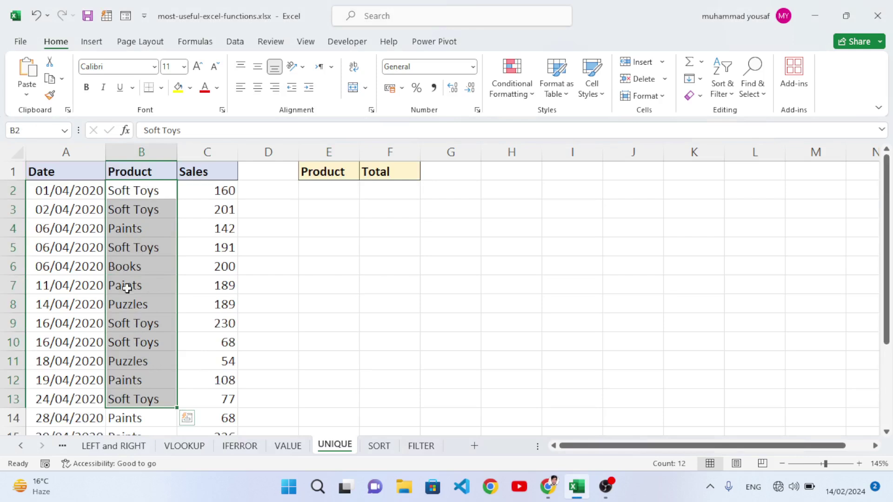
Step: List the distinct products under the Product header in E2 with =UNIQUE(B2:B15)
{"action": "left_click", "coordinate": [330, 193]}
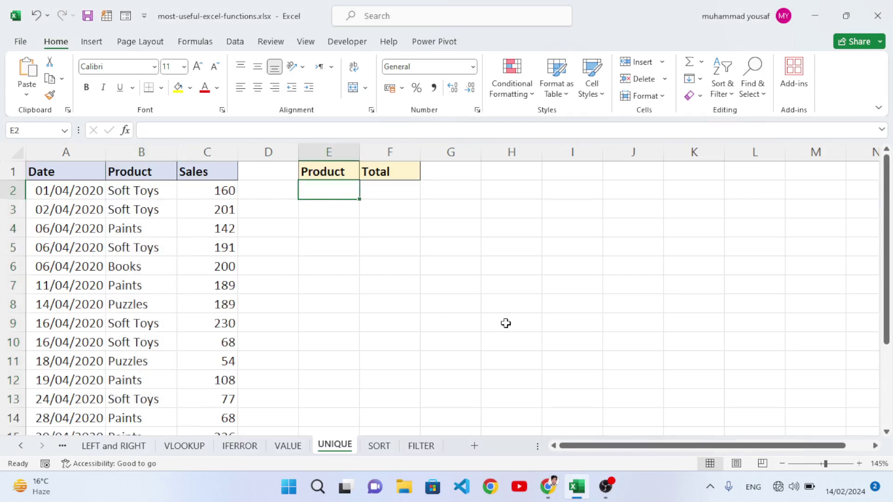
{"action": "type", "text": "=uni"}
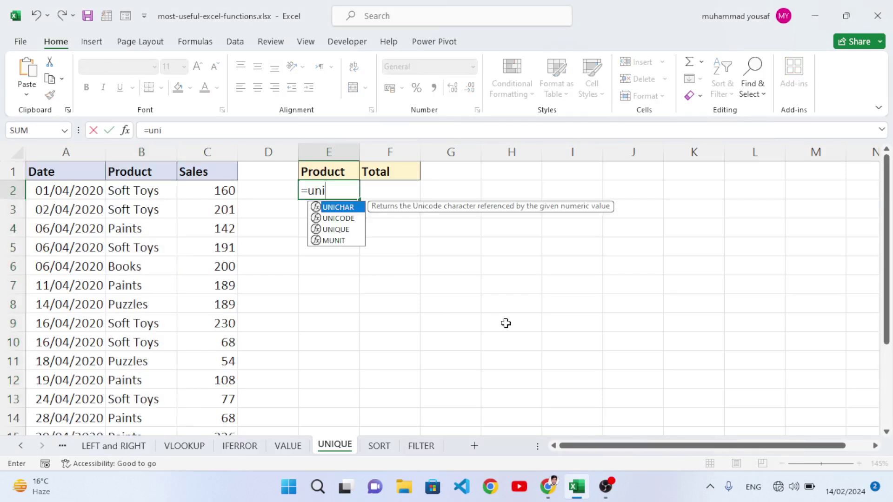
{"action": "key", "text": "Down"}
{"action": "key", "text": "Down"}
{"action": "key", "text": "Tab"}
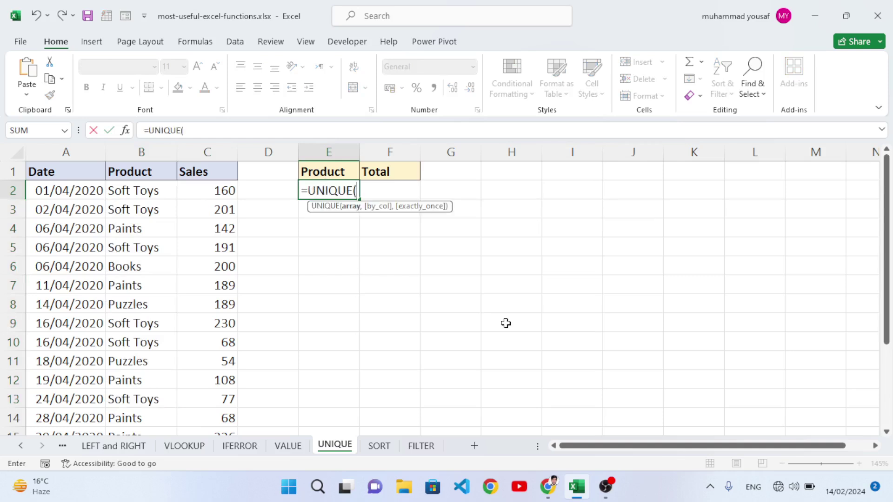
{"action": "left_click_drag", "start_coordinate": [131, 193], "coordinate": [159, 404]}
{"action": "scroll", "coordinate": [498, 378], "scroll_direction": "up", "scroll_amount": 1}
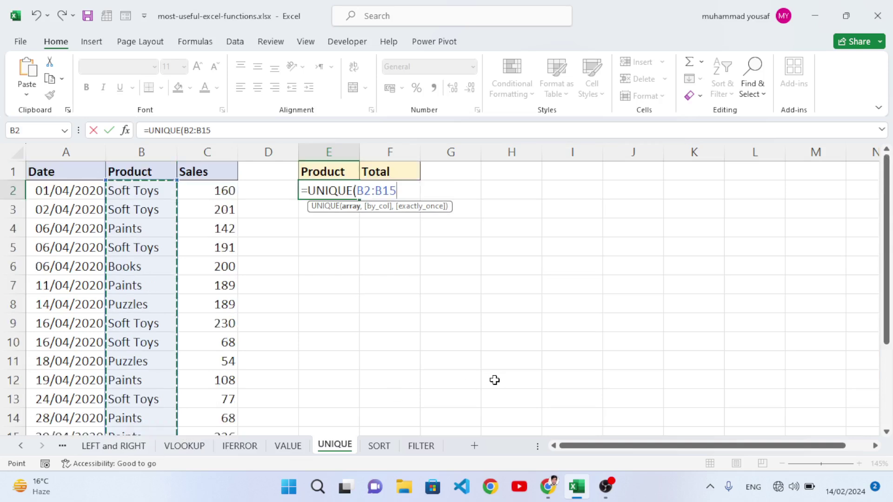
{"action": "type", "text": ")"}
{"action": "key", "text": "Return"}
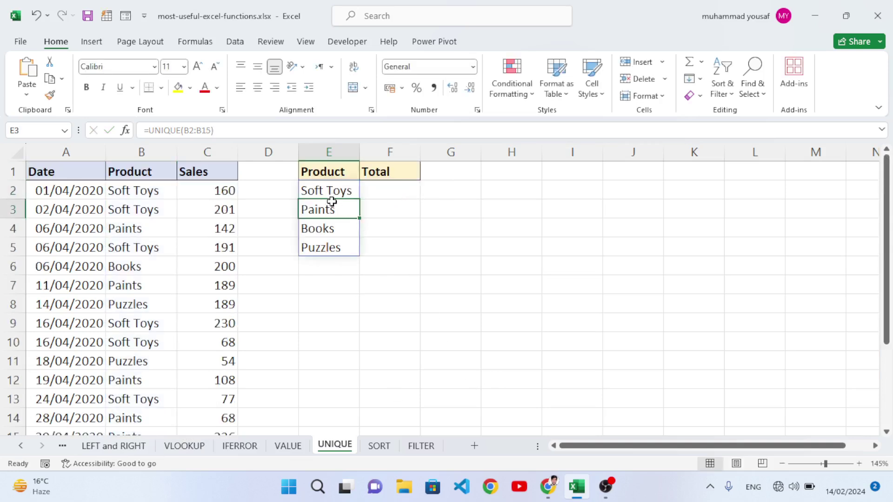
{"action": "key", "text": "Up"}
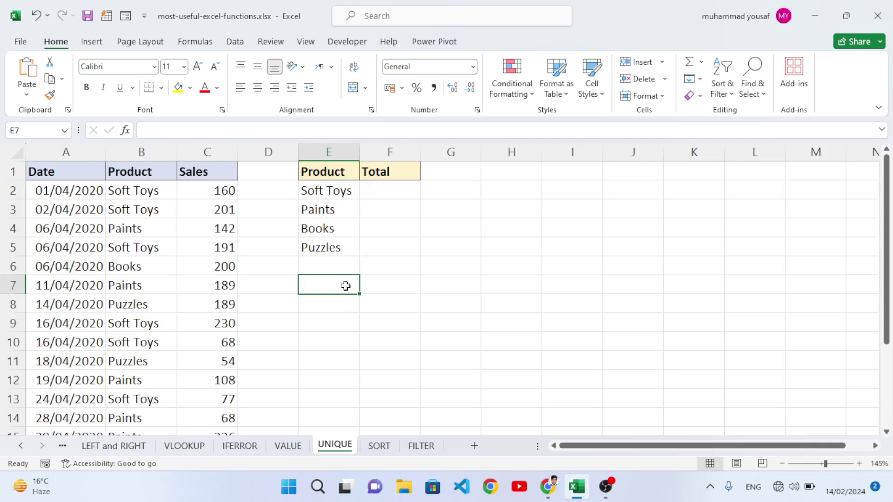
Step: Switch to the SORT worksheet and review the unique product list in E2:E5
{"action": "left_click", "coordinate": [379, 445]}
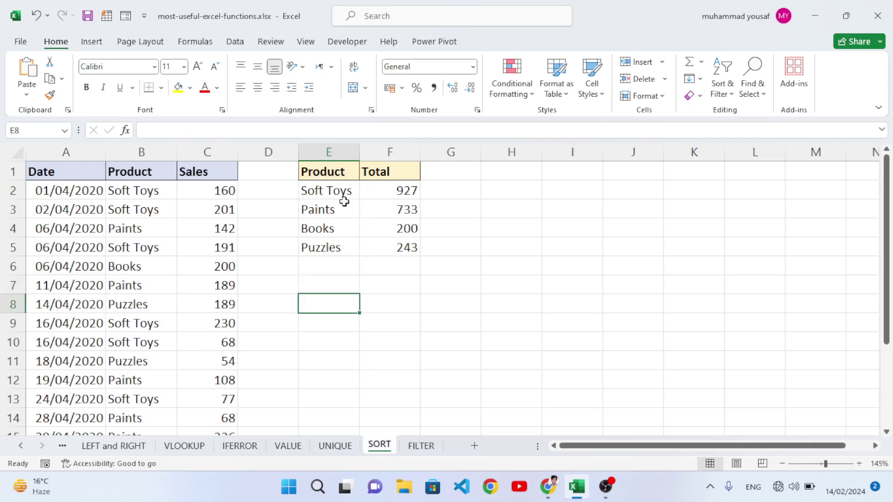
{"action": "left_click_drag", "start_coordinate": [320, 192], "coordinate": [337, 252]}
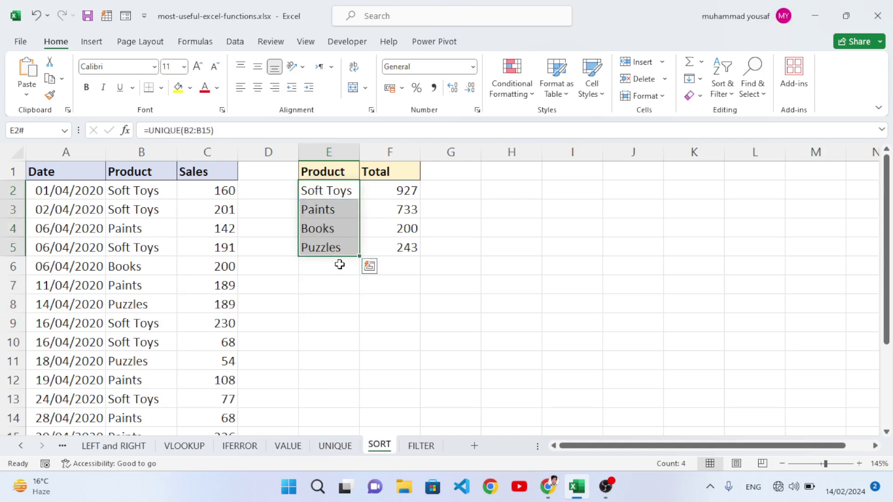
{"action": "left_click", "coordinate": [339, 264]}
{"action": "left_click", "coordinate": [330, 194]}
{"action": "left_click_drag", "start_coordinate": [330, 194], "coordinate": [331, 247]}
Step: Wrap the product list formula in E2 with SORT so it reads =SORT(UNIQUE(B2:B15))
{"action": "left_click", "coordinate": [327, 190]}
{"action": "left_click", "coordinate": [146, 131]}
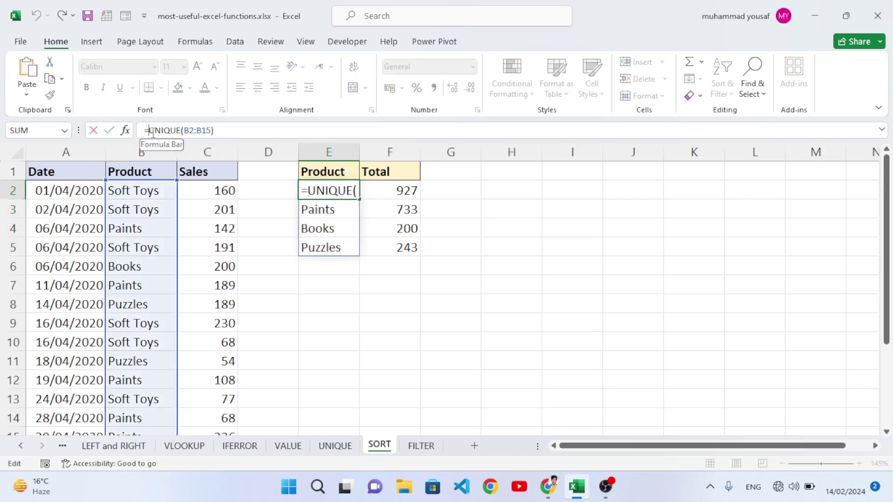
{"action": "type", "text": "sor"}
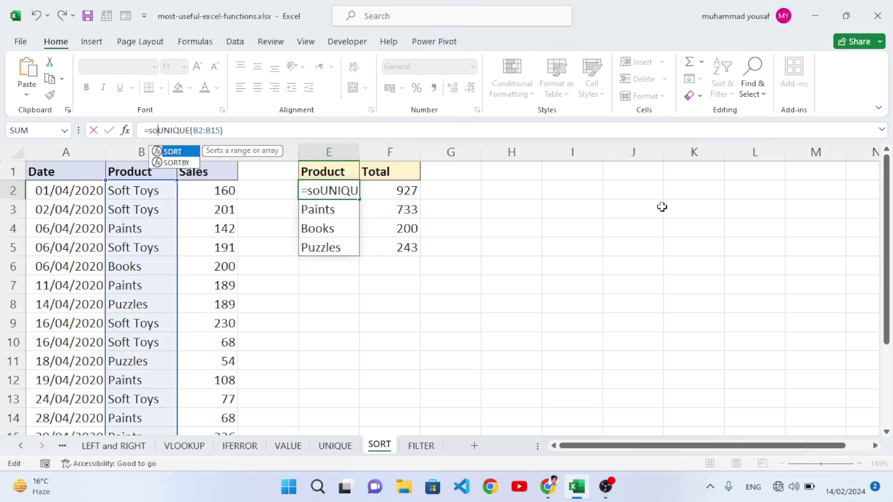
{"action": "key", "text": "Tab"}
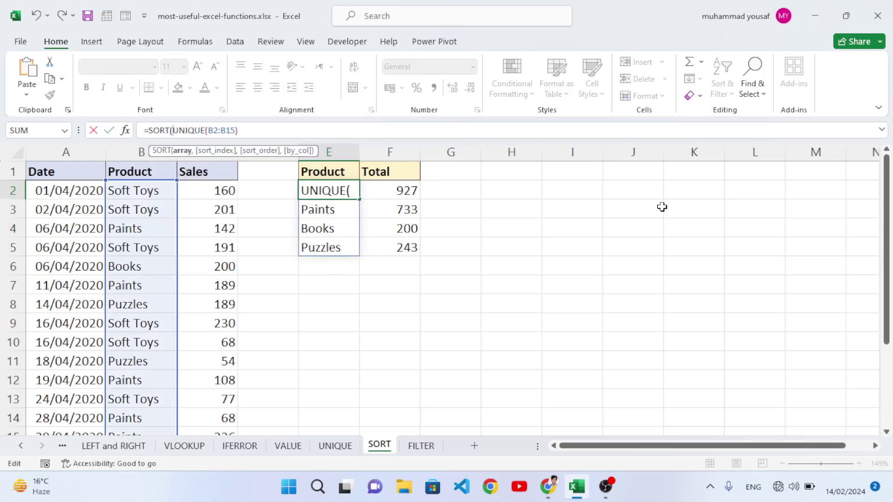
{"action": "key", "text": "End"}
{"action": "type", "text": ")"}
{"action": "key", "text": "Return"}
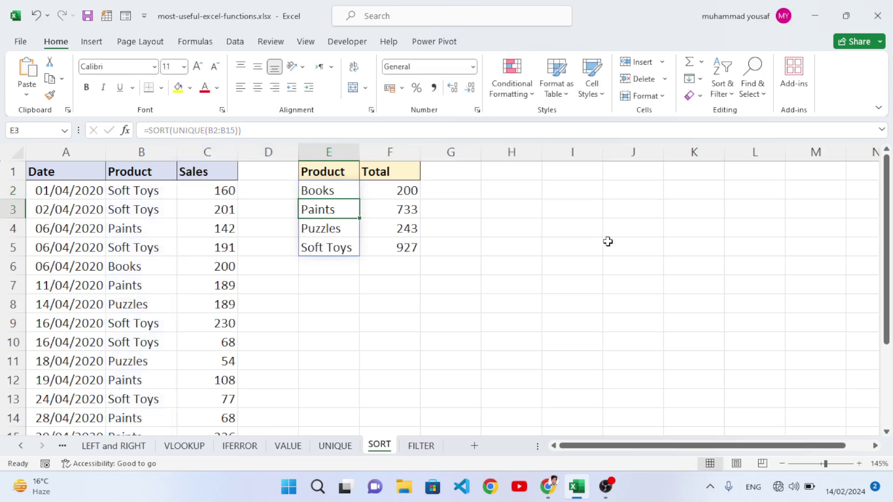
Step: Try to fill the SORT formula from E2 down to E5
{"action": "left_click", "coordinate": [333, 195]}
{"action": "left_click_drag", "start_coordinate": [360, 199], "coordinate": [360, 252]}
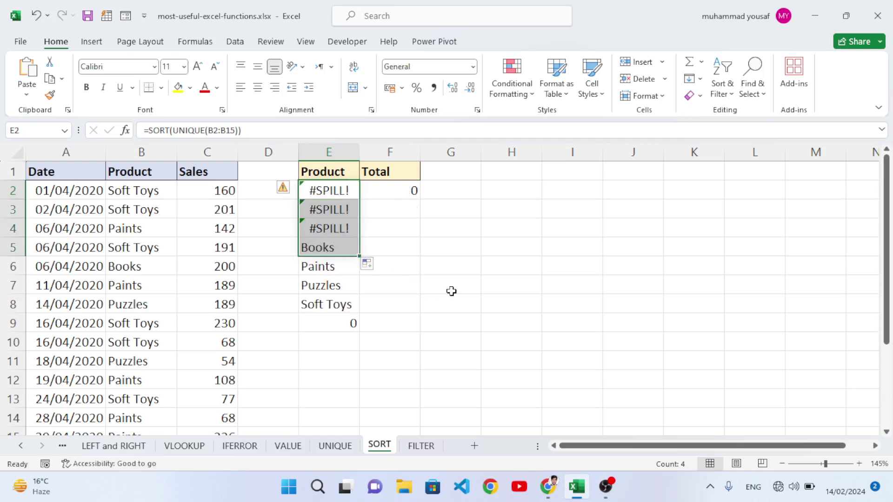
{"action": "key", "text": "ctrl+z"}
Step: Check the alphabetical order of the sorted product names in E2:E5
{"action": "left_click", "coordinate": [332, 209]}
{"action": "left_click", "coordinate": [342, 226]}
{"action": "left_click", "coordinate": [343, 247]}
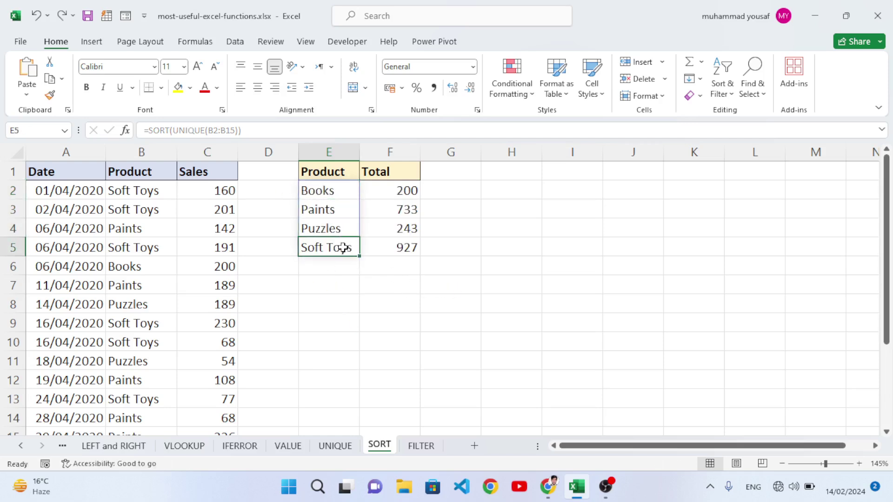
{"action": "left_click", "coordinate": [325, 191]}
{"action": "left_click", "coordinate": [331, 209]}
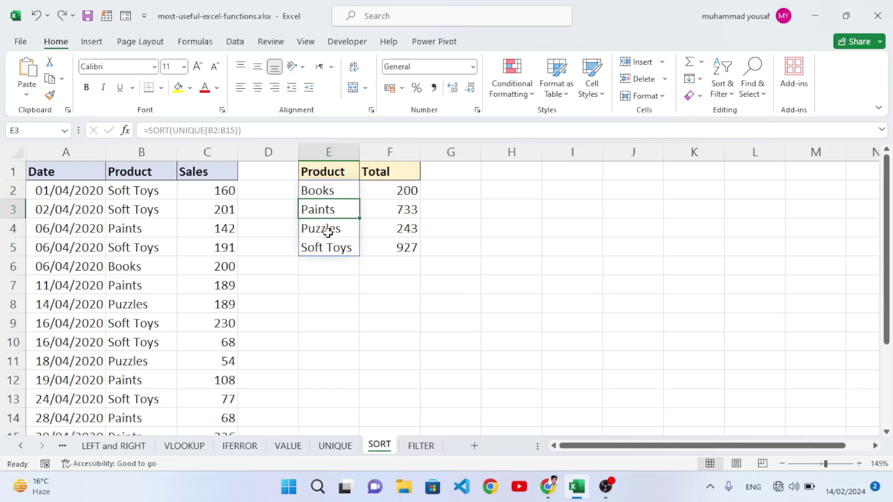
{"action": "left_click", "coordinate": [328, 231]}
{"action": "left_click", "coordinate": [329, 250]}
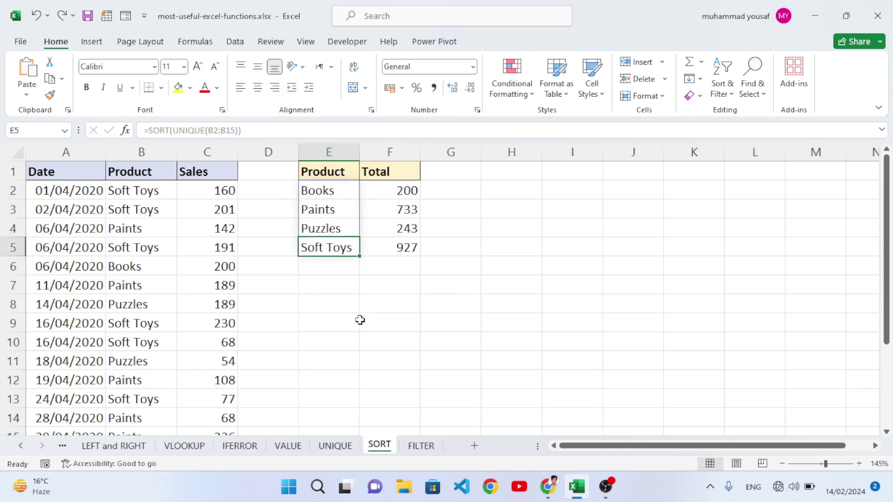
{"action": "left_click", "coordinate": [356, 292]}
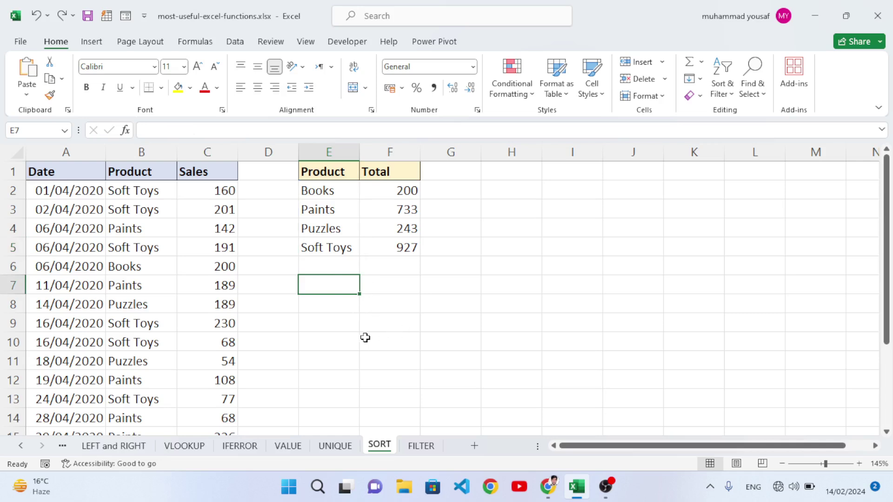
{"action": "left_click", "coordinate": [376, 322]}
{"action": "type", "text": "=so"}
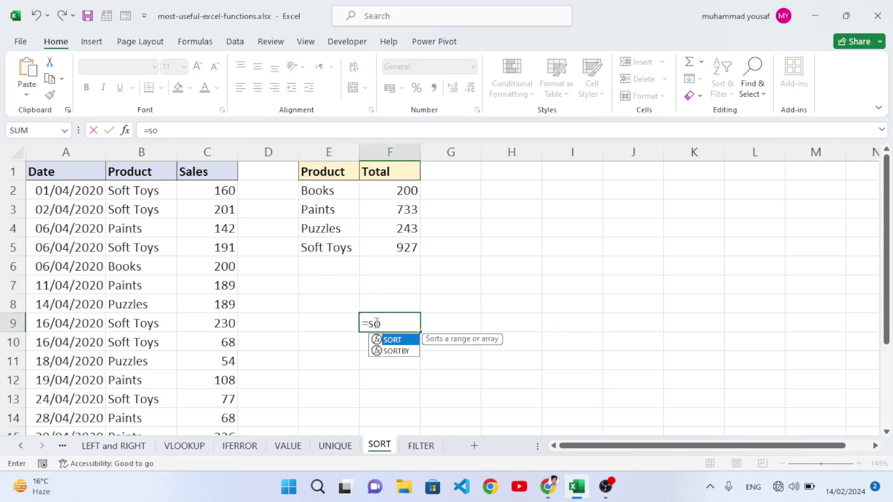
{"action": "type", "text": "rt"}
{"action": "key", "text": "Tab"}
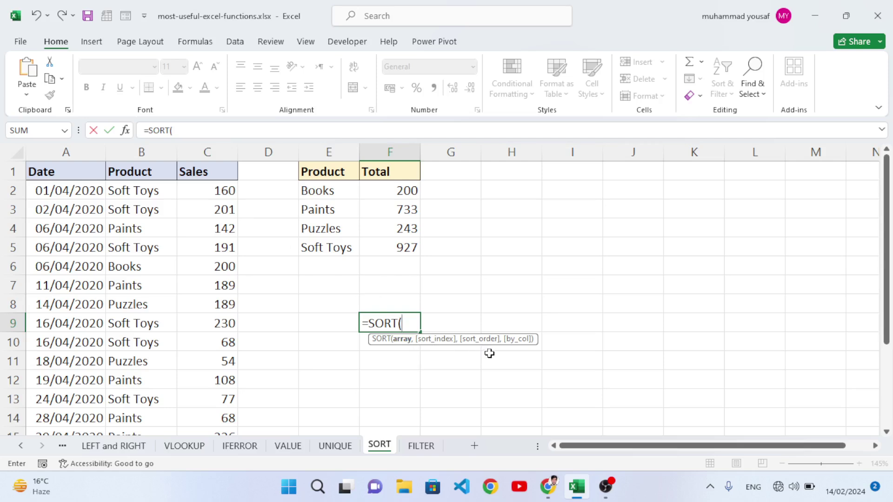
{"action": "key", "text": "BackSpace"}
{"action": "key", "text": "Escape"}
{"action": "left_click", "coordinate": [432, 308]}
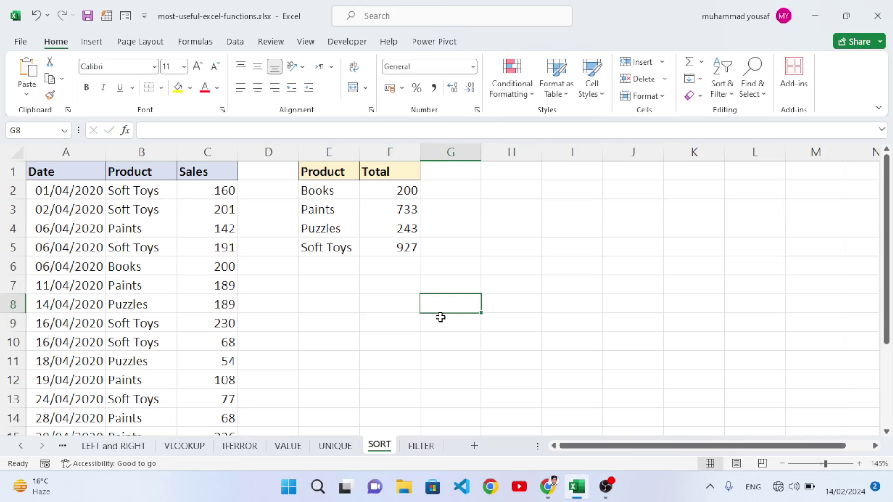
Step: Switch to the FILTER worksheet and review the subject and name table and the subject choices available in F2
{"action": "left_click", "coordinate": [422, 446]}
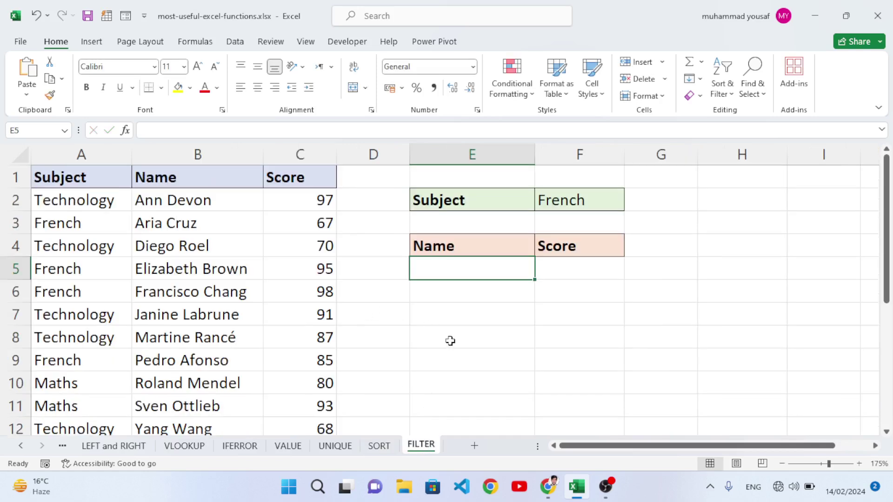
{"action": "left_click", "coordinate": [635, 478]}
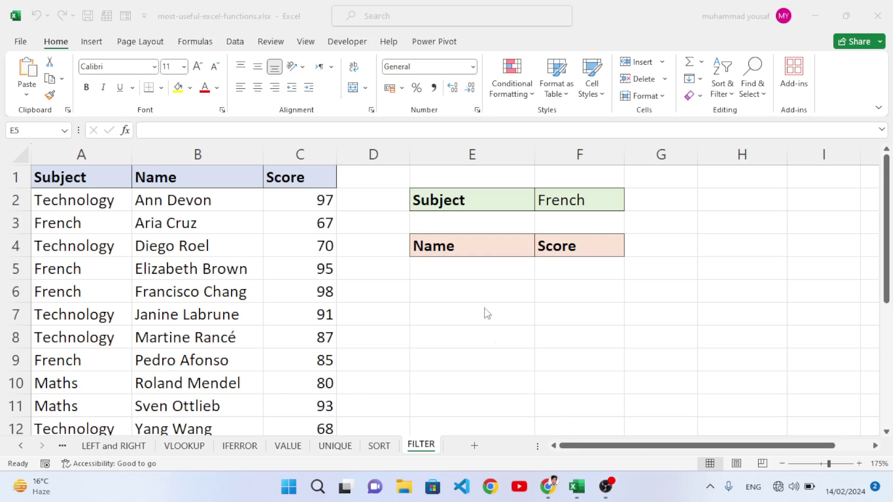
{"action": "left_click", "coordinate": [481, 274]}
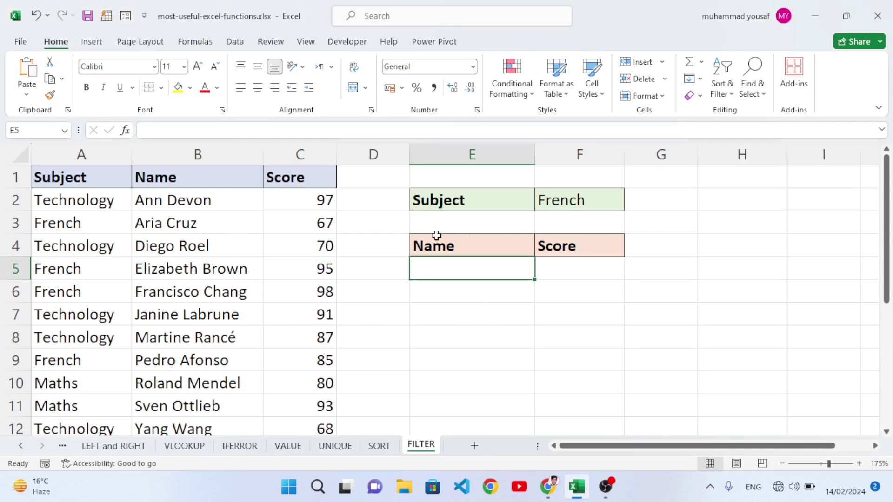
{"action": "left_click_drag", "start_coordinate": [65, 211], "coordinate": [205, 382]}
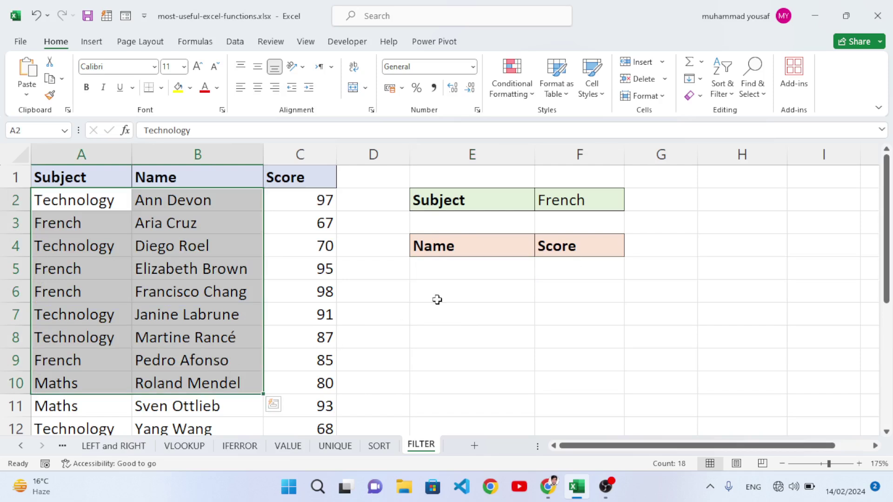
{"action": "left_click", "coordinate": [437, 299]}
{"action": "left_click", "coordinate": [560, 203]}
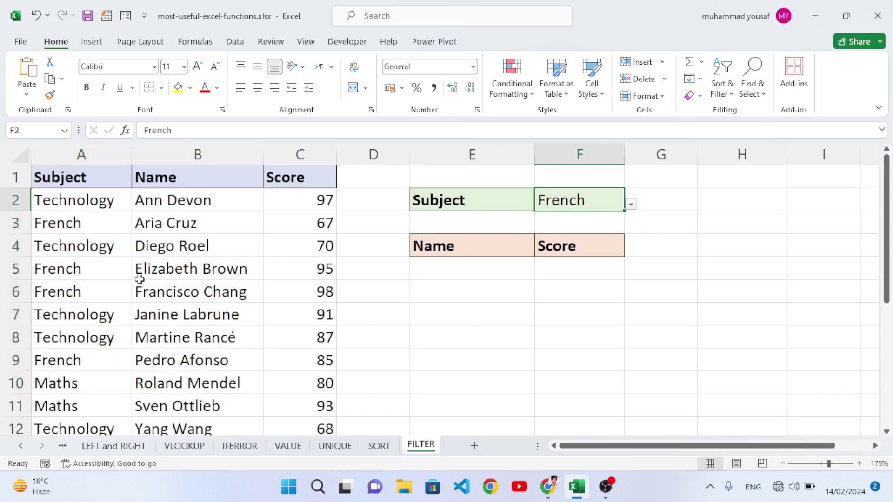
{"action": "left_click", "coordinate": [636, 205]}
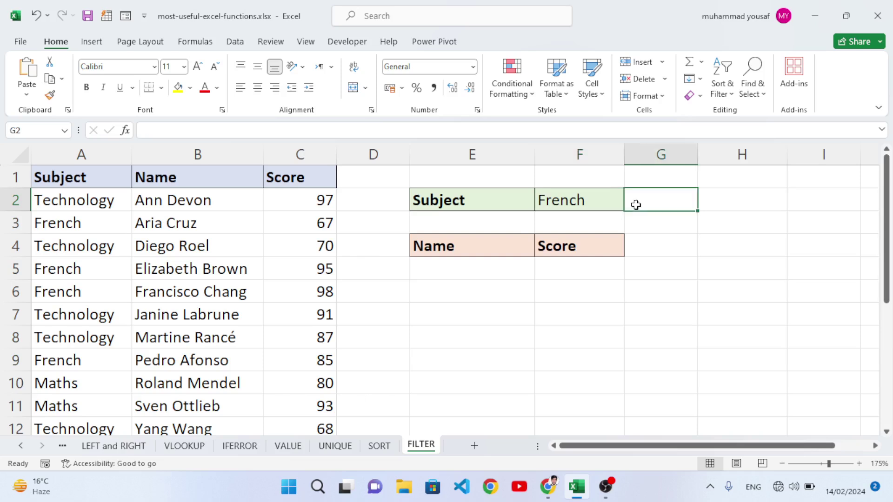
{"action": "left_click", "coordinate": [612, 203]}
{"action": "left_click", "coordinate": [630, 205]}
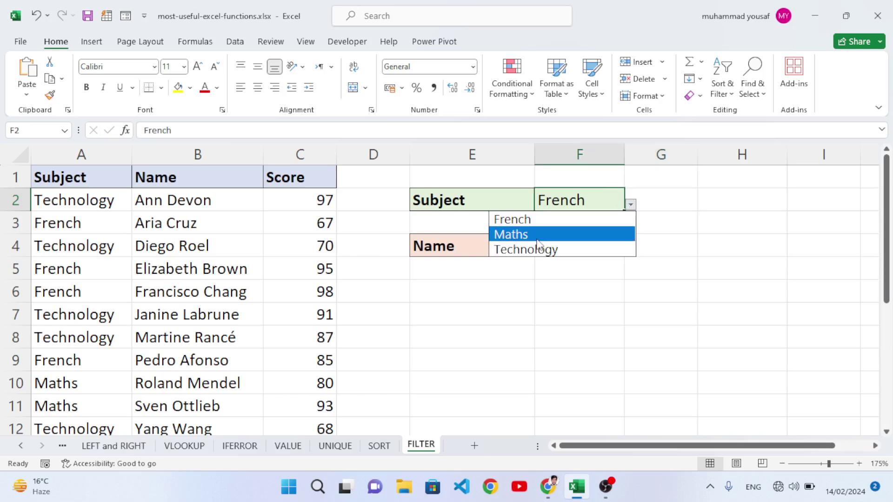
{"action": "key", "text": "Escape"}
Step: Start a FILTER formula in E5 with the names and scores in B2:C12 as its array
{"action": "left_click", "coordinate": [487, 267]}
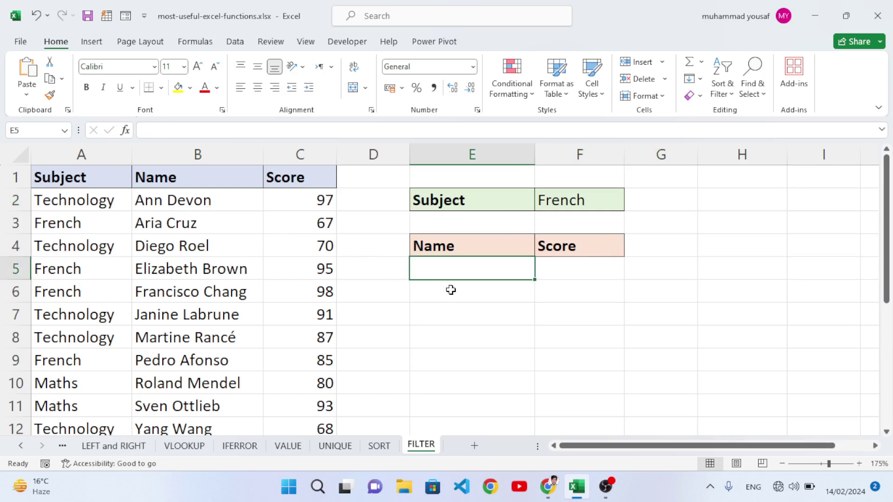
{"action": "type", "text": "=filter"}
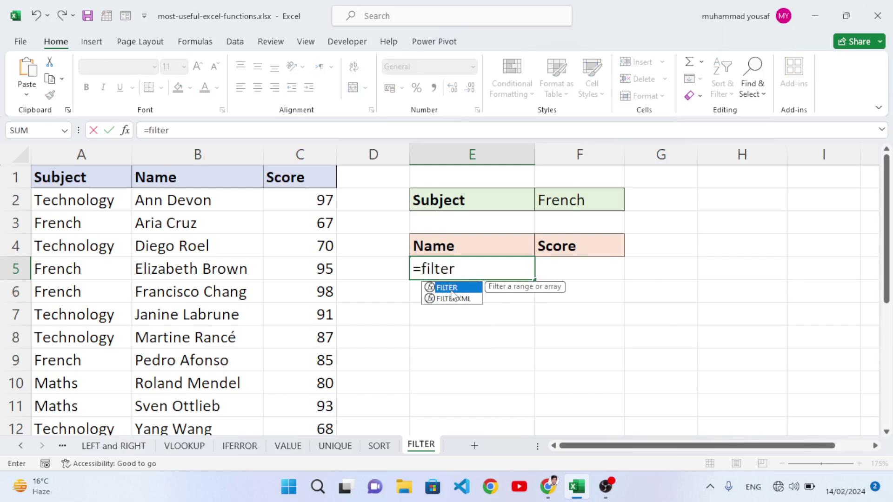
{"action": "type", "text": "("}
{"action": "left_click_drag", "start_coordinate": [191, 200], "coordinate": [319, 398]}
{"action": "scroll", "coordinate": [562, 321], "scroll_direction": "up", "scroll_amount": 1}
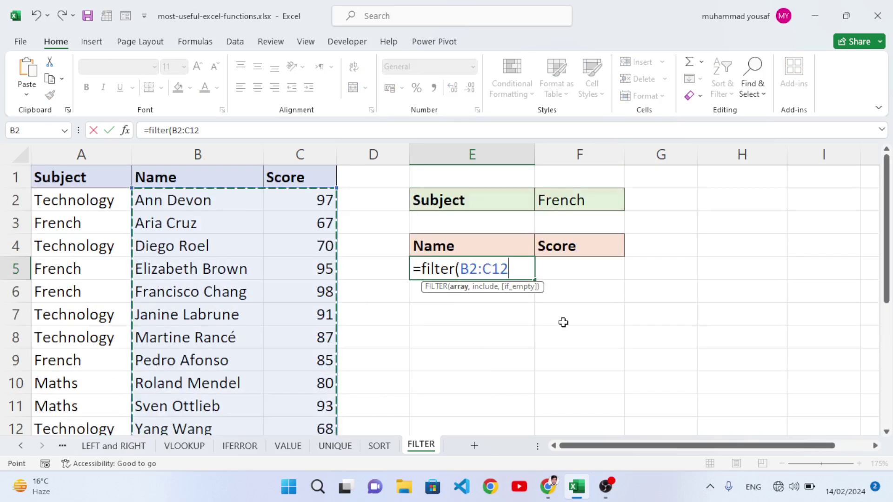
Step: Complete the E5 formula with the condition A2:A12=F2 and the fallback text "no score", and enter it
{"action": "type", "text": ","}
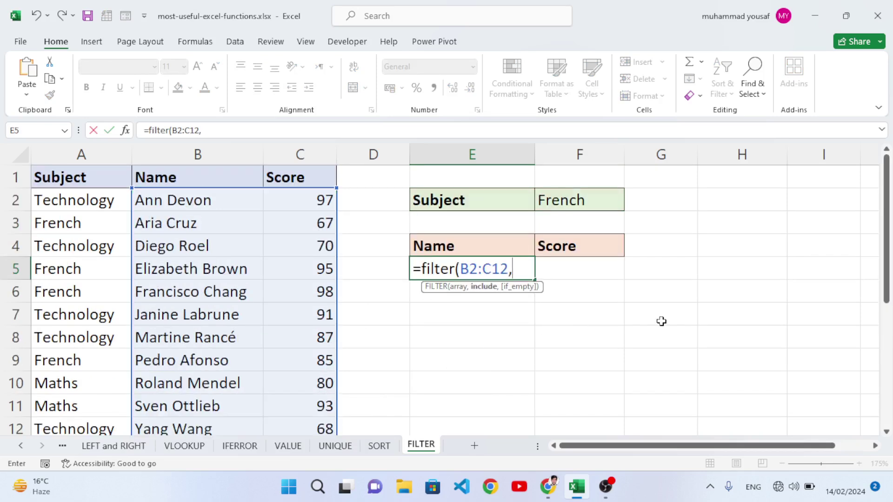
{"action": "left_click_drag", "start_coordinate": [59, 201], "coordinate": [73, 397]}
{"action": "scroll", "coordinate": [554, 301], "scroll_direction": "up", "scroll_amount": 1}
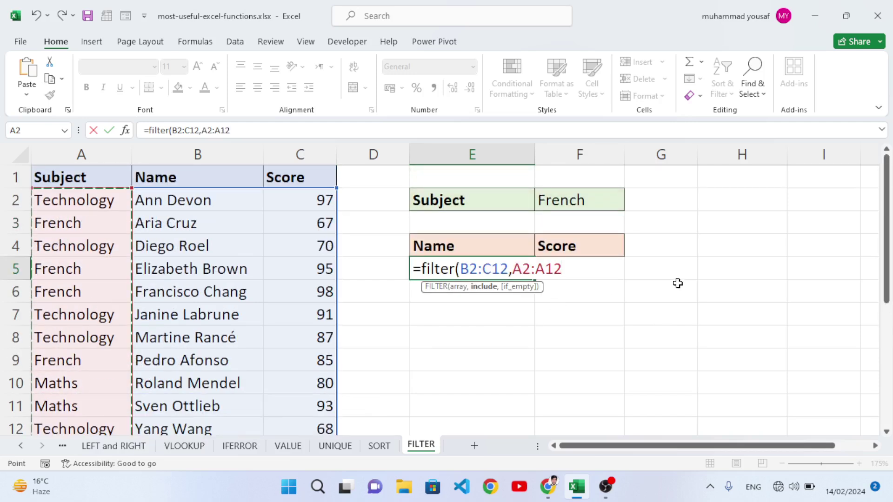
{"action": "type", "text": "="}
{"action": "left_click", "coordinate": [586, 204]}
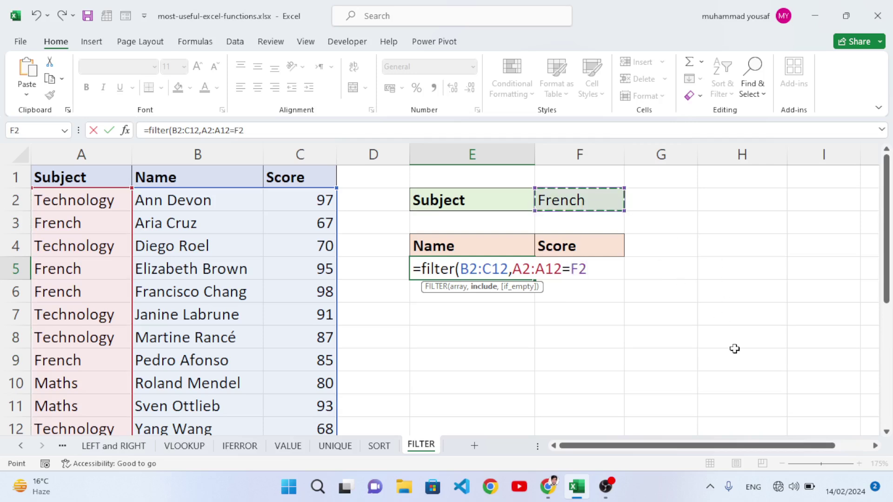
{"action": "type", "text": ","}
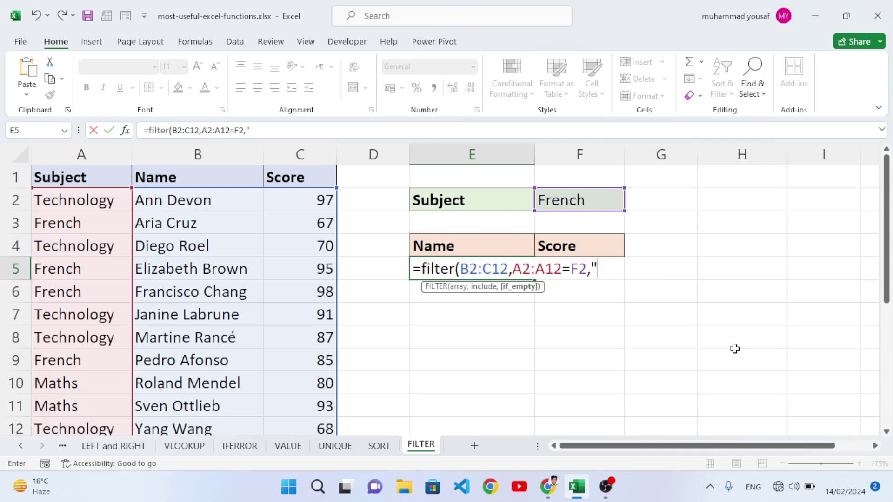
{"action": "type", "text": "\"no score"}
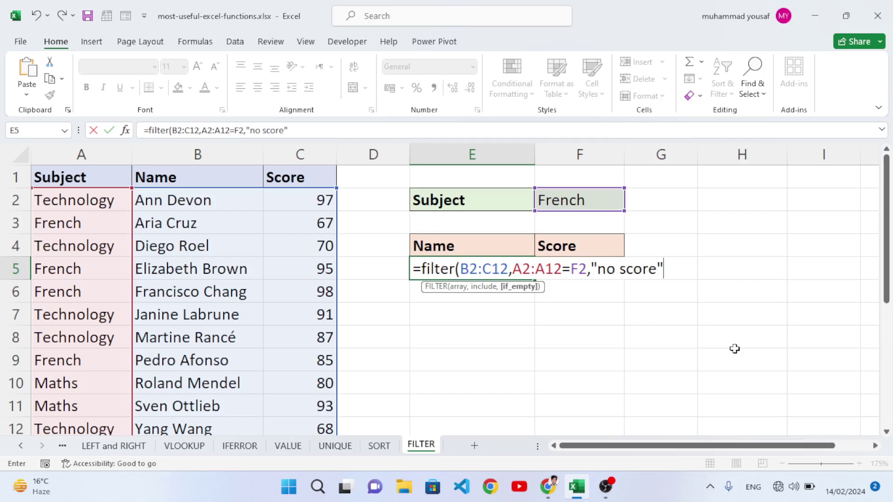
{"action": "type", "text": "\")"}
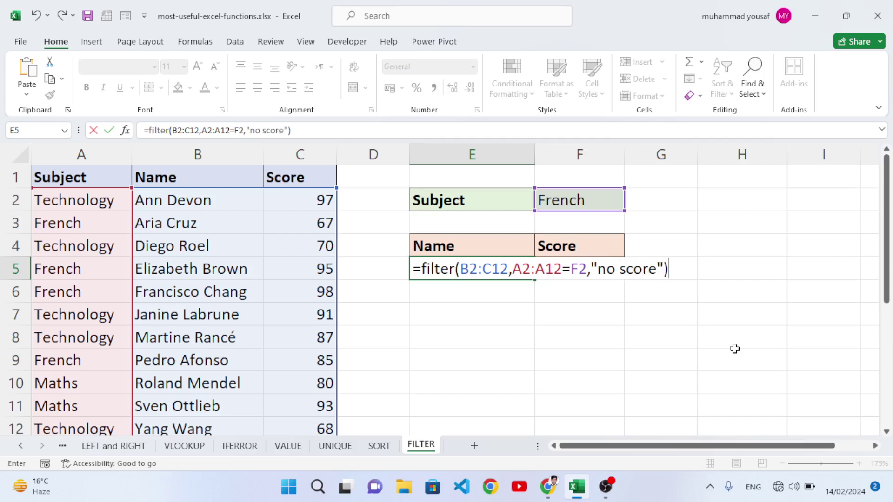
{"action": "key", "text": "Return"}
Step: Compare the filtered French names and scores from E5 down with the source table
{"action": "left_click", "coordinate": [505, 266]}
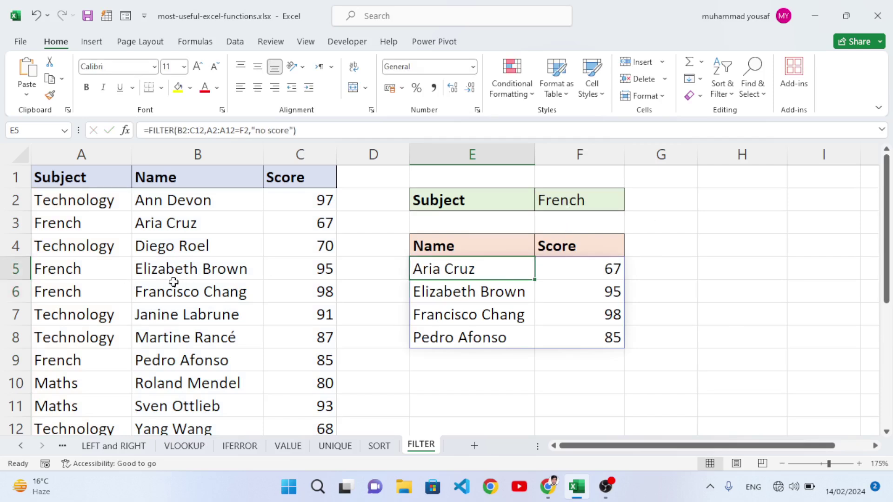
{"action": "left_click", "coordinate": [457, 299]}
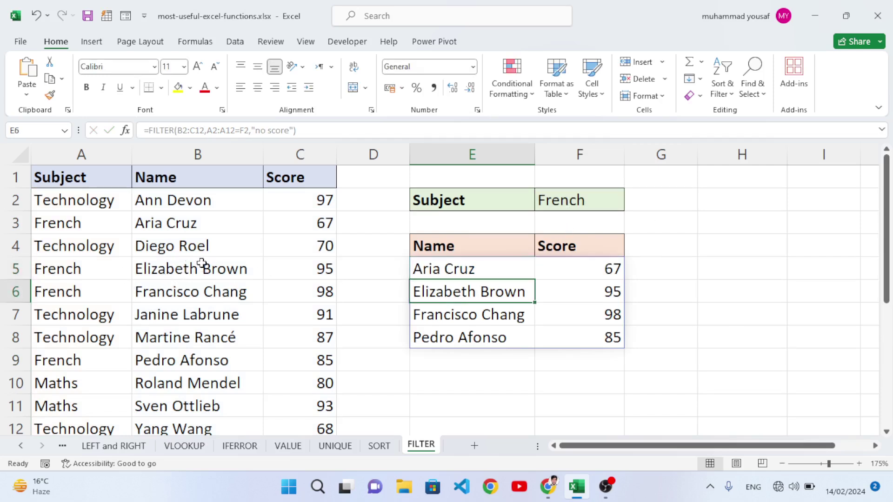
{"action": "left_click", "coordinate": [176, 227]}
{"action": "left_click", "coordinate": [601, 268]}
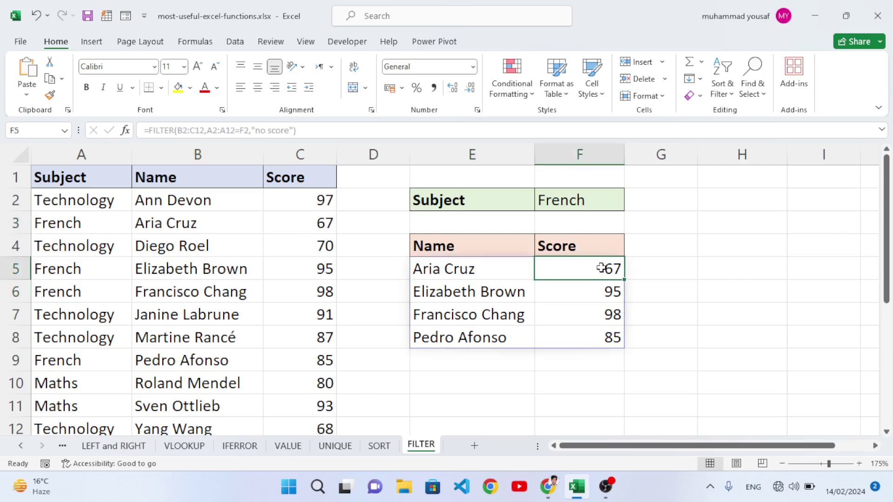
Step: Test the filter by changing the subject in F2 to Maths, and finally to Technology
{"action": "left_click", "coordinate": [610, 206]}
{"action": "left_click", "coordinate": [631, 205]}
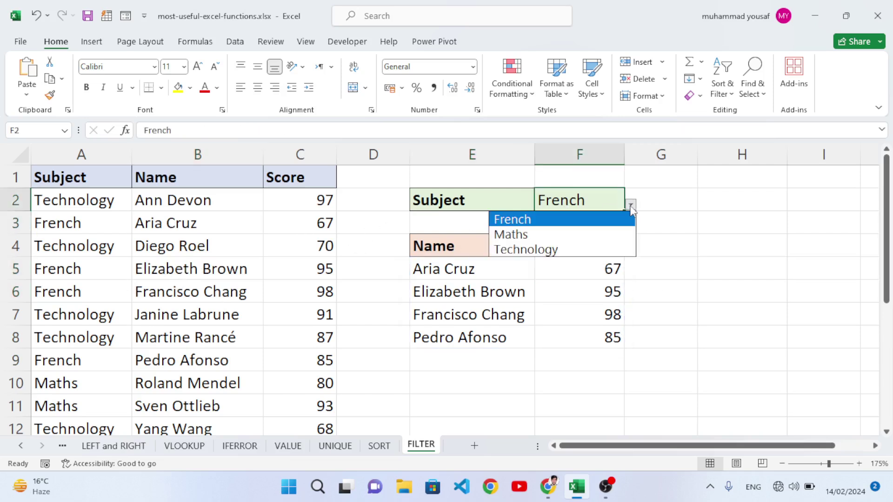
{"action": "left_click", "coordinate": [556, 233]}
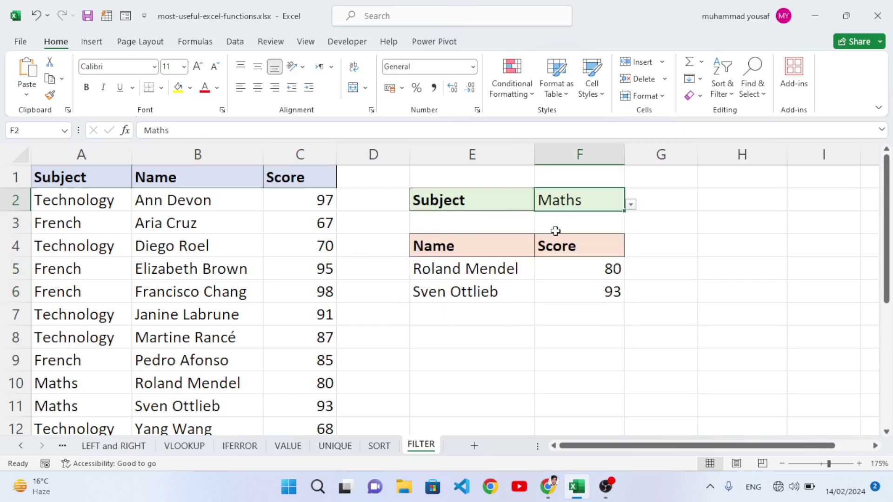
{"action": "left_click", "coordinate": [631, 205]}
{"action": "left_click", "coordinate": [565, 250]}
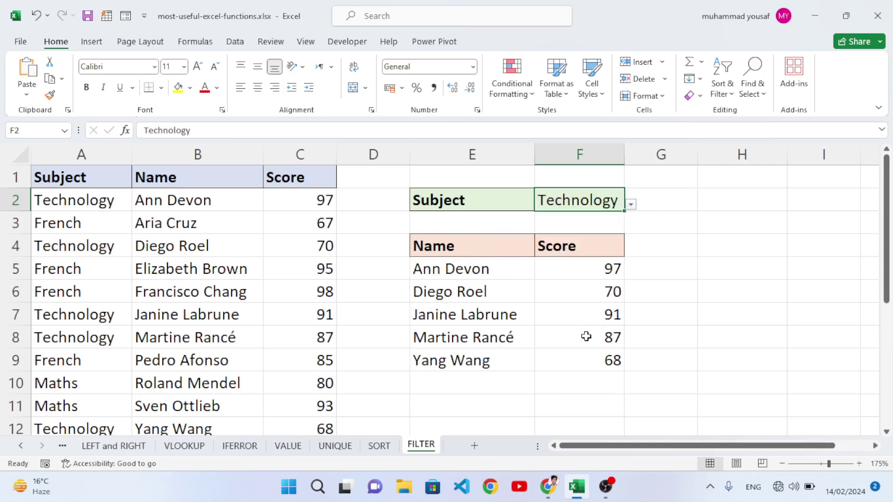
Step: Check the filtered Technology names and scores against the full source table down to row 12
{"action": "left_click", "coordinate": [463, 316]}
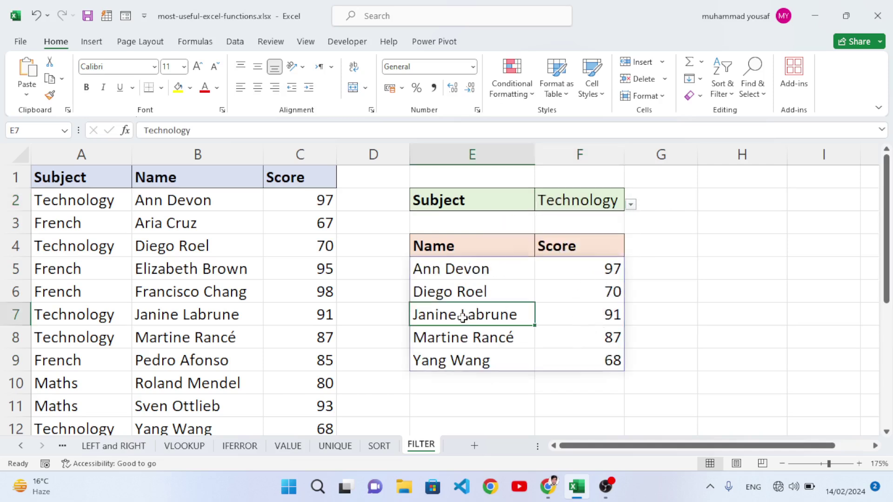
{"action": "scroll", "coordinate": [481, 345], "scroll_direction": "down", "scroll_amount": 2}
{"action": "left_click", "coordinate": [475, 337]}
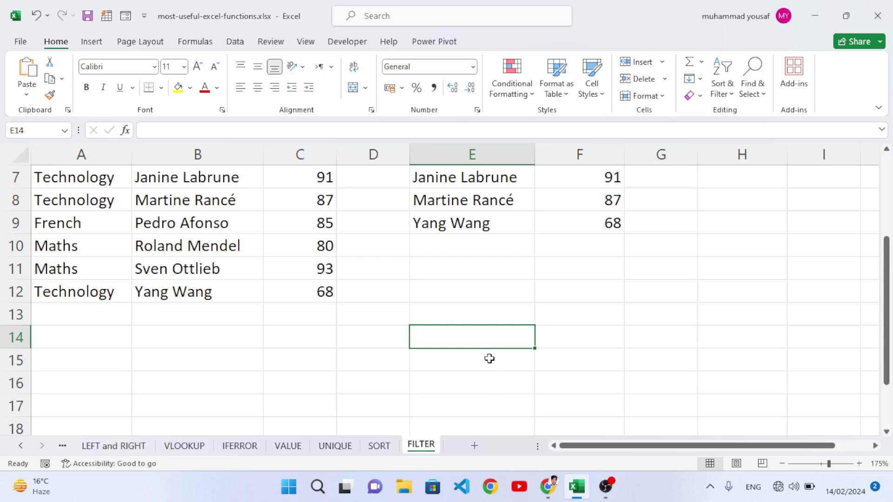
{"action": "scroll", "coordinate": [487, 360], "scroll_direction": "up", "scroll_amount": 2}
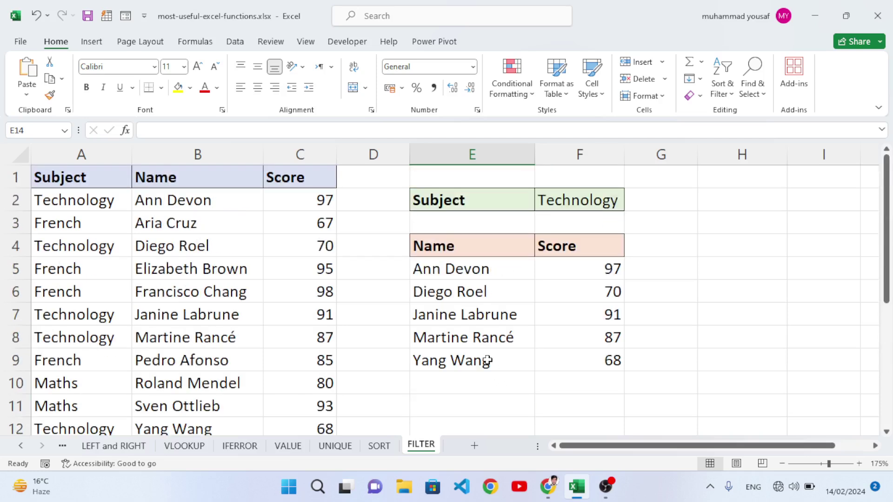
{"action": "left_click", "coordinate": [643, 497]}
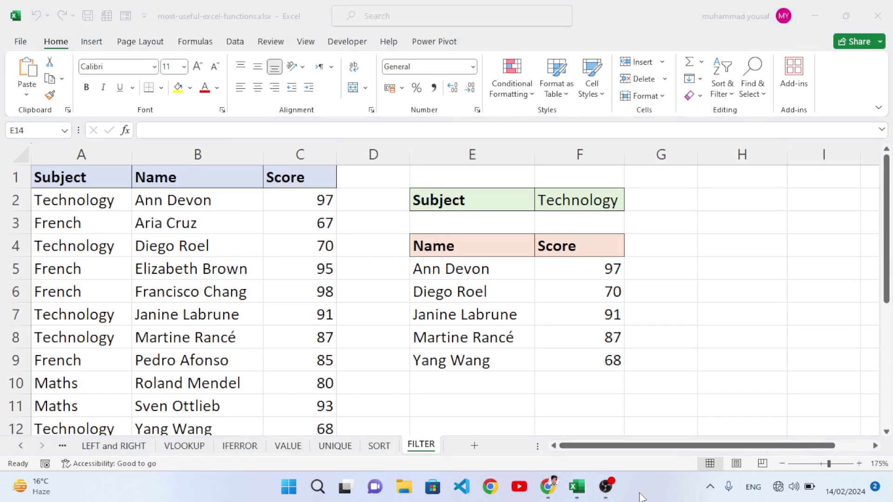